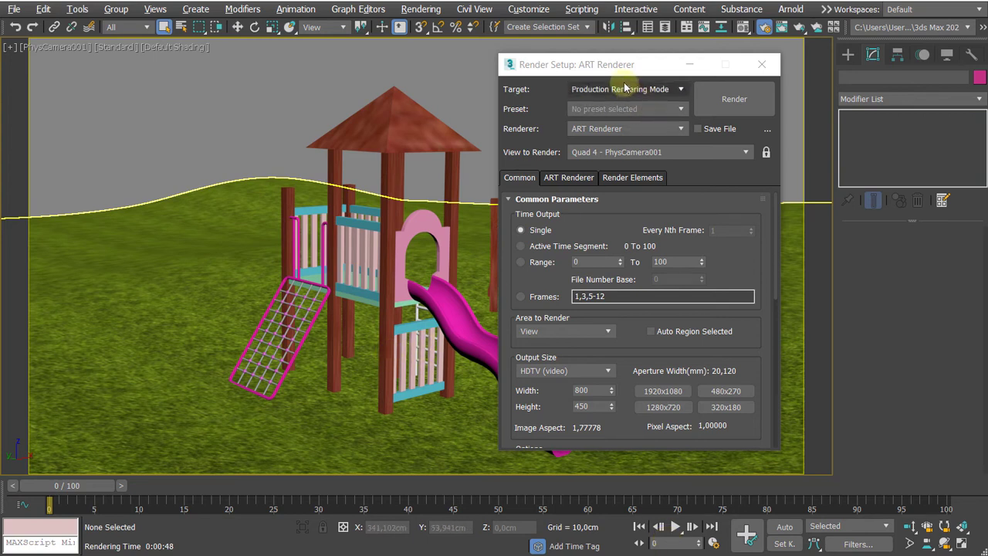
Step: Render the playground camera view and drag the Missing Map Coordinates warning aside
{"action": "left_click", "coordinate": [626, 65]}
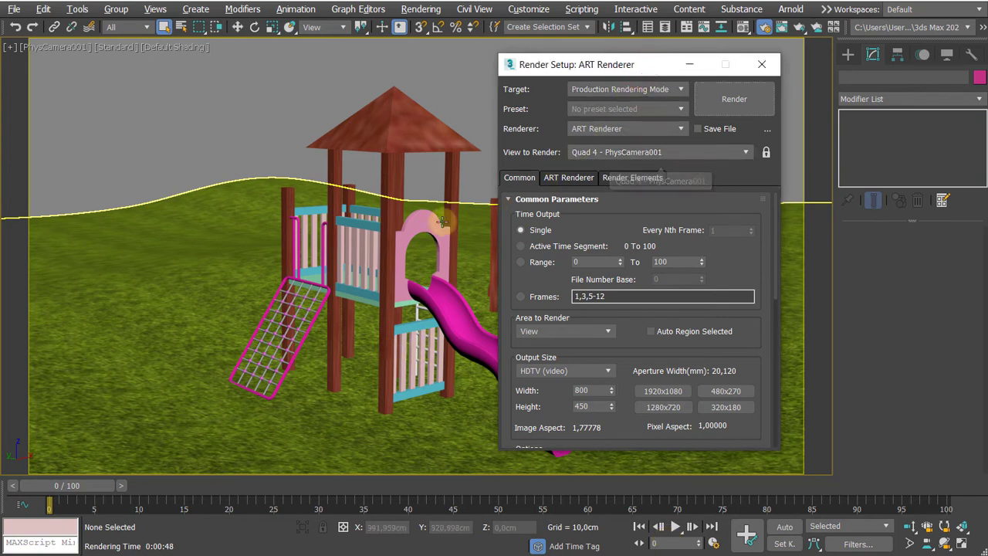
{"action": "left_click", "coordinate": [729, 98]}
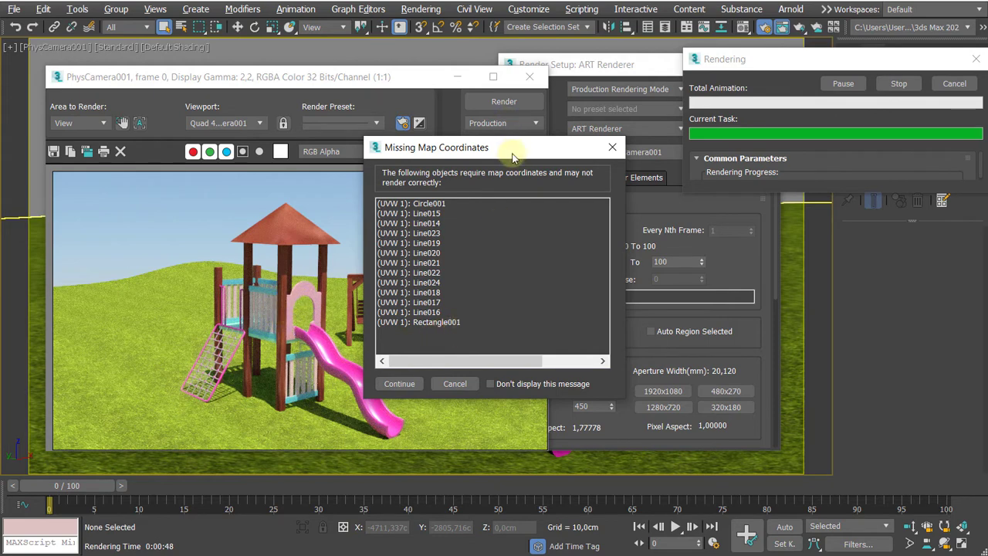
{"action": "left_click_drag", "start_coordinate": [511, 154], "coordinate": [621, 144]}
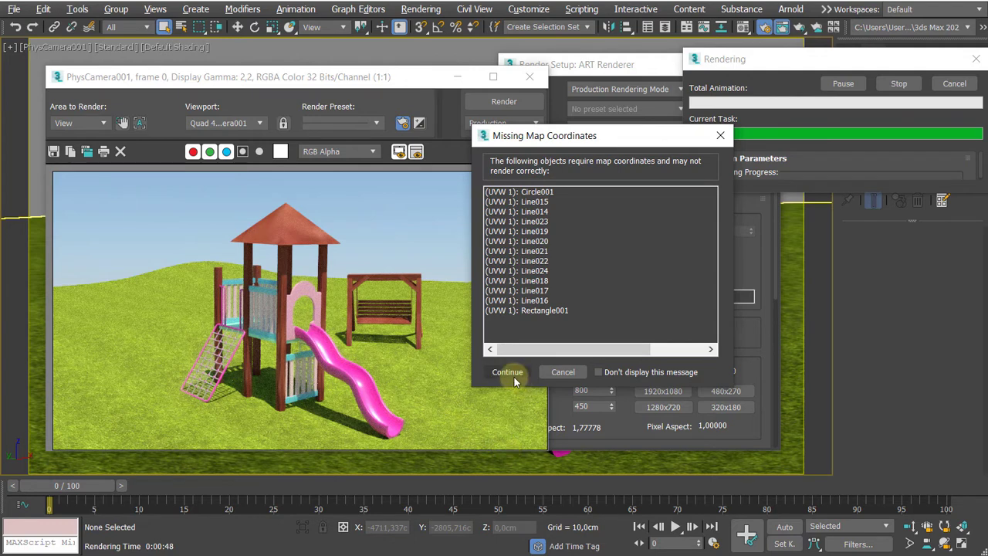
Step: Continue past the warning, then close the rendered frame and Render Setup windows
{"action": "left_click", "coordinate": [563, 371]}
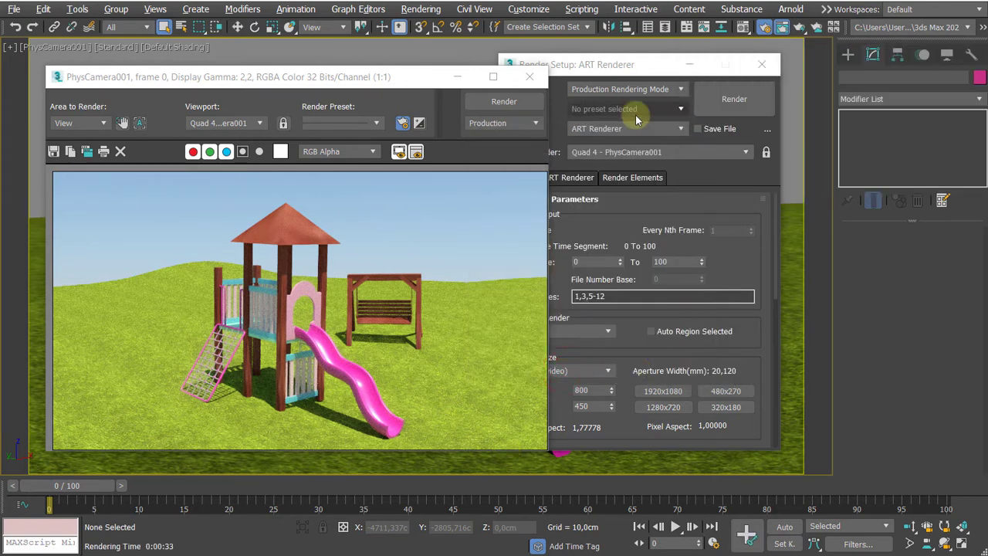
{"action": "left_click", "coordinate": [529, 76]}
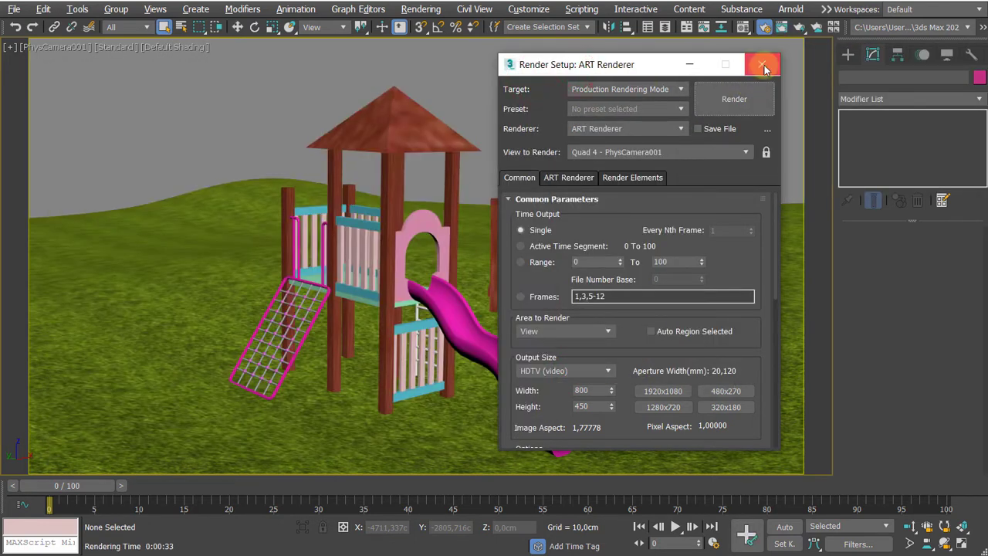
{"action": "left_click", "coordinate": [762, 64]}
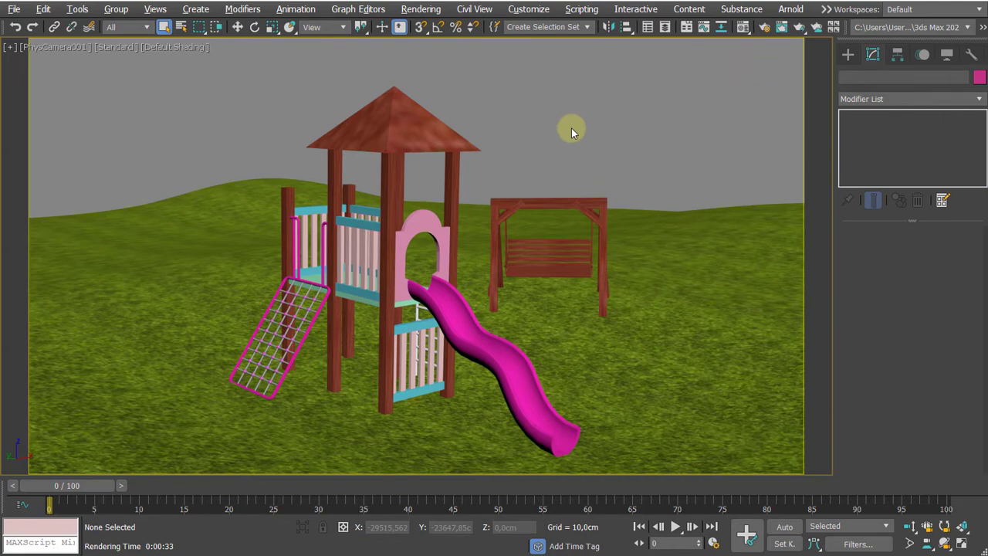
Step: Select Circle001 by searching 'cir' in Select From Scene
{"action": "key", "text": "h"}
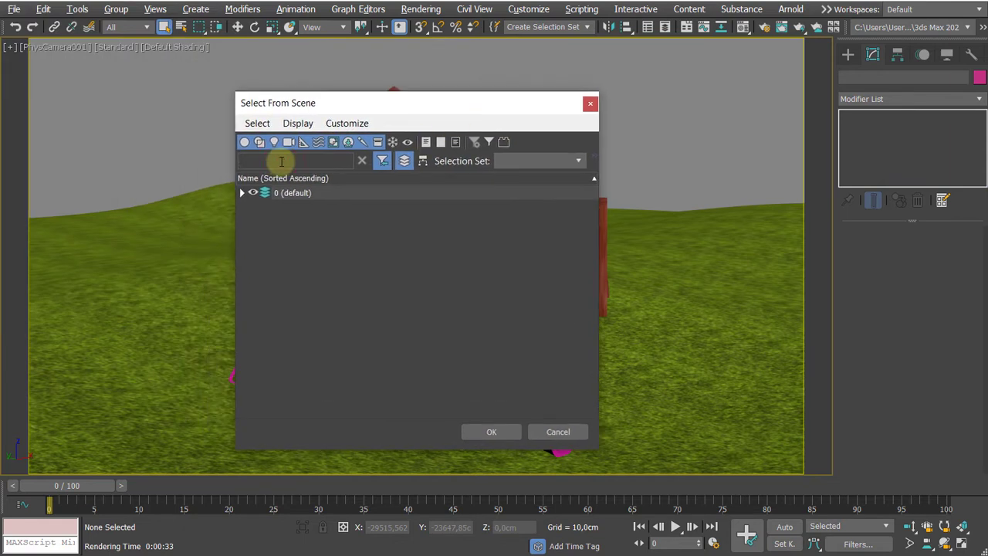
{"action": "type", "text": "circle001"}
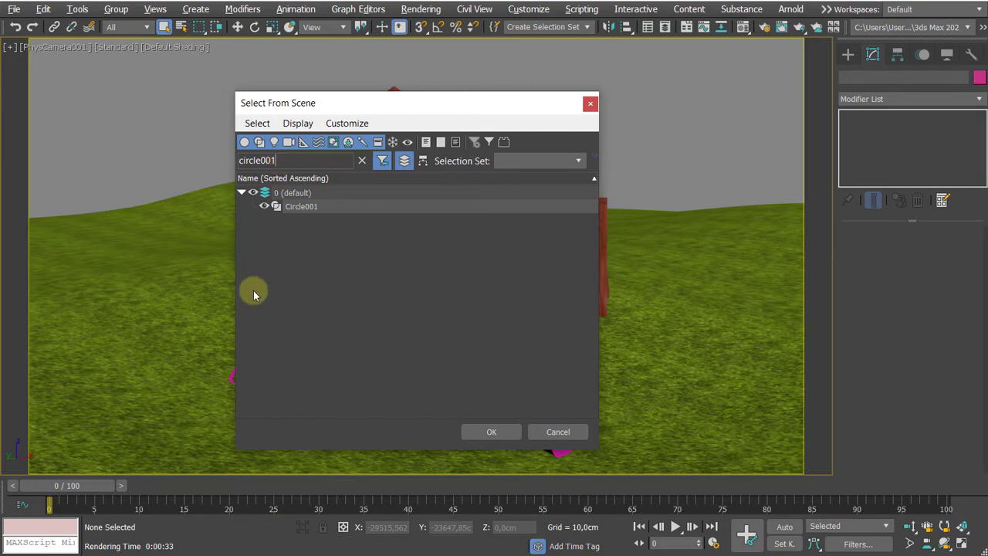
{"action": "key", "text": "Return"}
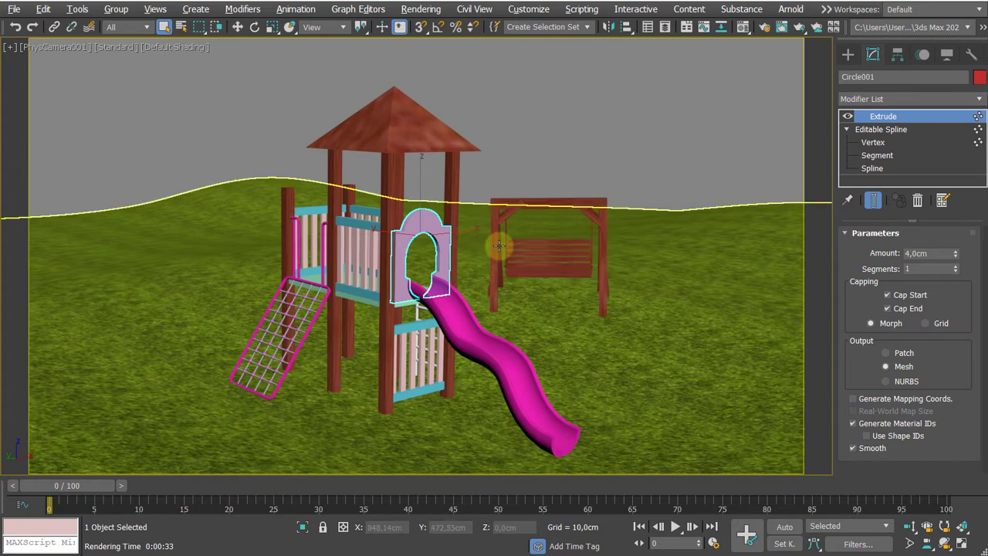
Step: Rename Circle001 to Panel and isolate it
{"action": "left_click", "coordinate": [888, 78]}
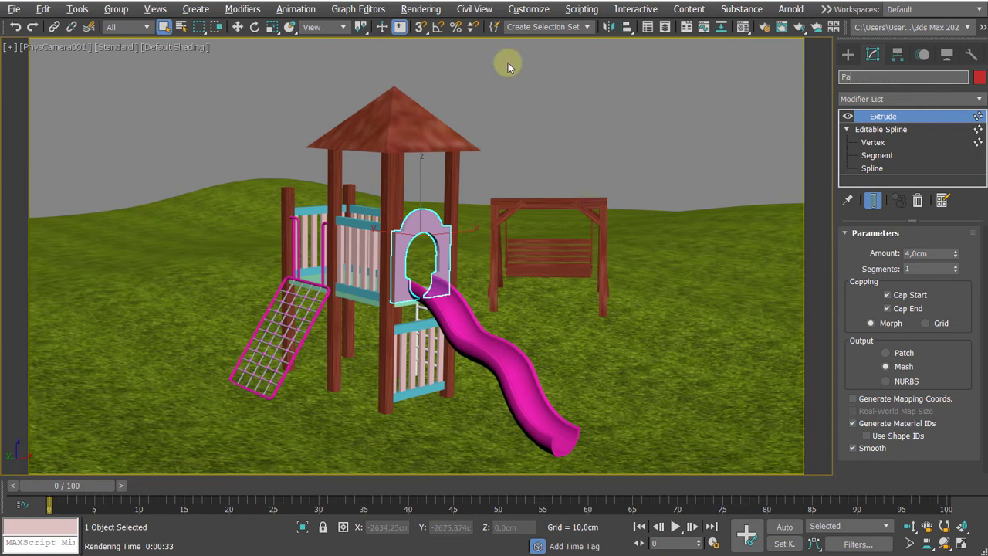
{"action": "key", "text": "Return"}
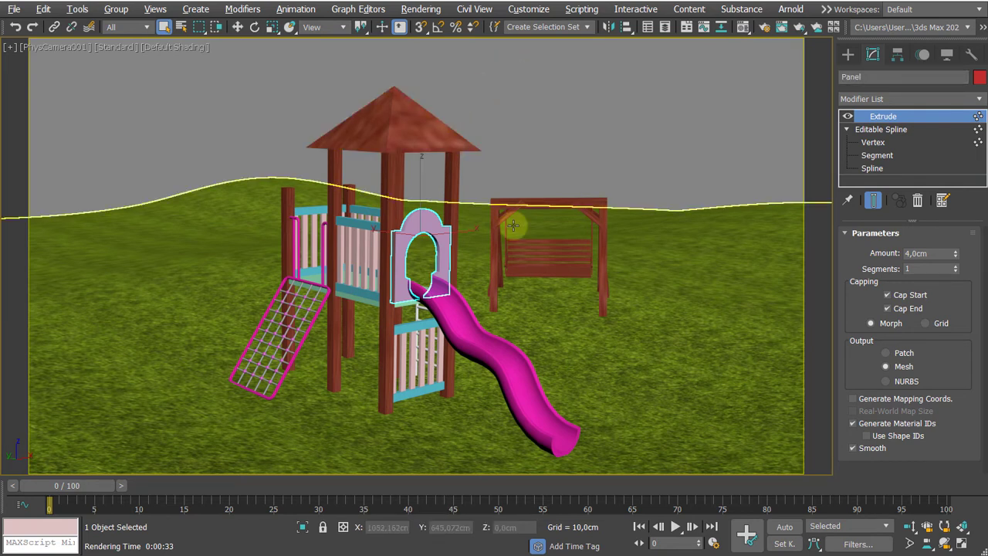
{"action": "key", "text": "alt+q"}
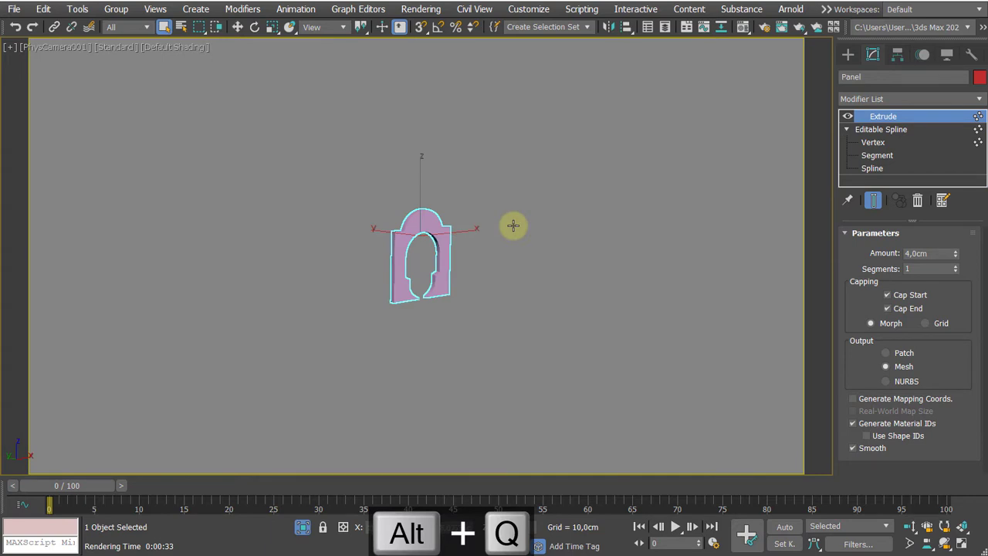
Step: View the Panel framed in perspective with edged faces shown
{"action": "key", "text": "p"}
{"action": "key", "text": "z"}
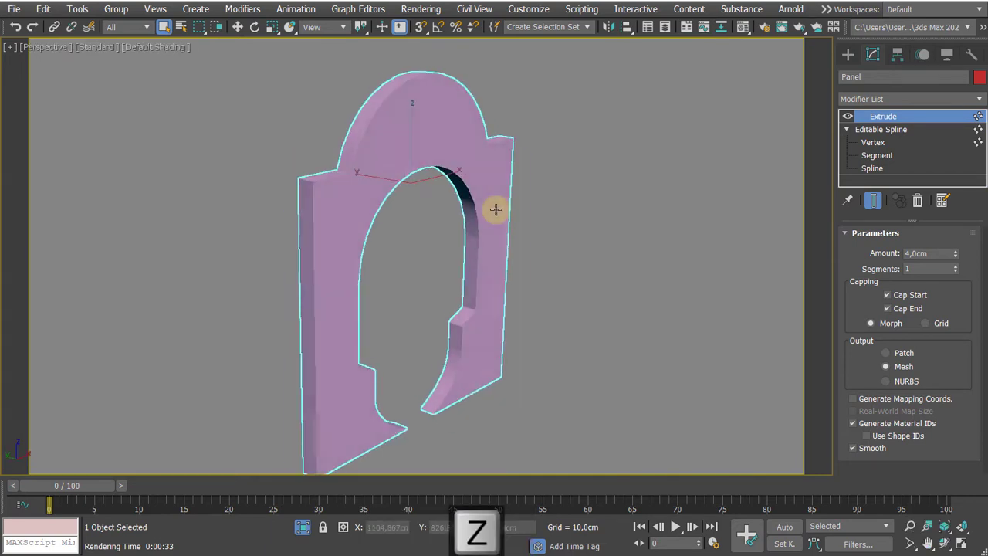
{"action": "middle_click_drag", "start_coordinate": [495, 208], "coordinate": [666, 239], "text": "alt"}
{"action": "key", "text": "F4"}
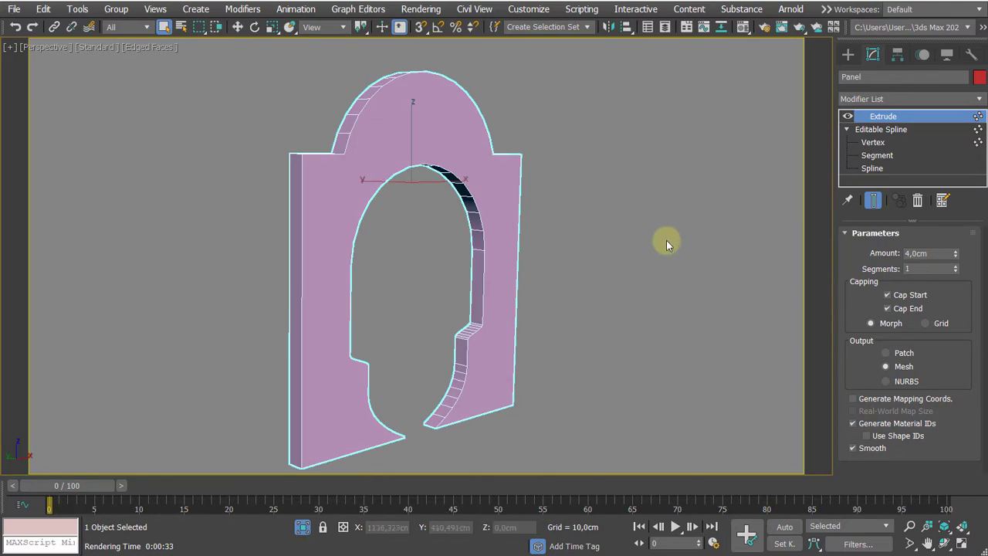
{"action": "left_click", "coordinate": [916, 101]}
Step: Add a UVW Map modifier to the Panel and set it to Box mapping
{"action": "key", "text": "u"}
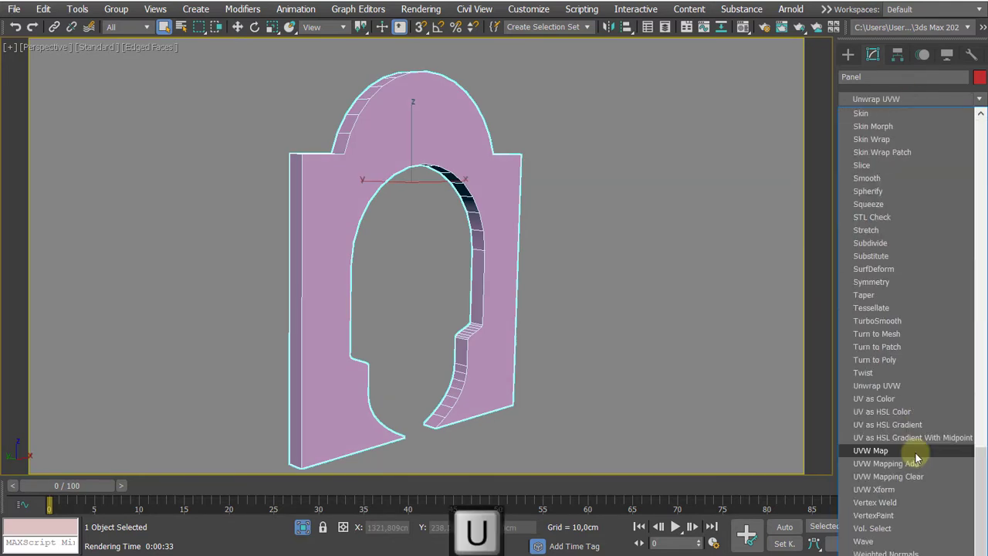
{"action": "left_click", "coordinate": [871, 450]}
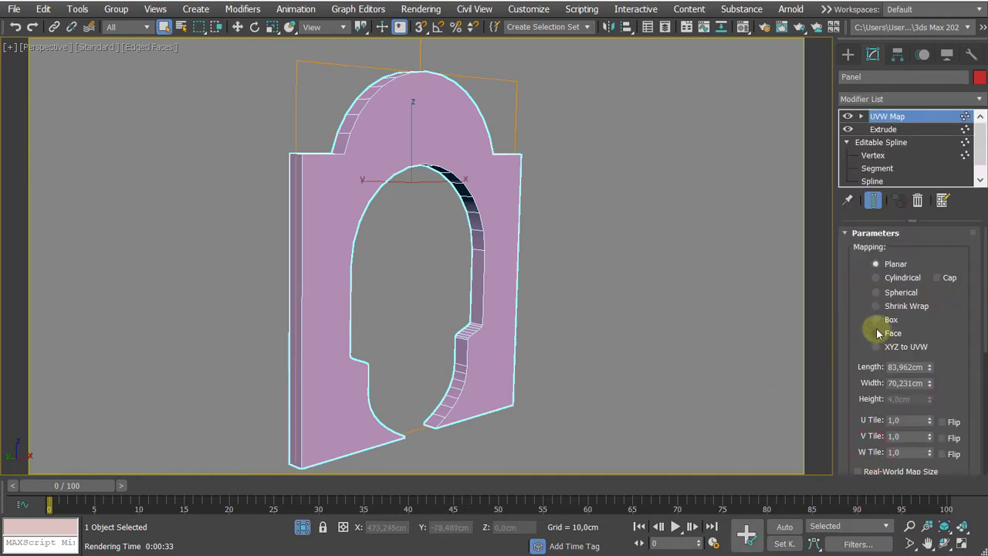
{"action": "left_click", "coordinate": [883, 119]}
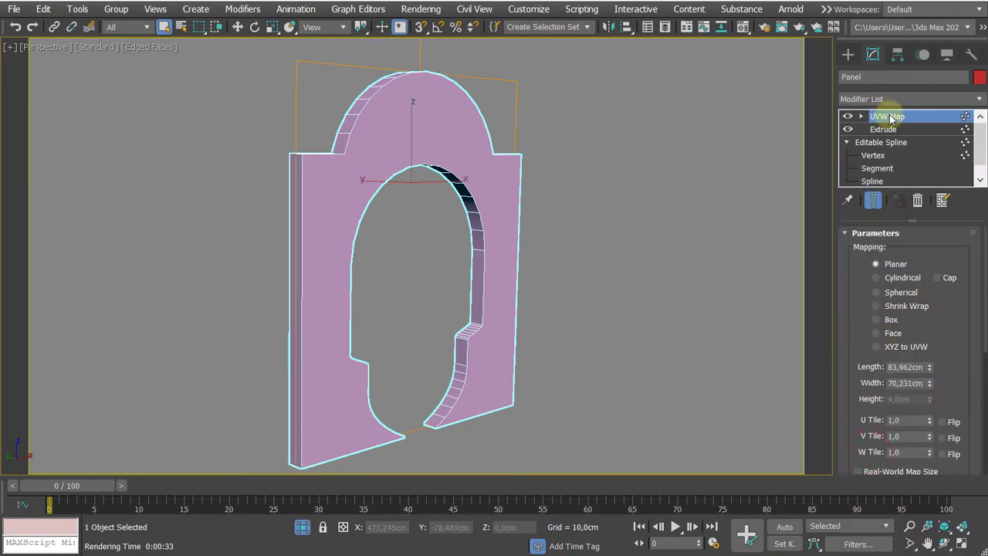
{"action": "left_click", "coordinate": [881, 319]}
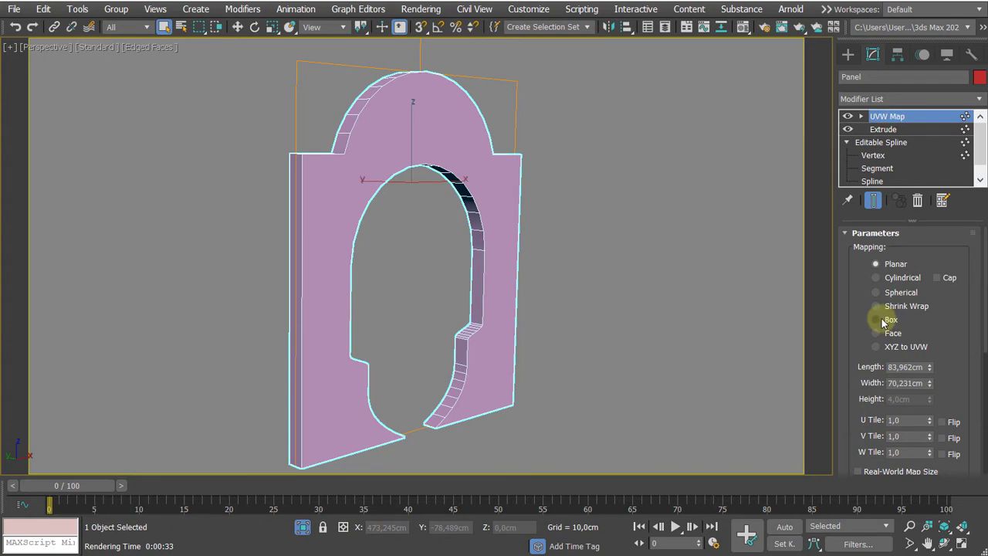
Step: Adjust the box gizmo height to 69,646cm, orbiting the arch to check the fit
{"action": "mouse_move", "coordinate": [625, 284]}
{"action": "middle_mouse_down", "text": "alt"}
{"action": "mouse_move", "coordinate": [600, 316]}
{"action": "mouse_move", "coordinate": [620, 319]}
{"action": "mouse_move", "coordinate": [634, 300]}
{"action": "middle_mouse_up", "text": "alt"}
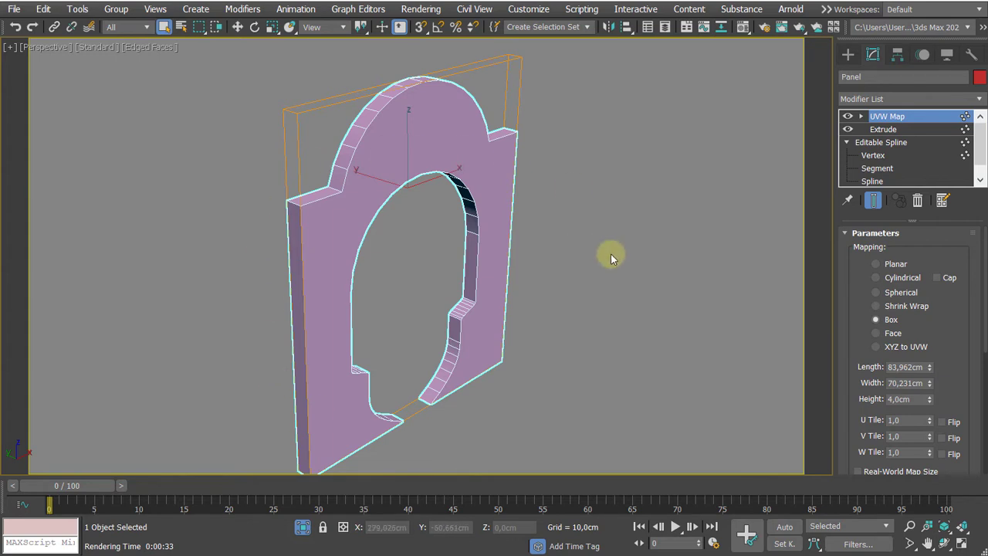
{"action": "scroll", "coordinate": [609, 255], "scroll_direction": "down", "scroll_amount": 3}
{"action": "scroll", "coordinate": [659, 301], "scroll_direction": "down", "scroll_amount": 1}
{"action": "middle_click_drag", "start_coordinate": [647, 309], "coordinate": [672, 309], "text": "alt"}
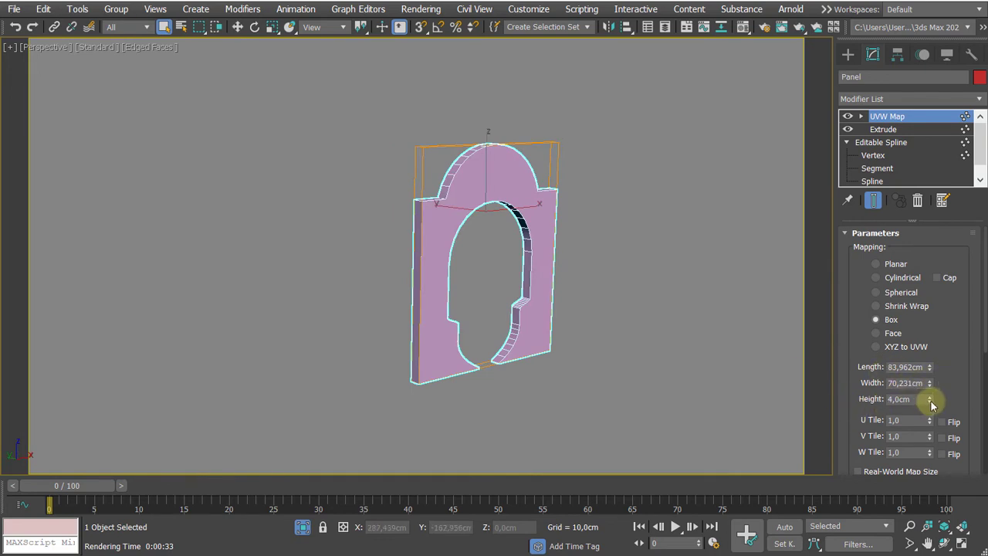
{"action": "left_click_drag", "start_coordinate": [930, 402], "coordinate": [735, 311]}
{"action": "middle_click_drag", "start_coordinate": [734, 311], "coordinate": [669, 349], "text": "alt"}
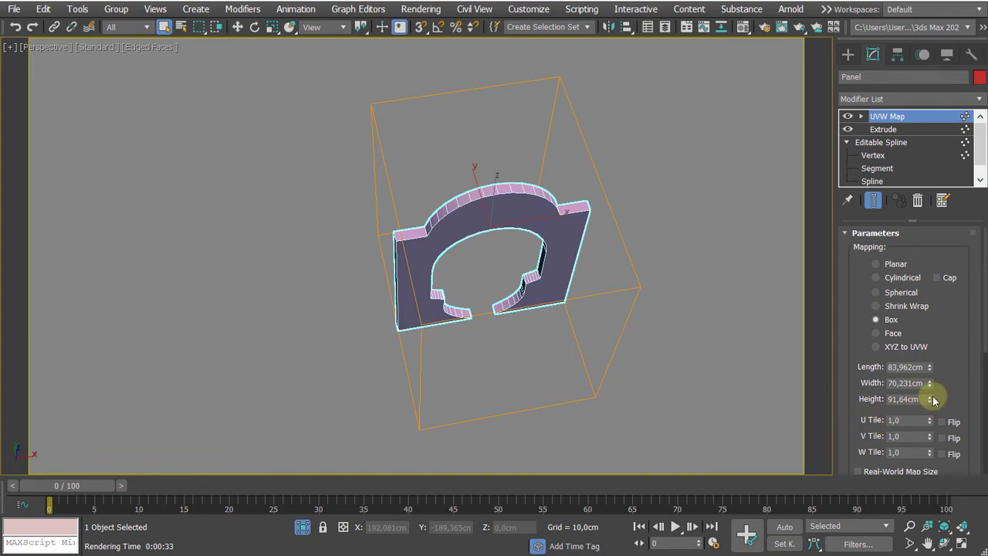
{"action": "left_click_drag", "start_coordinate": [933, 406], "coordinate": [686, 447]}
{"action": "middle_click_drag", "start_coordinate": [686, 447], "coordinate": [602, 381], "text": "alt"}
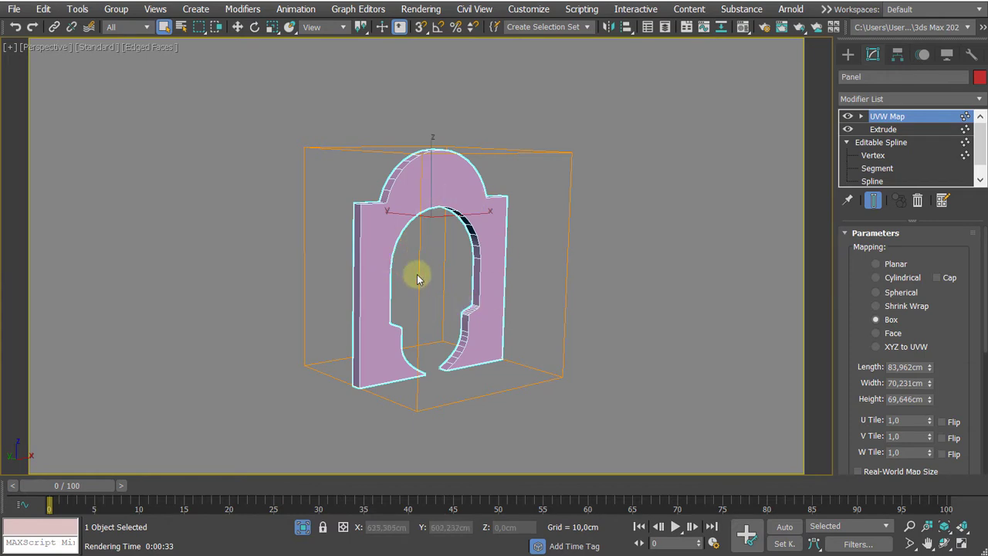
{"action": "middle_click_drag", "start_coordinate": [633, 280], "coordinate": [467, 276], "text": "alt"}
{"action": "middle_click_drag", "start_coordinate": [574, 274], "coordinate": [492, 246], "text": "alt"}
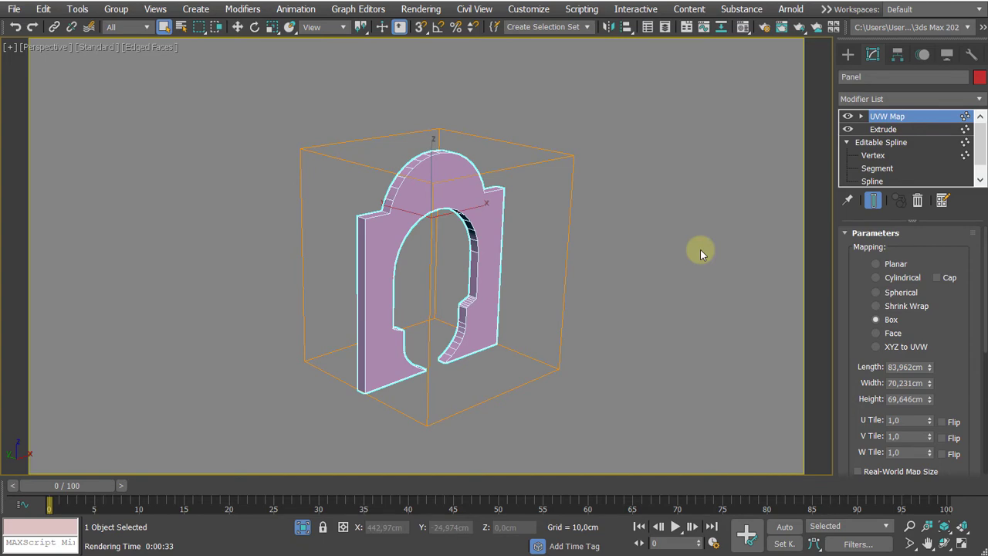
Step: Exit isolation and re-render the full playground from the camera, dismissing the warning
{"action": "left_click", "coordinate": [302, 526]}
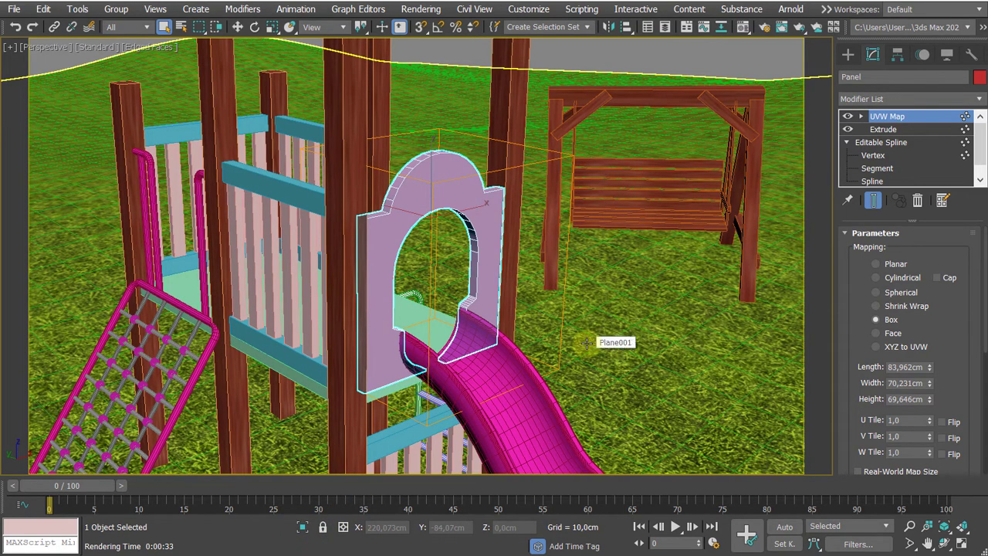
{"action": "key", "text": "c"}
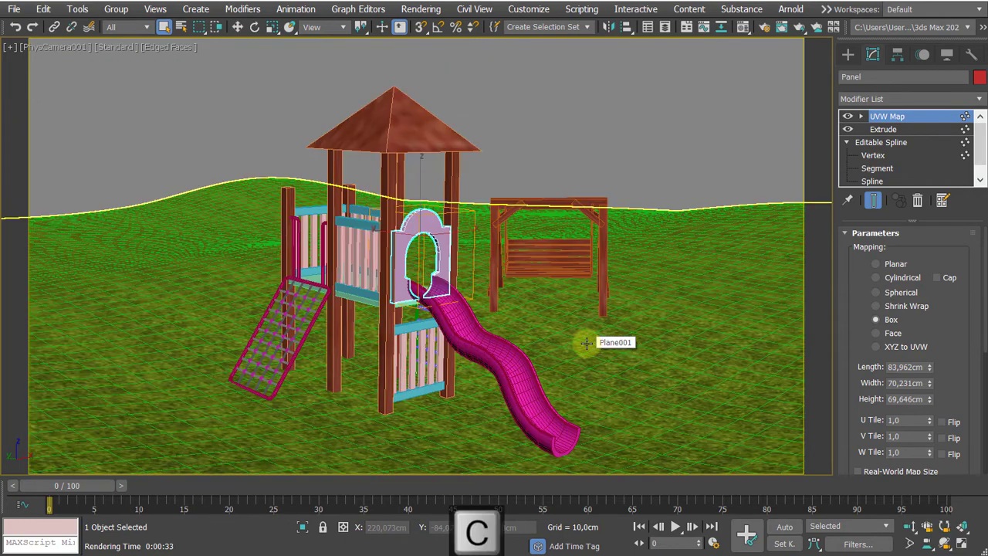
{"action": "key", "text": "F9"}
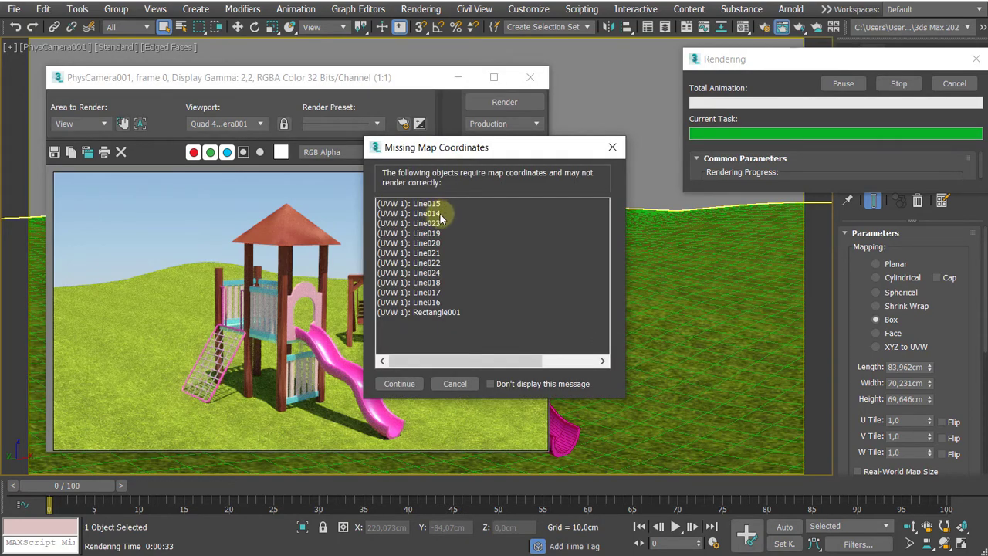
{"action": "left_click", "coordinate": [455, 384]}
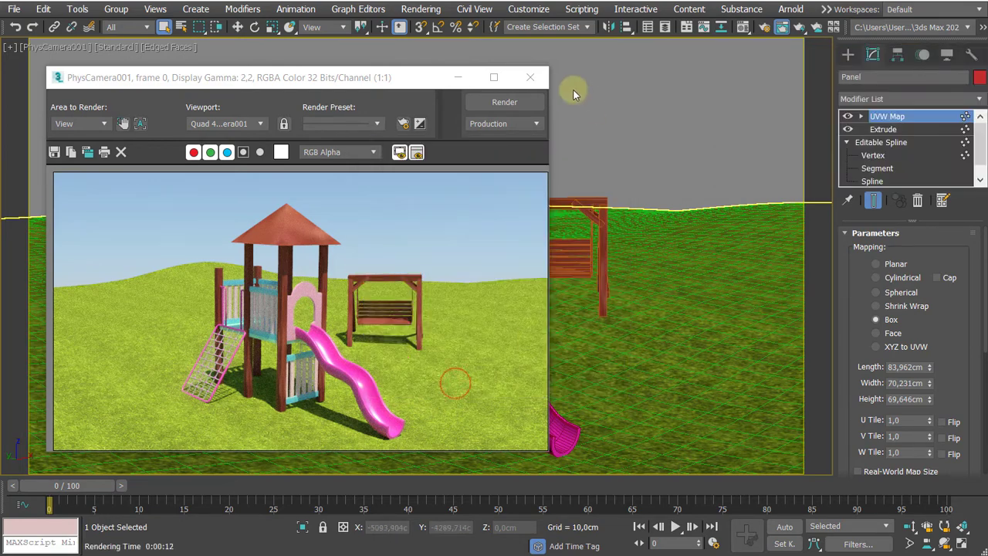
Step: Close the warning and select Line014 by name in Select From Scene
{"action": "left_click", "coordinate": [529, 77]}
{"action": "key", "text": "h"}
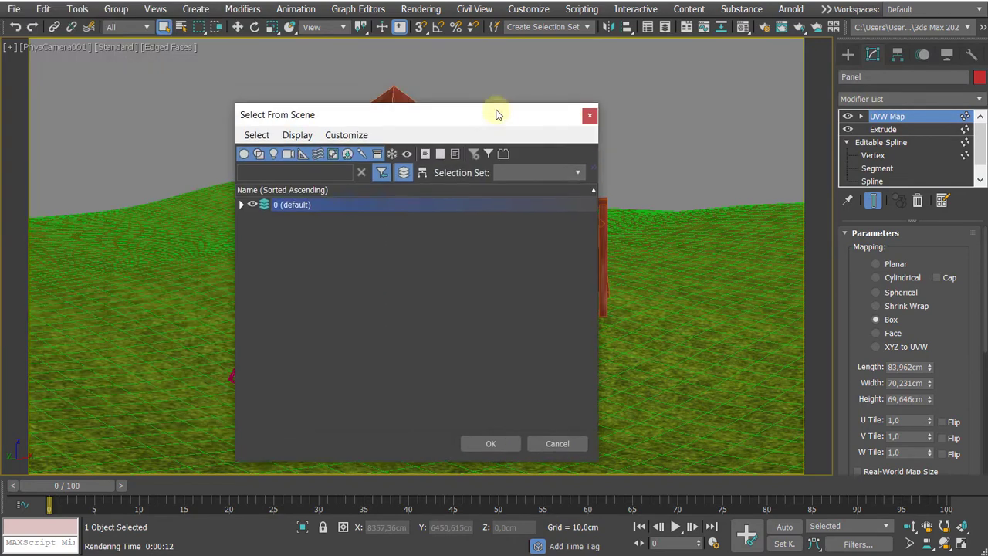
{"action": "type", "text": "li"}
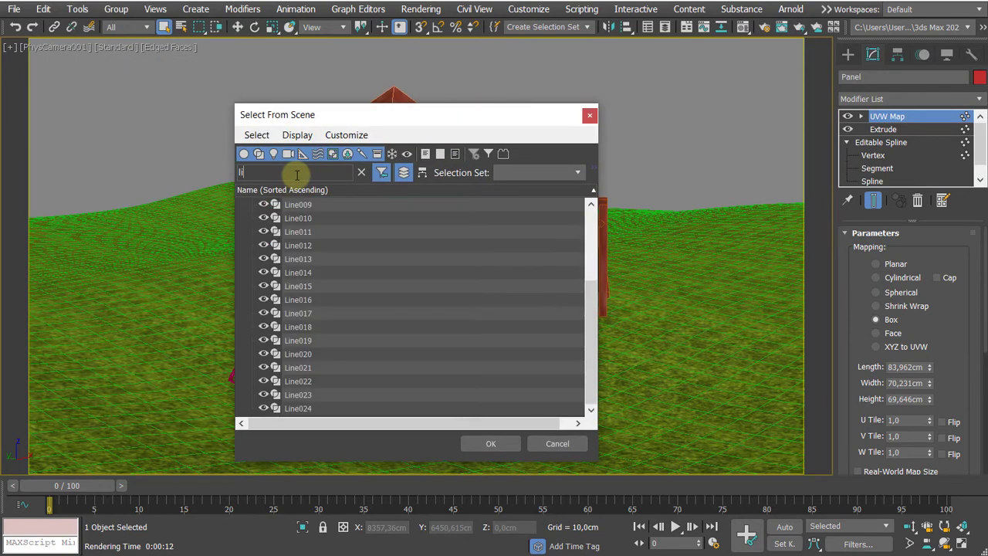
{"action": "type", "text": "ne14"}
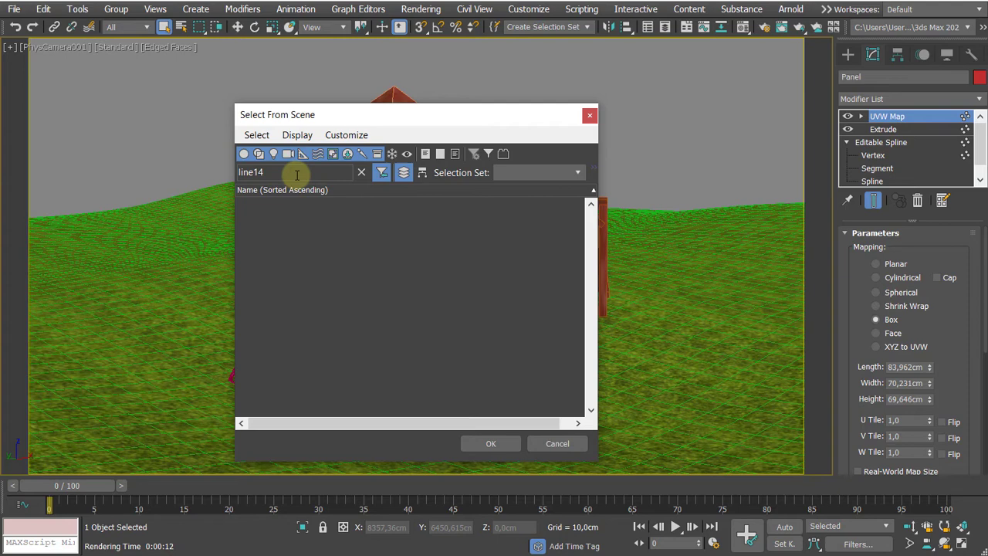
{"action": "key", "text": "BackSpace"}
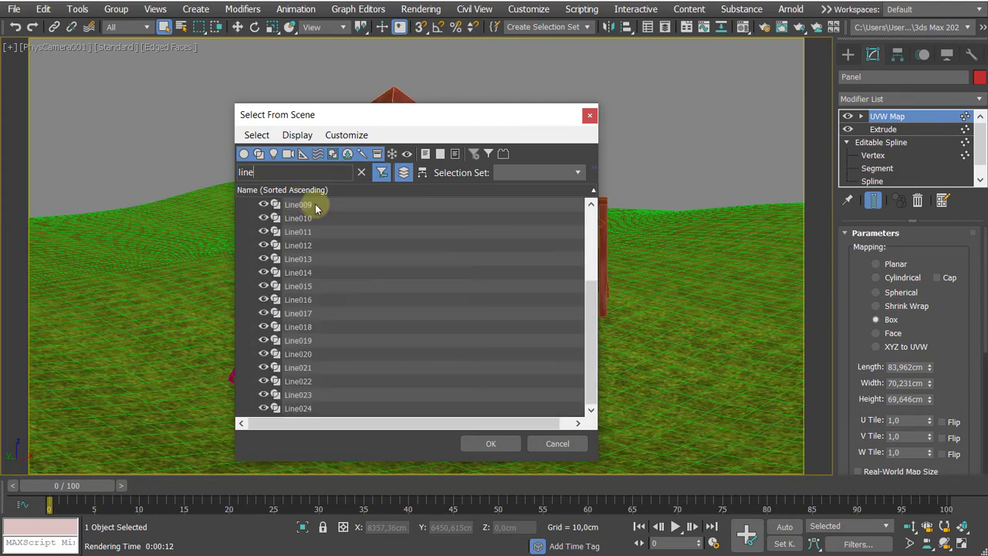
{"action": "type", "text": "014"}
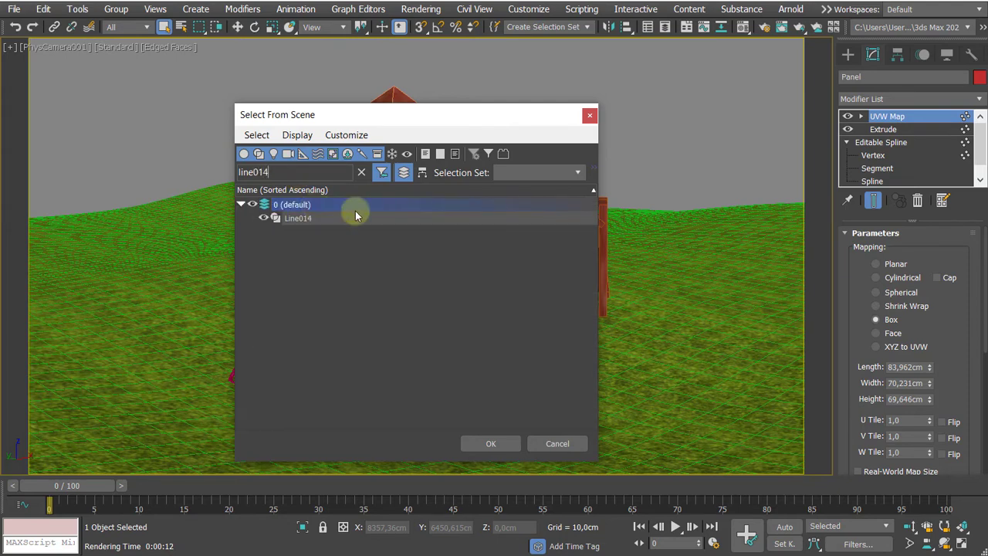
{"action": "key", "text": "Return"}
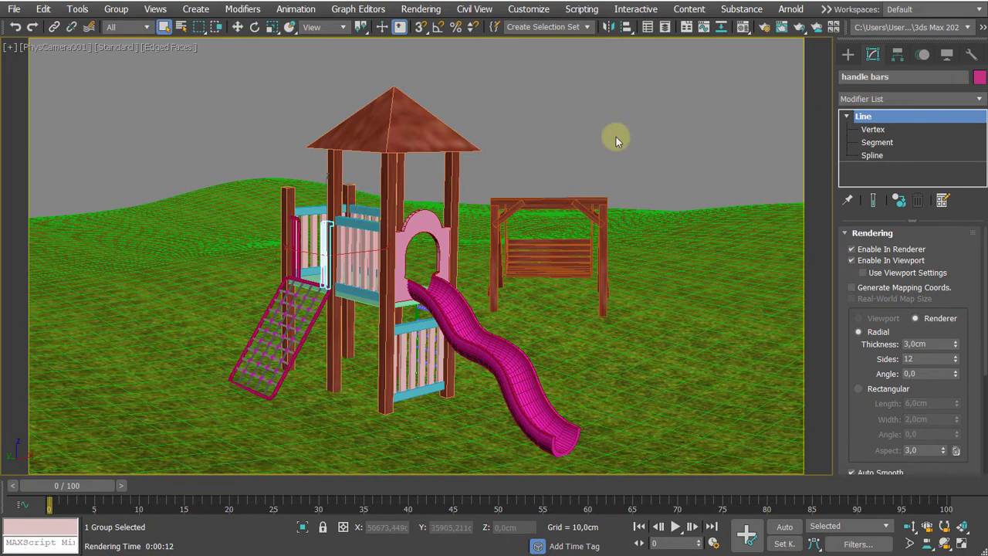
Step: Isolate the handle bars in a perspective view and rename the object to 'bars'
{"action": "key", "text": "alt+q"}
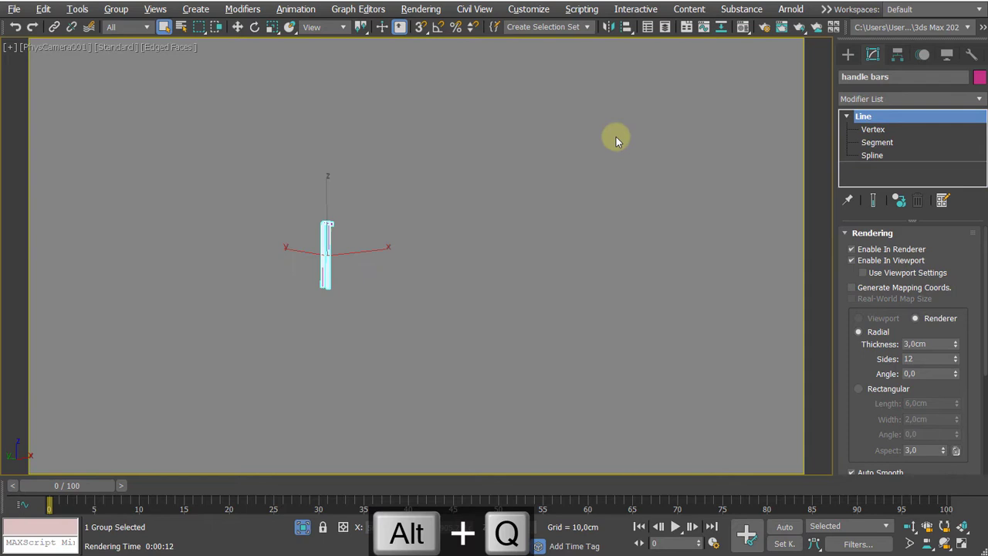
{"action": "key", "text": "p"}
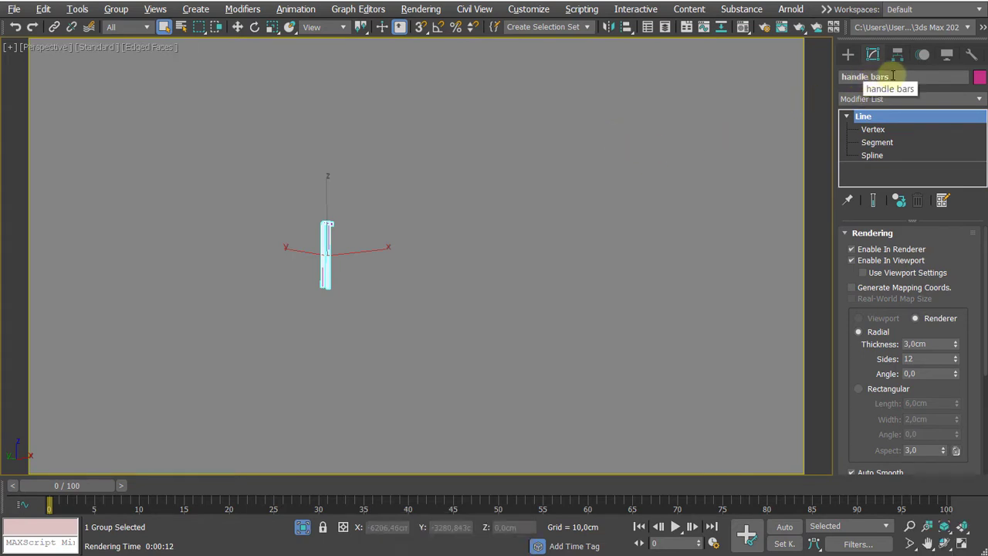
{"action": "left_click_drag", "start_coordinate": [894, 75], "coordinate": [844, 77]}
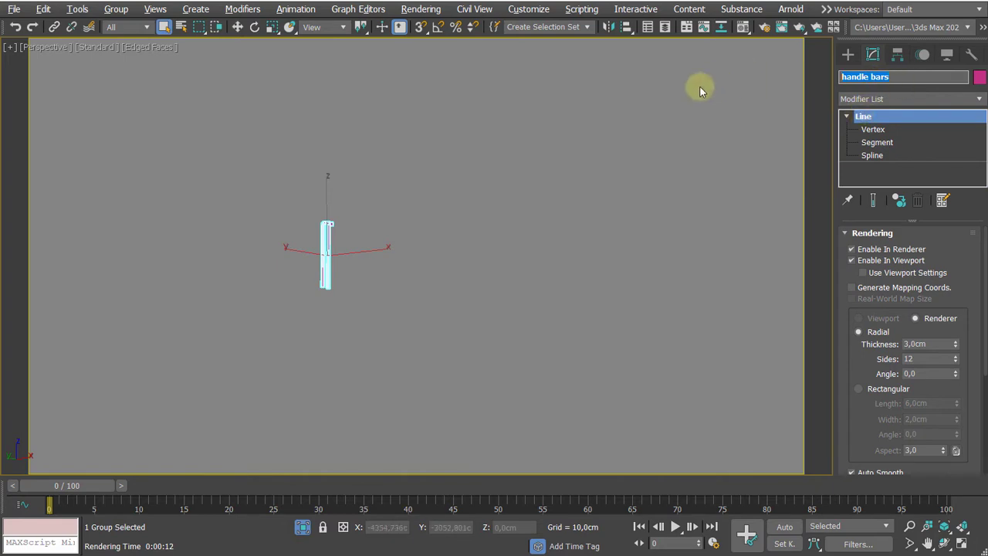
{"action": "type", "text": "p"}
{"action": "middle_click_drag", "start_coordinate": [526, 139], "coordinate": [484, 165]}
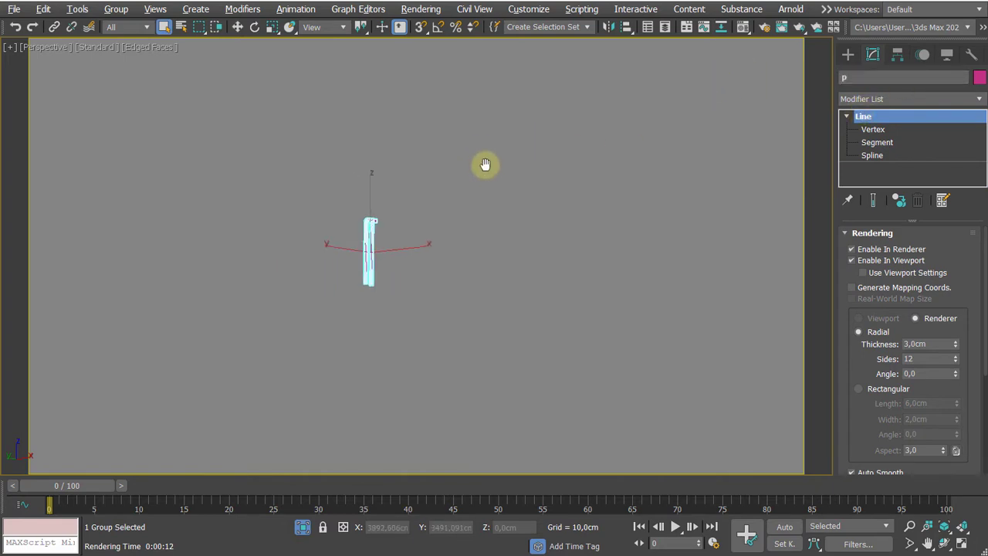
{"action": "key", "text": "ctrl+z"}
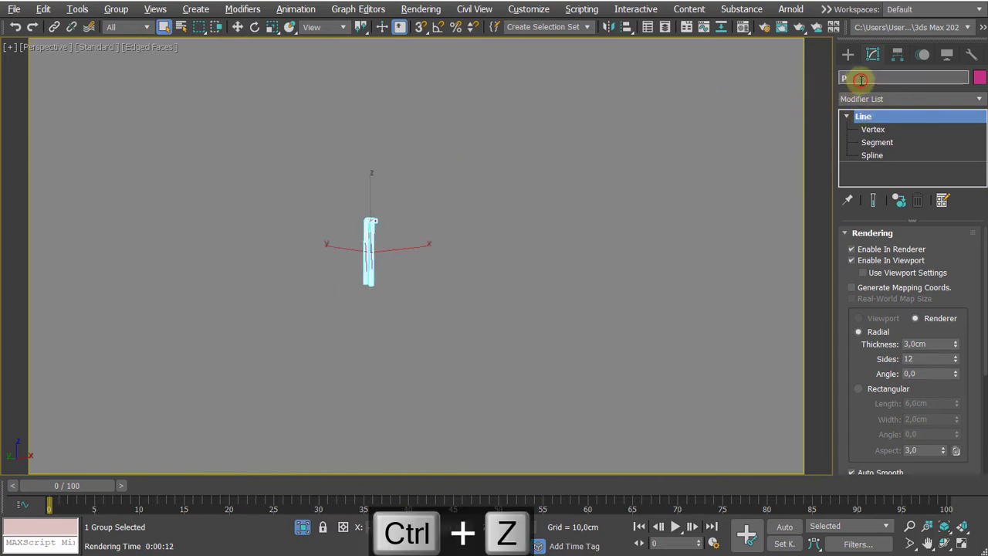
{"action": "left_click", "coordinate": [864, 77]}
{"action": "type", "text": "bars"}
{"action": "key", "text": "Return"}
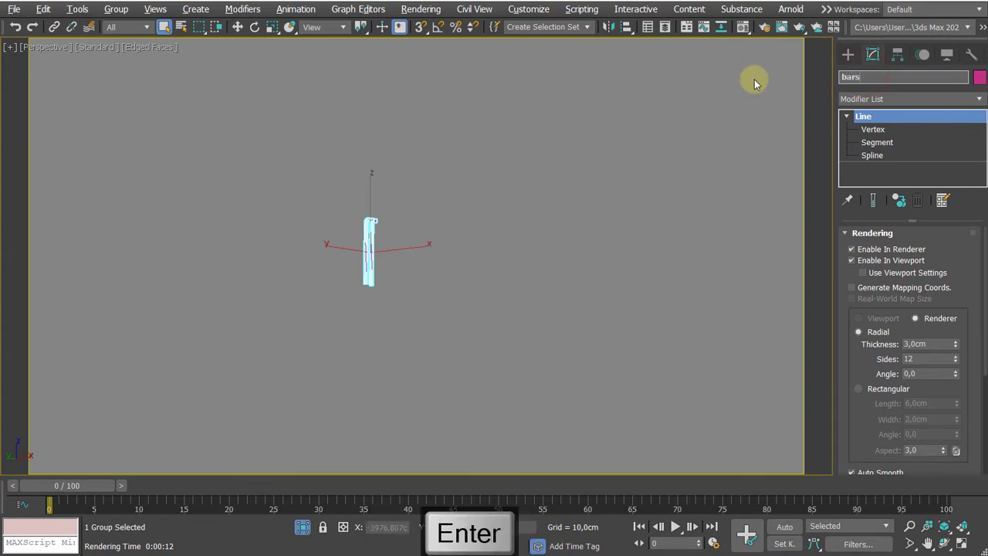
{"action": "middle_click_drag", "start_coordinate": [602, 242], "coordinate": [602, 239]}
{"action": "scroll", "coordinate": [393, 238], "scroll_direction": "up", "scroll_amount": 6}
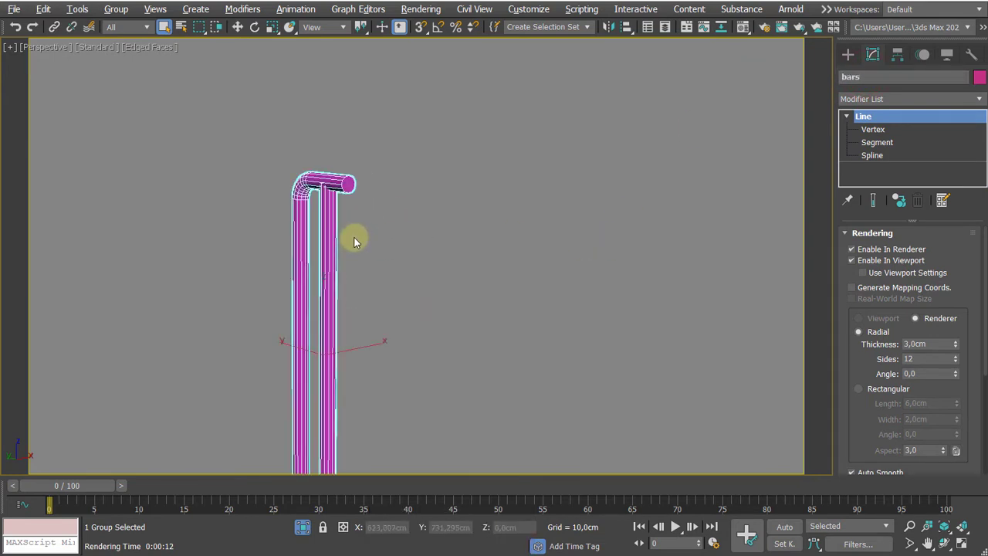
Step: Open the bars group and select the Line014 shape inside it
{"action": "left_click", "coordinate": [116, 11]}
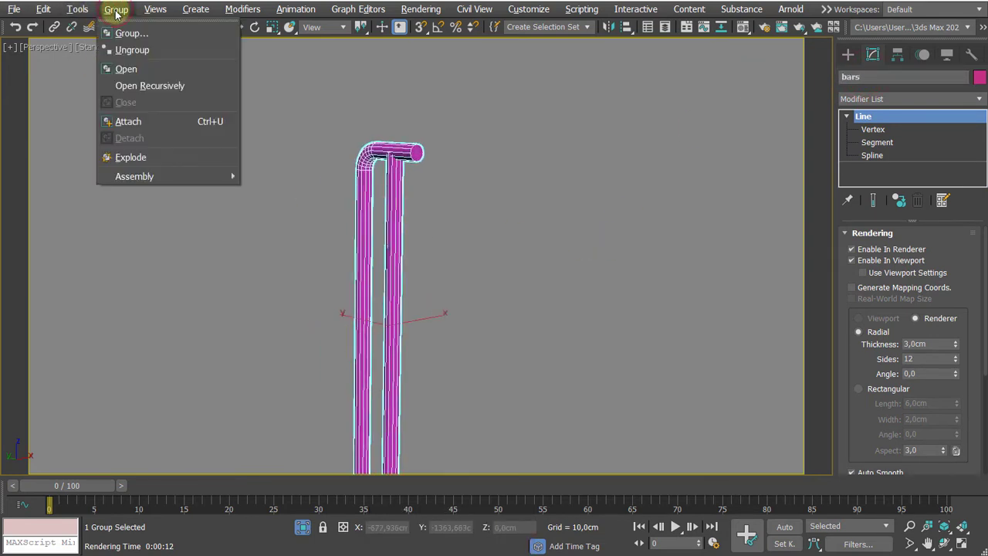
{"action": "left_click", "coordinate": [125, 65]}
{"action": "left_click", "coordinate": [197, 112]}
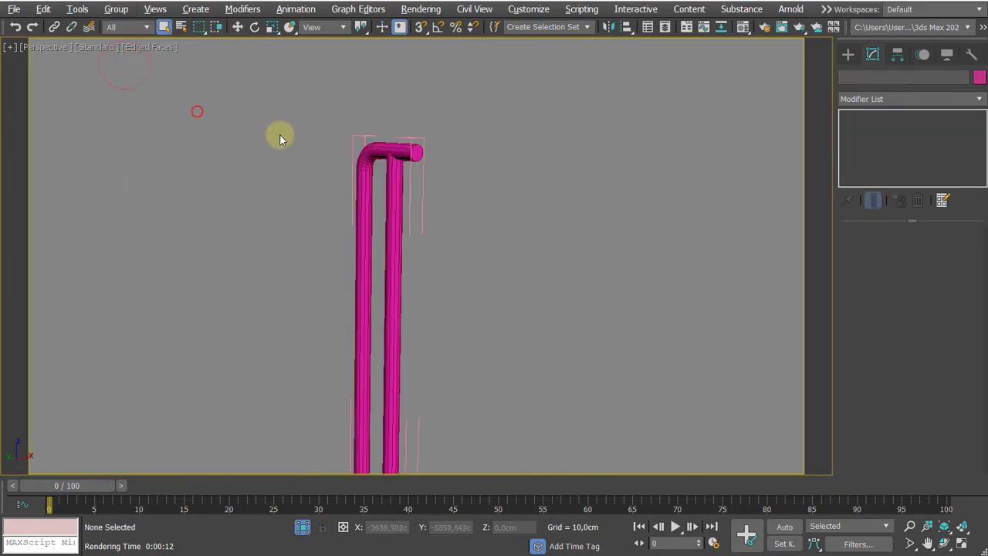
{"action": "left_click", "coordinate": [386, 162]}
{"action": "middle_click_drag", "start_coordinate": [393, 170], "coordinate": [494, 177], "text": "alt"}
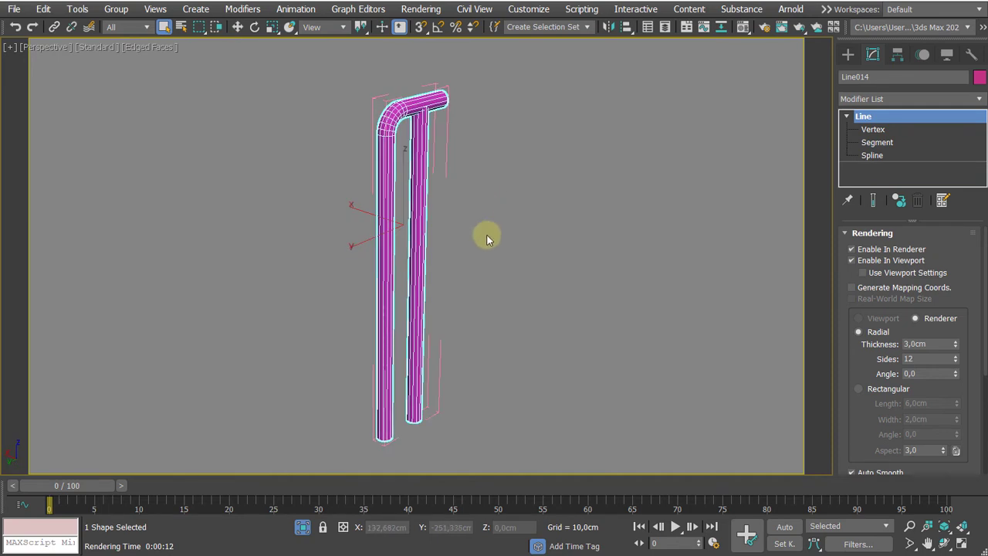
{"action": "middle_click_drag", "start_coordinate": [502, 225], "coordinate": [499, 224], "text": "alt"}
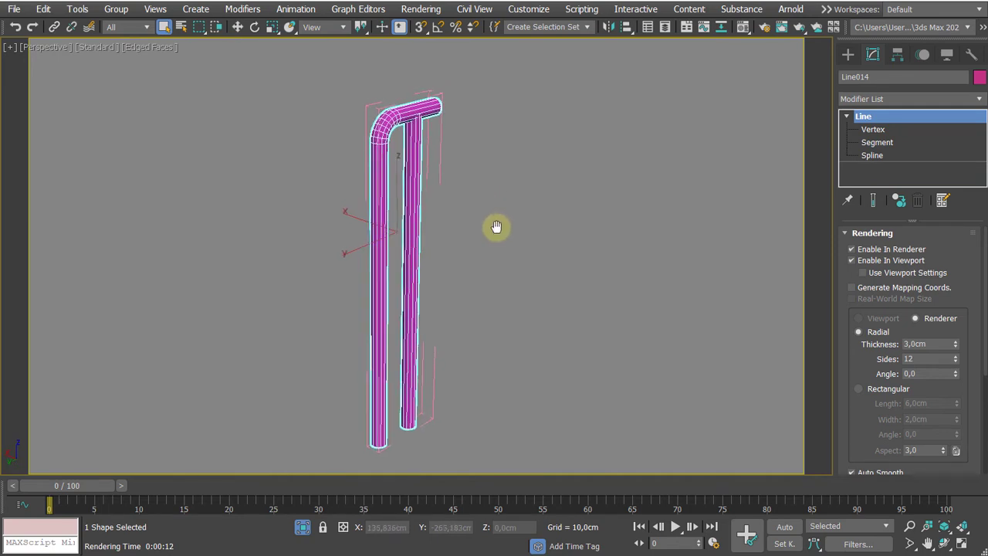
Step: Close and ungroup the bars group, then reselect Line014 on its own
{"action": "left_click", "coordinate": [115, 9]}
{"action": "left_click", "coordinate": [131, 102]}
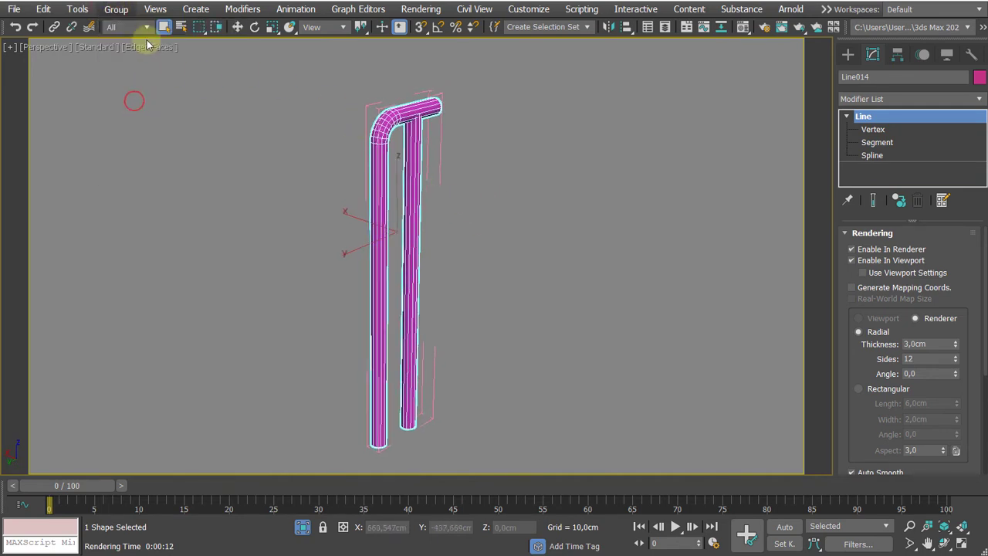
{"action": "left_click", "coordinate": [110, 10]}
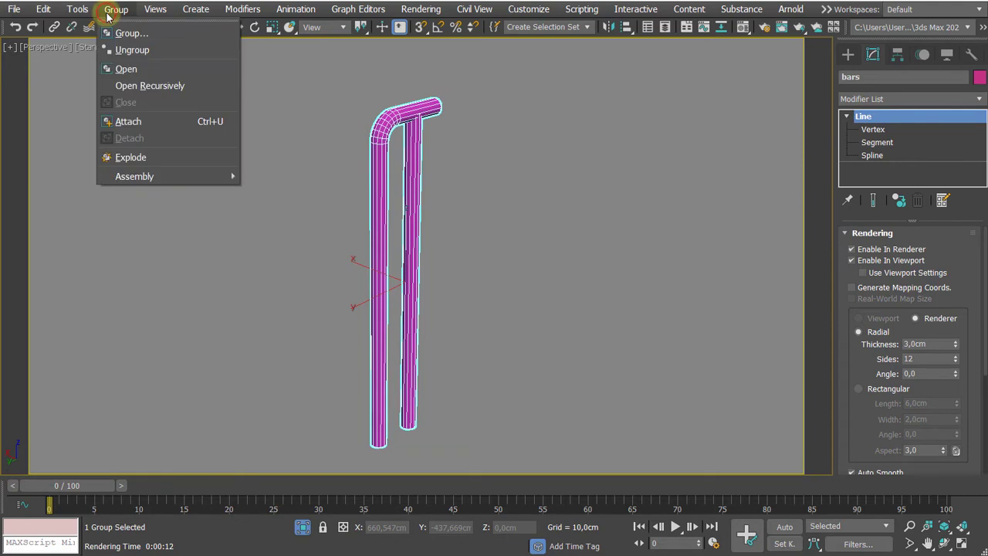
{"action": "left_click", "coordinate": [127, 50]}
{"action": "left_click", "coordinate": [173, 98]}
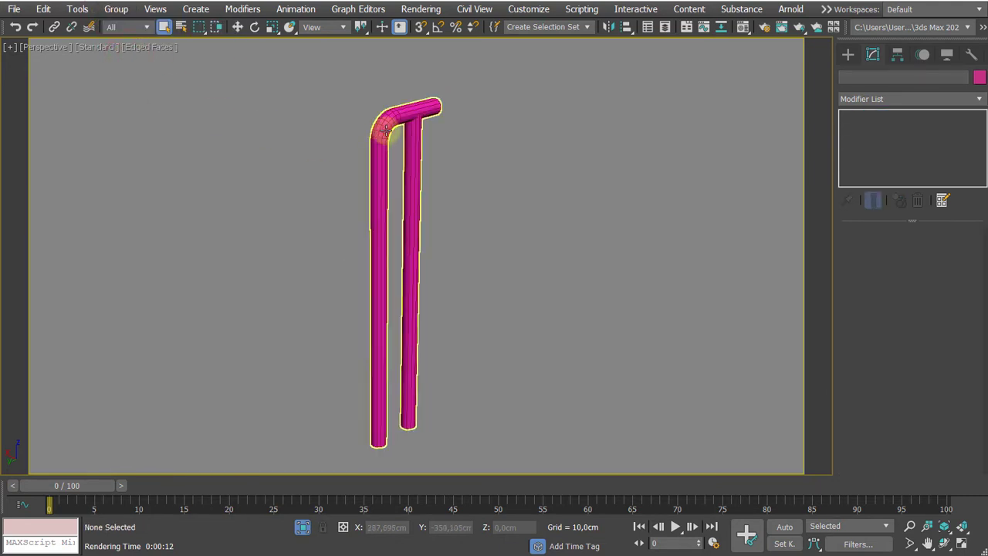
{"action": "left_click", "coordinate": [384, 132]}
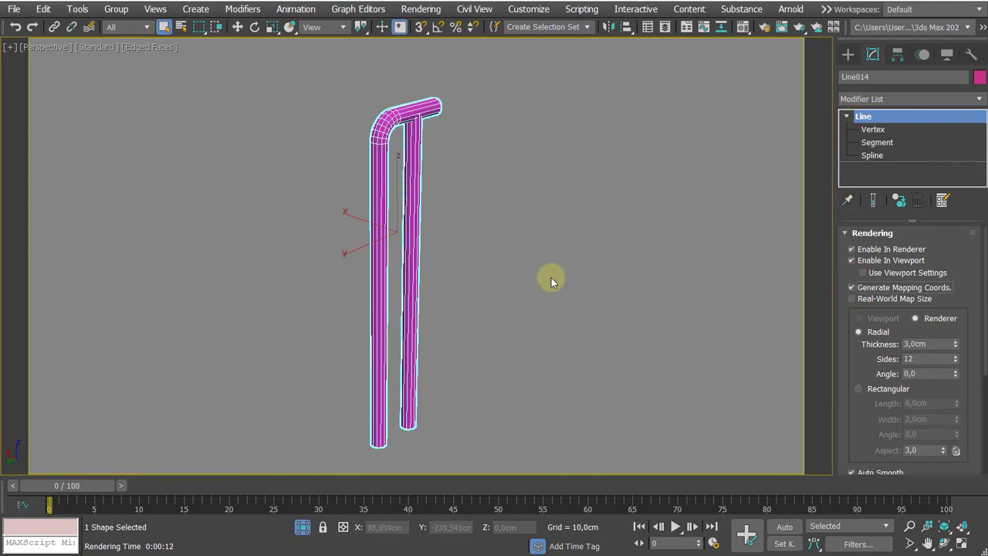
Step: End isolation so the full playground shows around the handle bars again
{"action": "left_click", "coordinate": [302, 528]}
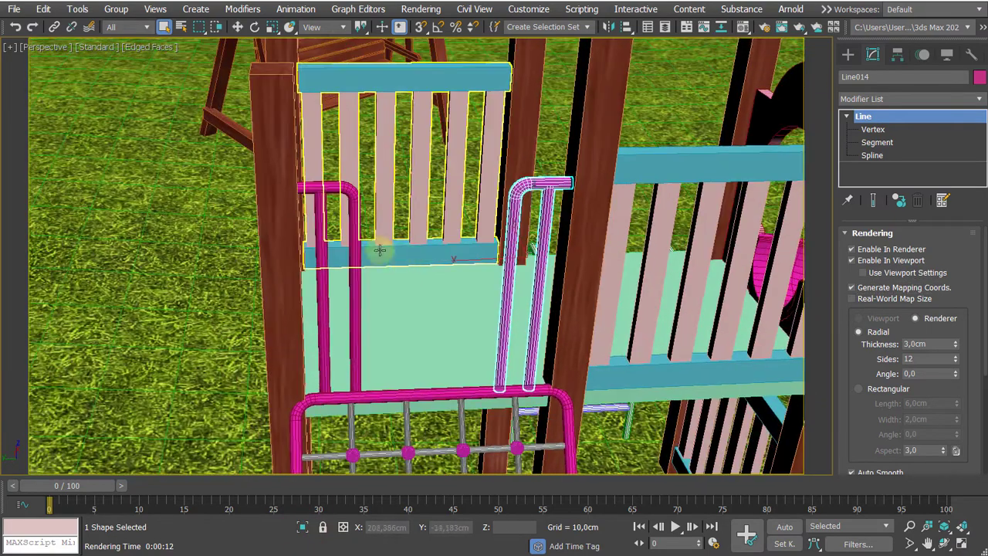
Step: Select the handle bars001 group by searching 'line015' in Select From Scene
{"action": "middle_click_drag", "start_coordinate": [394, 300], "coordinate": [463, 257], "text": "alt"}
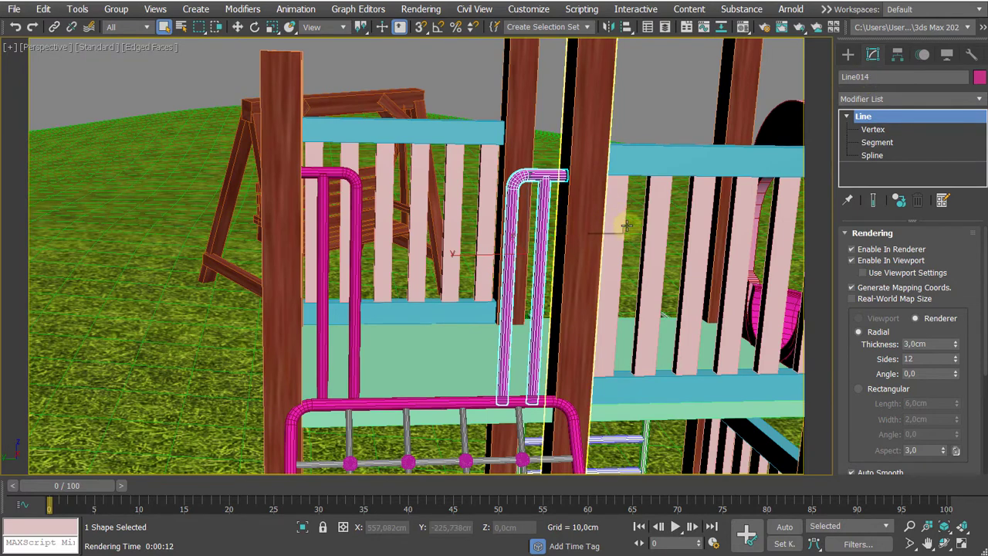
{"action": "key", "text": "h"}
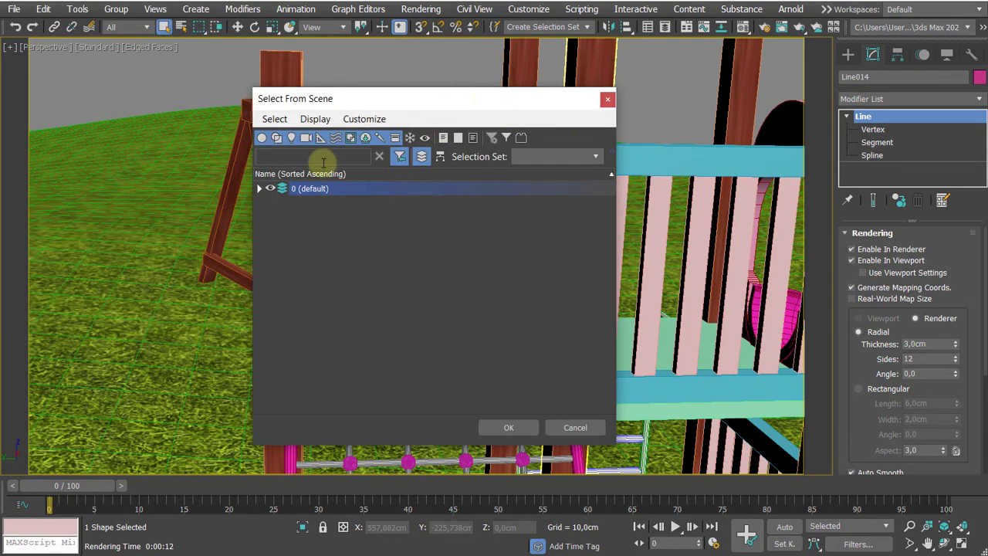
{"action": "type", "text": "line"}
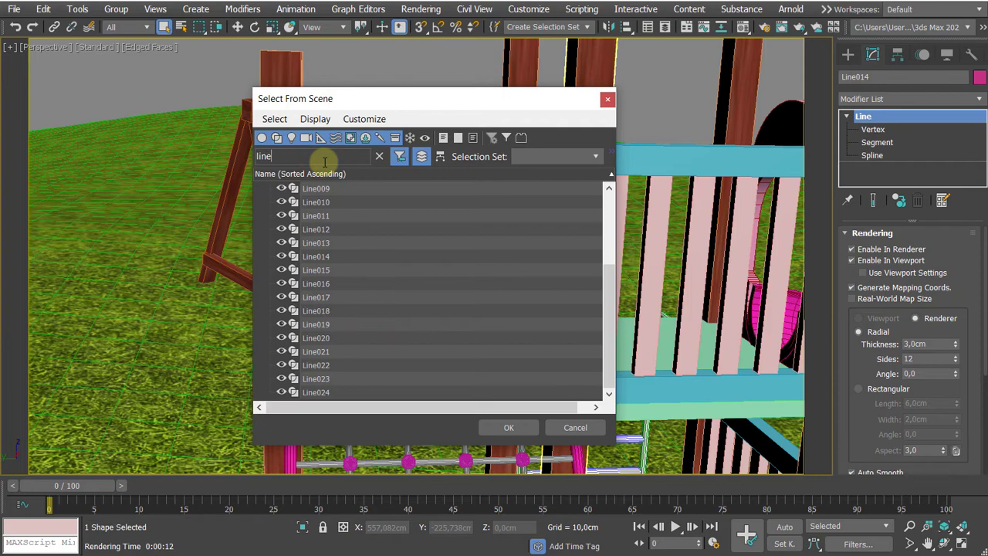
{"action": "type", "text": "015"}
{"action": "key", "text": "Return"}
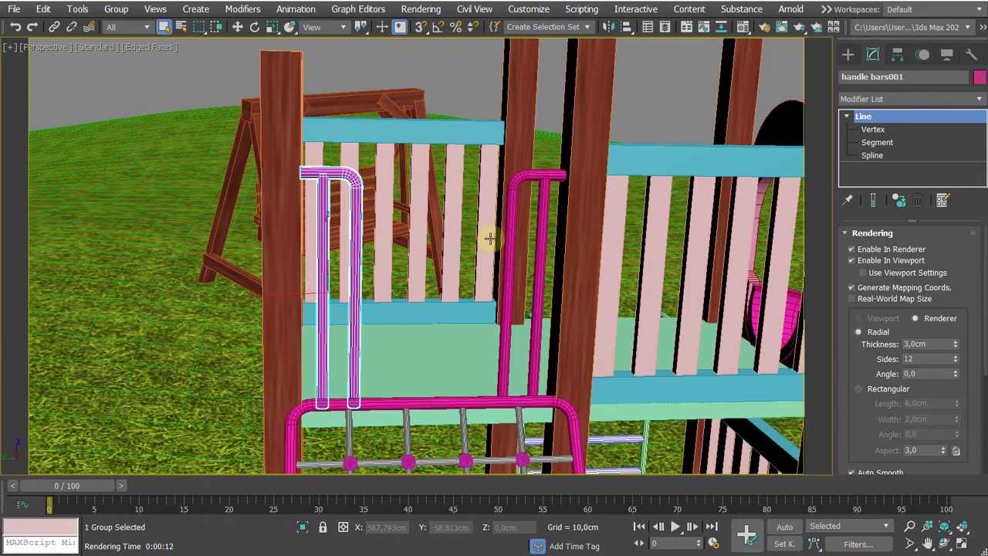
{"action": "middle_click_drag", "start_coordinate": [534, 242], "coordinate": [506, 246]}
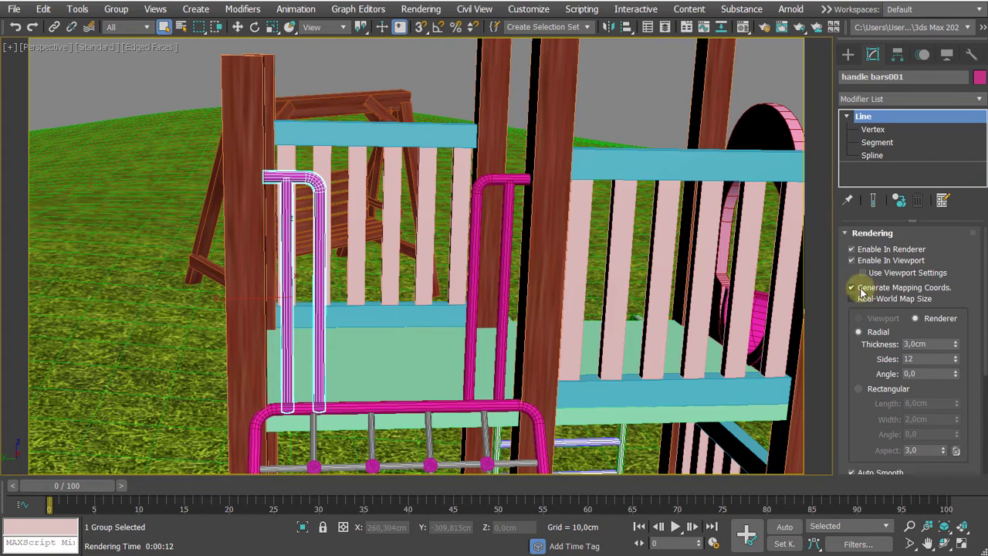
Step: Select the left handle bars group beside the climbing net
{"action": "left_click", "coordinate": [480, 175]}
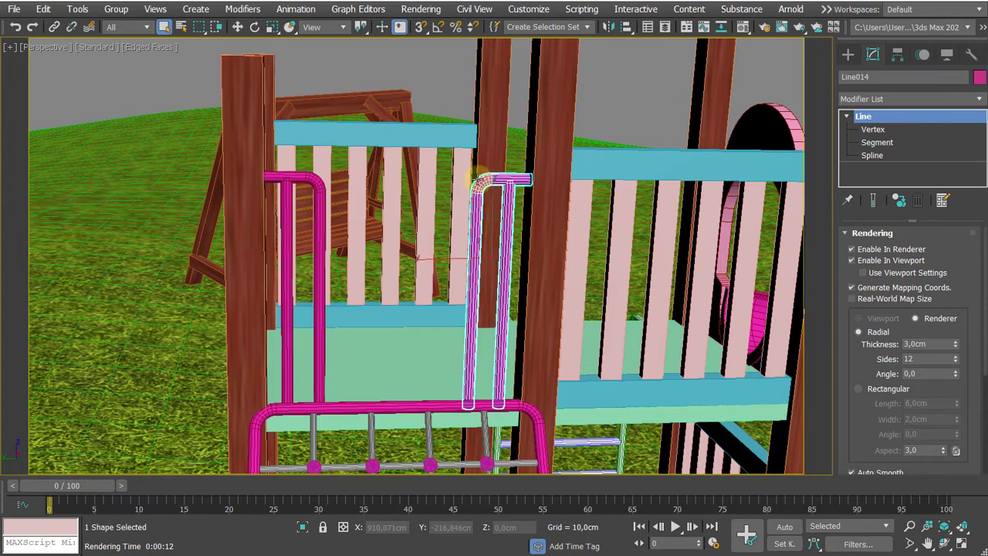
{"action": "left_click", "coordinate": [314, 185], "text": "ctrl"}
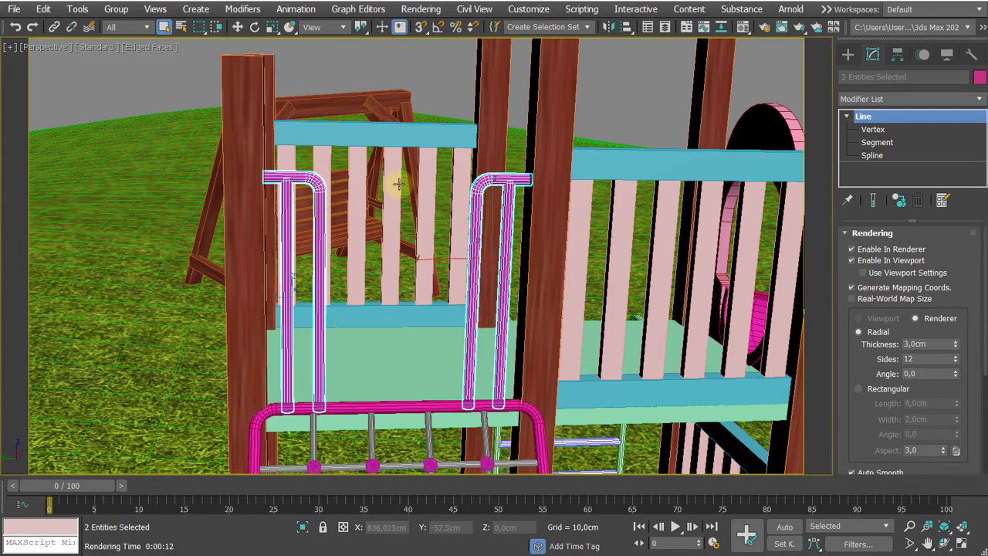
{"action": "left_click", "coordinate": [500, 177]}
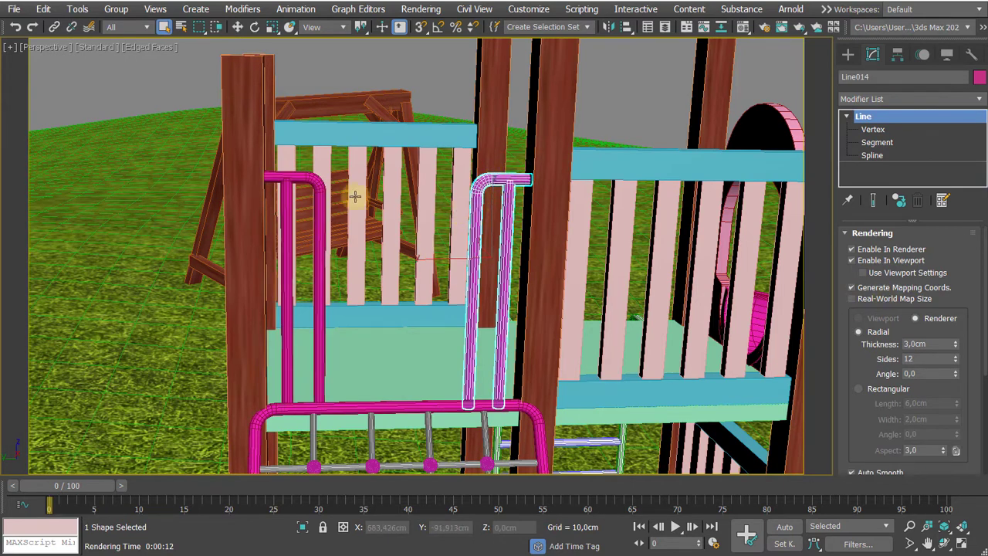
{"action": "left_click", "coordinate": [316, 210]}
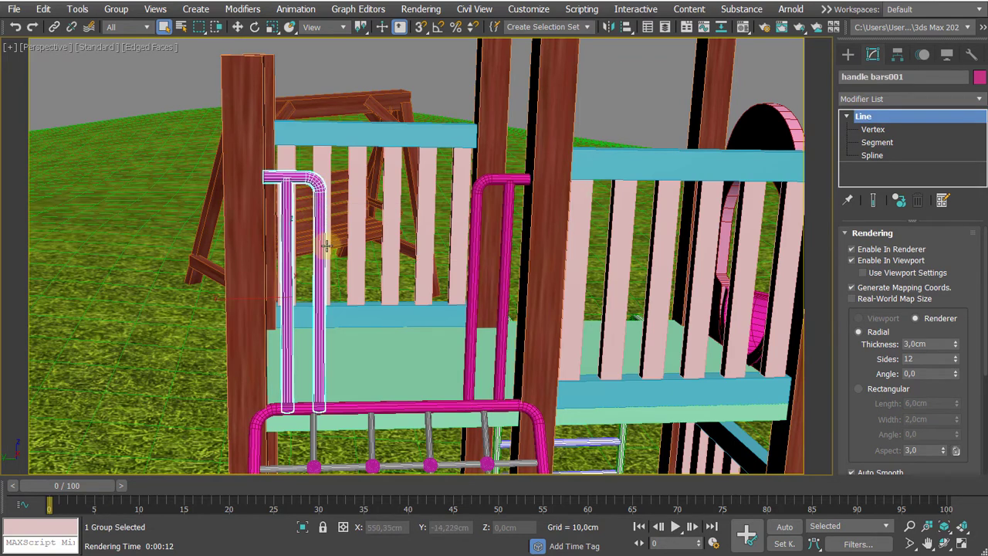
Step: Open the handle bars001 group and pick its handle lines Line015 and Line014
{"action": "left_click", "coordinate": [123, 10]}
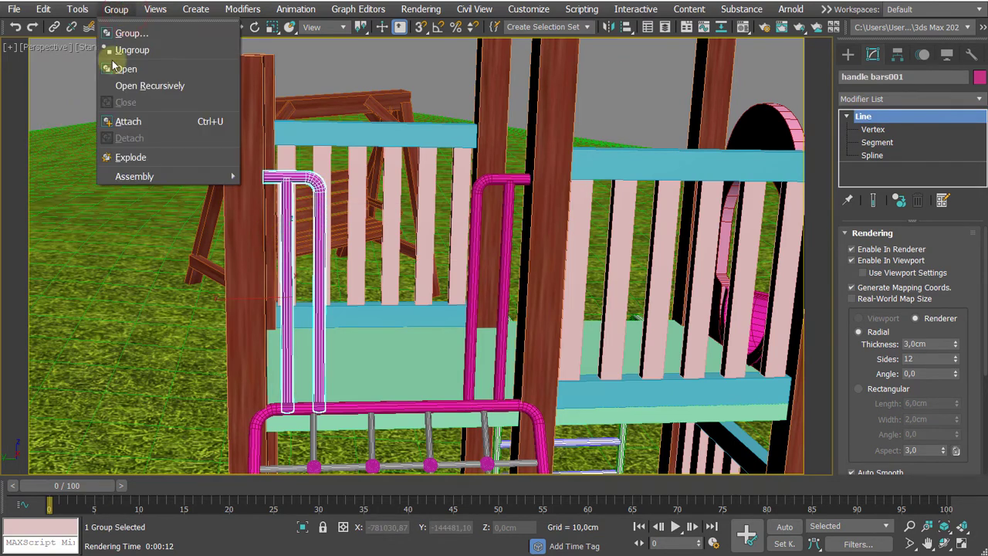
{"action": "left_click", "coordinate": [115, 65]}
{"action": "left_click", "coordinate": [116, 65]}
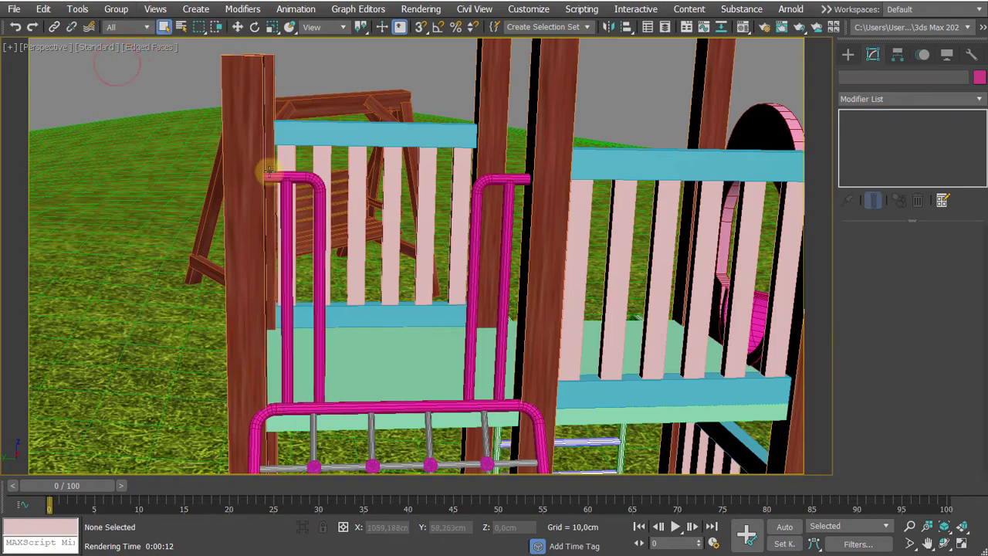
{"action": "left_click", "coordinate": [271, 173]}
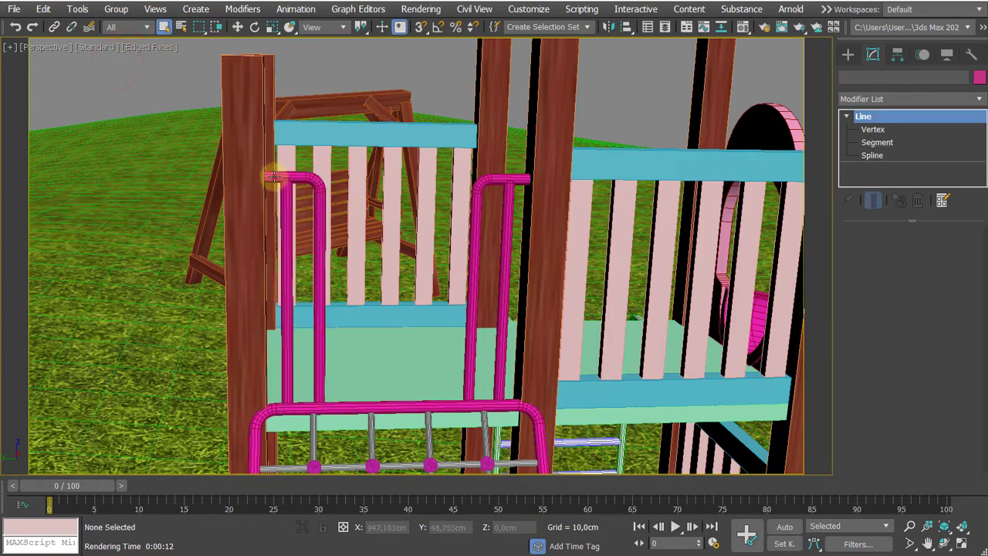
{"action": "left_click", "coordinate": [482, 182]}
{"action": "scroll", "coordinate": [482, 182], "scroll_direction": "down", "scroll_amount": 3}
{"action": "middle_click_drag", "start_coordinate": [483, 183], "coordinate": [403, 177], "text": "alt"}
{"action": "scroll", "coordinate": [453, 207], "scroll_direction": "up", "scroll_amount": 3}
Step: Clear the selection and switch the viewport to the PhysCamera001 camera view
{"action": "left_click", "coordinate": [203, 148]}
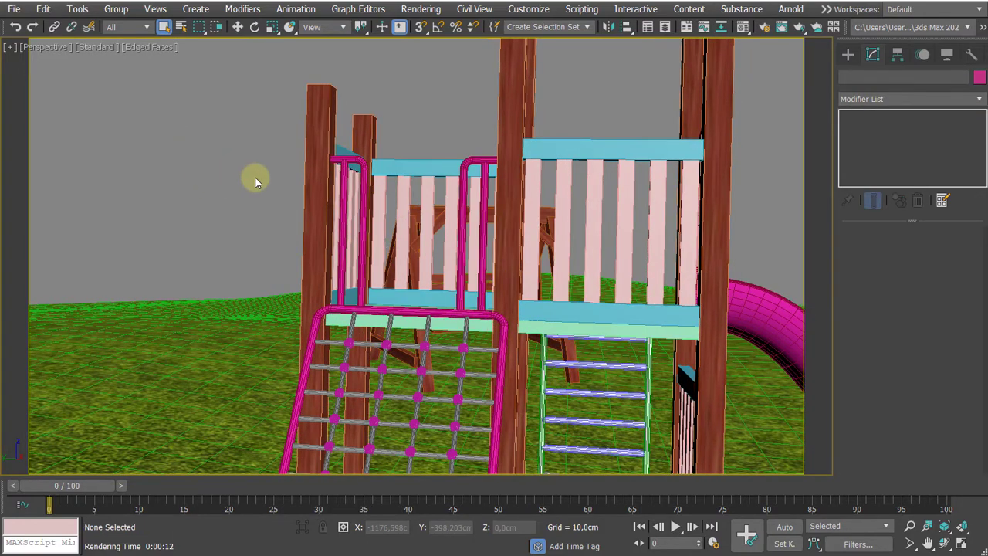
{"action": "key", "text": "h"}
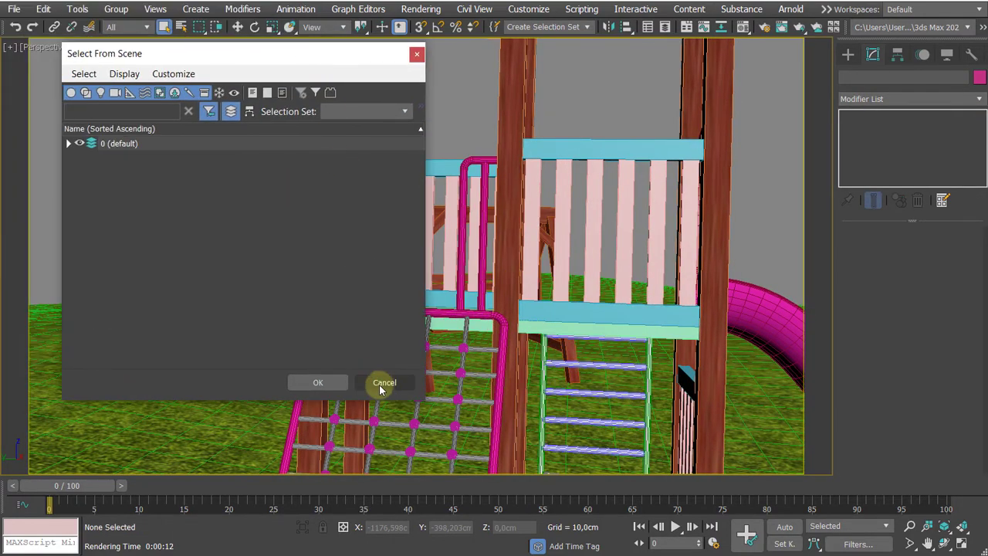
{"action": "left_click", "coordinate": [384, 383]}
{"action": "key", "text": "c"}
Step: Test-render the camera view, cancel at the Missing Map Coordinates warning and close the frame window
{"action": "key", "text": "F9"}
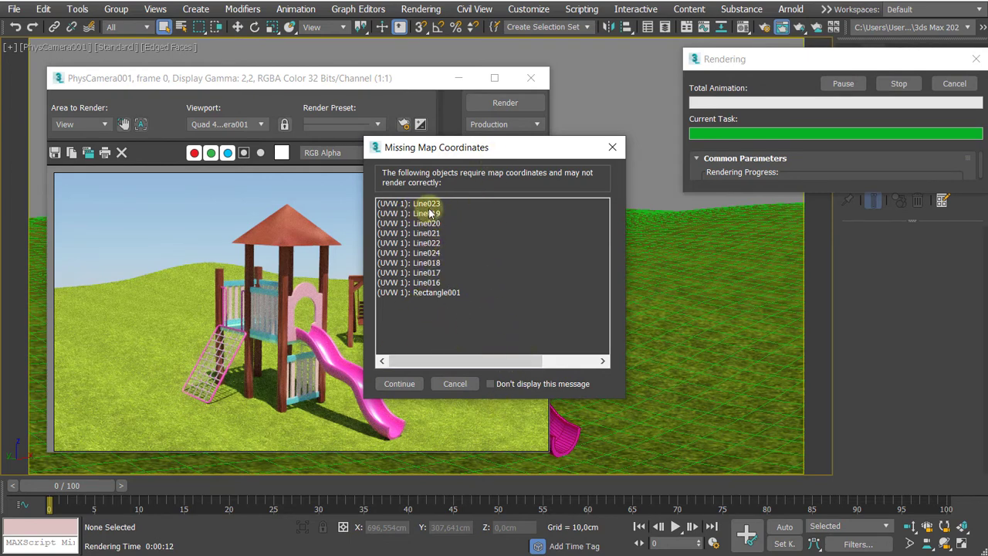
{"action": "left_click_drag", "start_coordinate": [525, 150], "coordinate": [512, 149]}
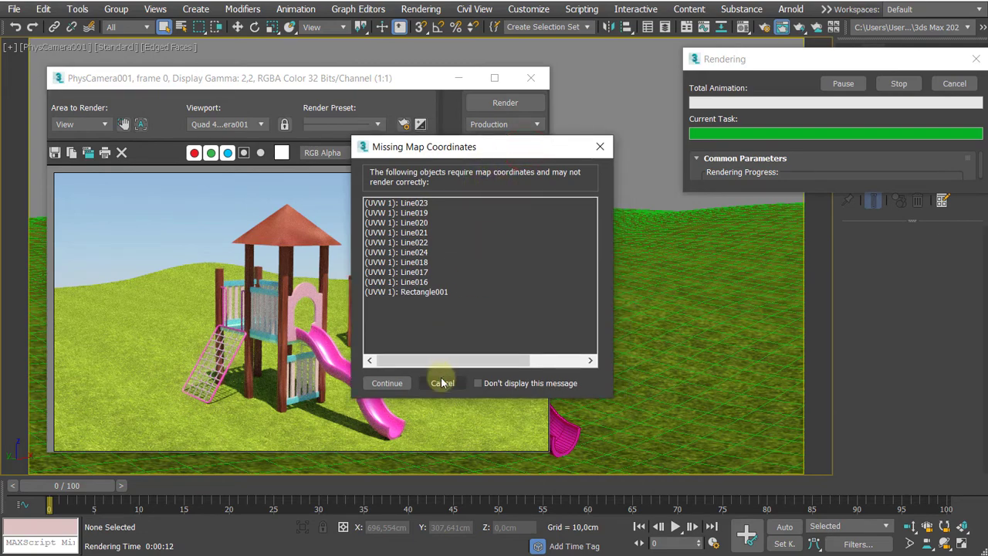
{"action": "left_click", "coordinate": [442, 383]}
{"action": "left_click", "coordinate": [530, 78]}
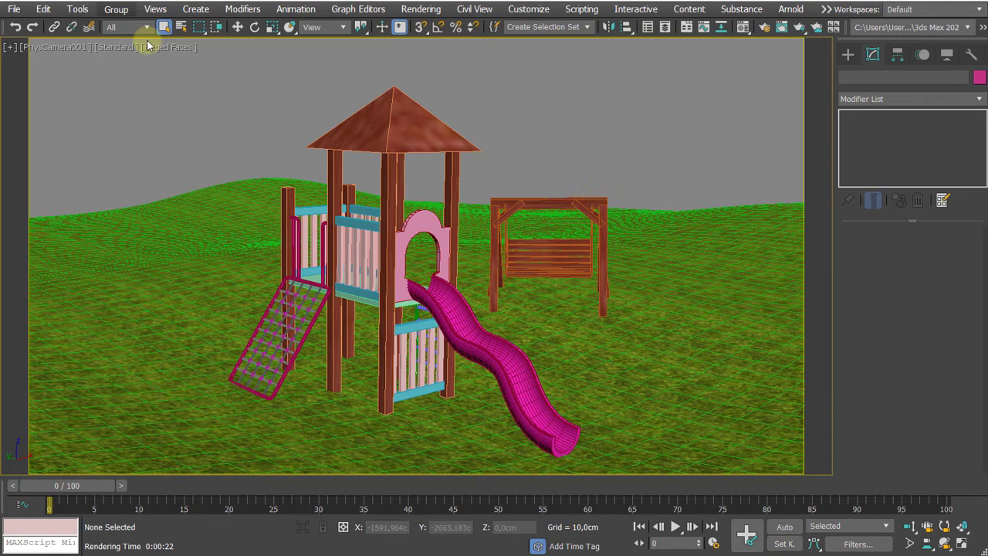
Step: Select the stairs12 group by name, isolate it and open the group for editing
{"action": "left_click", "coordinate": [279, 67]}
{"action": "key", "text": "h"}
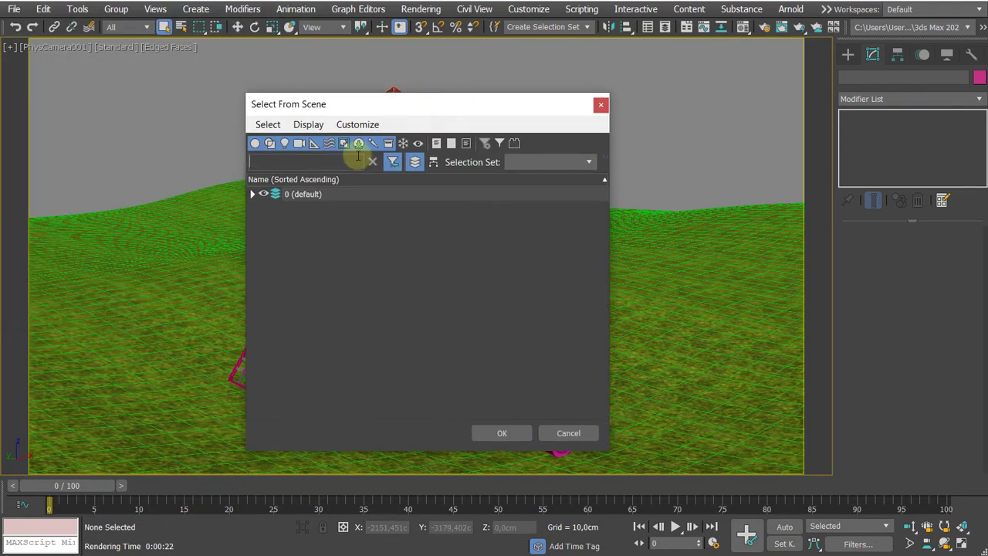
{"action": "left_click", "coordinate": [333, 167]}
{"action": "type", "text": "li"}
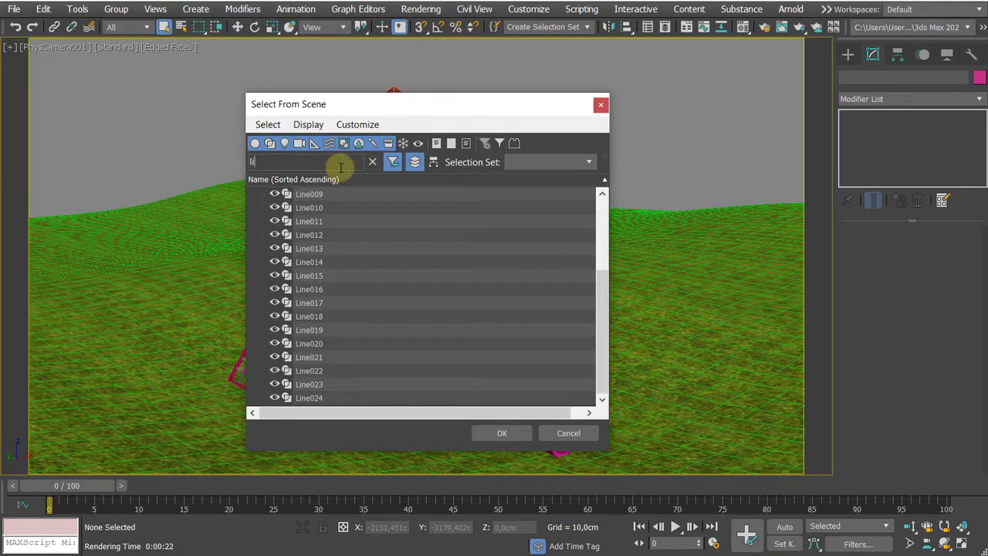
{"action": "type", "text": "ne"}
{"action": "key", "text": "BackSpace"}
{"action": "key", "text": "BackSpace"}
{"action": "key", "text": "BackSpace"}
{"action": "key", "text": "BackSpace"}
{"action": "type", "text": "stairs12"}
{"action": "key", "text": "Return"}
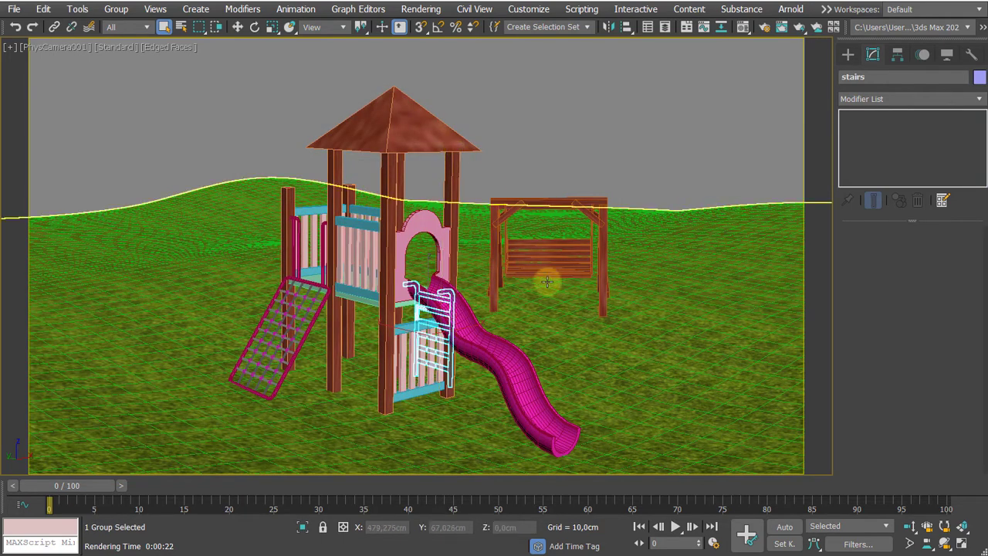
{"action": "key", "text": "alt+q"}
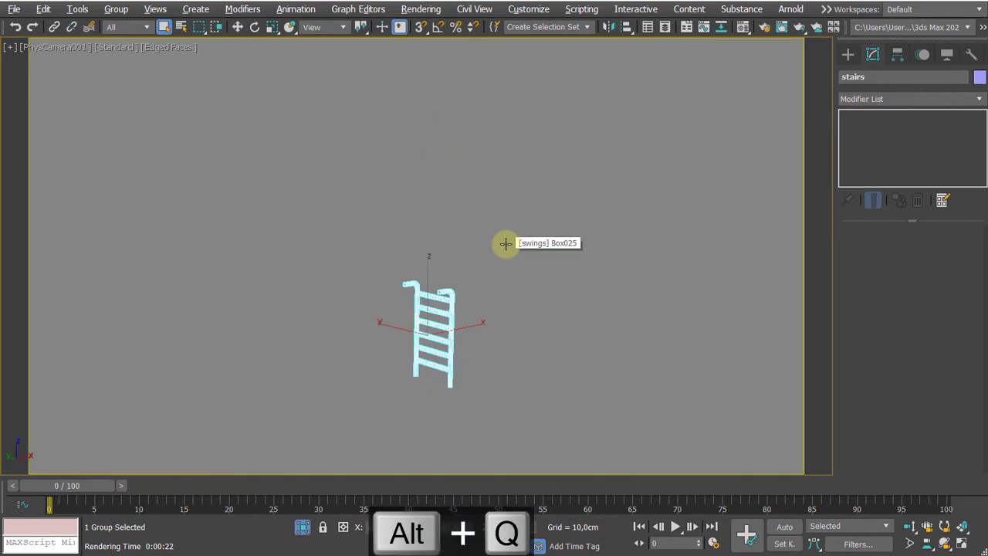
{"action": "left_click", "coordinate": [114, 9]}
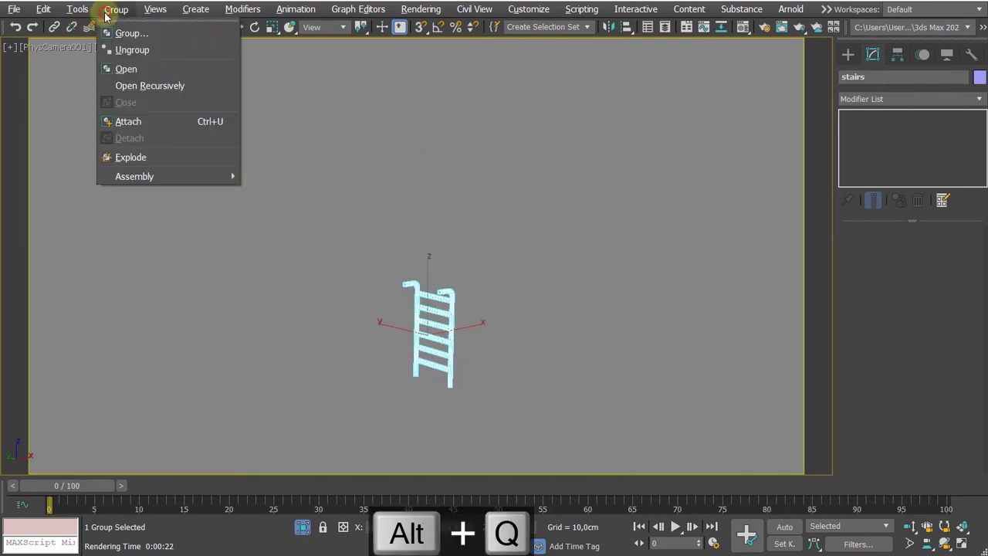
{"action": "left_click", "coordinate": [124, 68]}
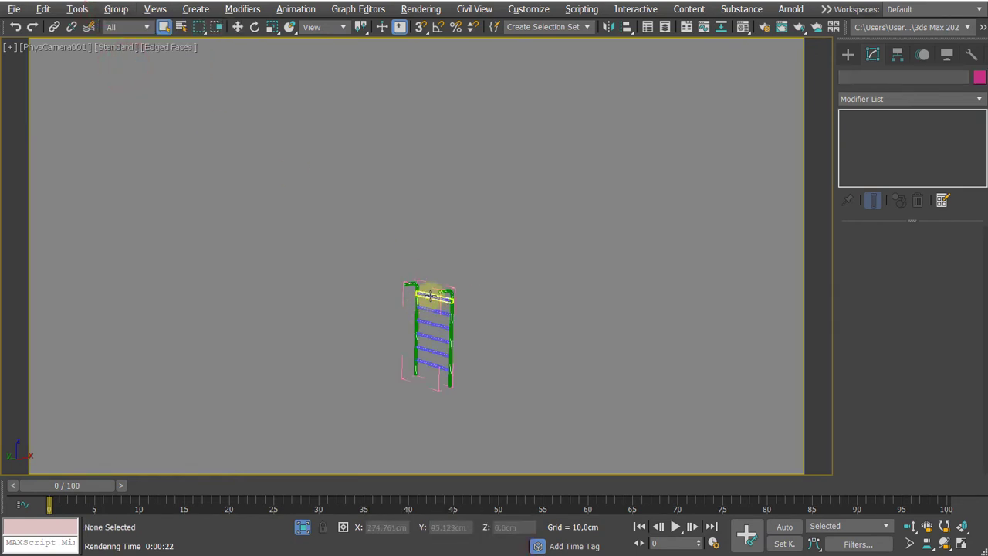
Step: Turn on Generate Mapping Coords for the ladder lines, starting with rail Line017
{"action": "left_click", "coordinate": [430, 295]}
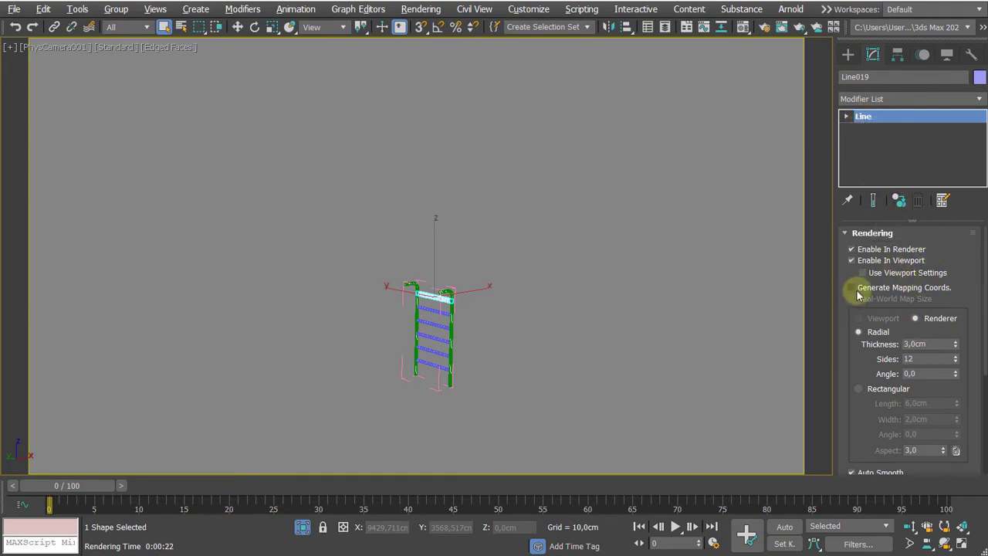
{"action": "left_click", "coordinate": [591, 309]}
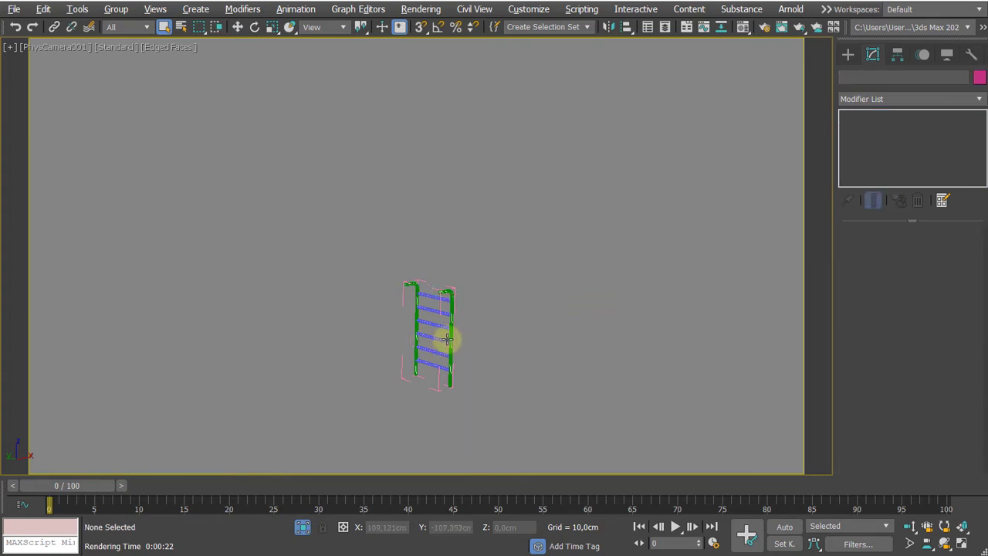
{"action": "left_click", "coordinate": [451, 338]}
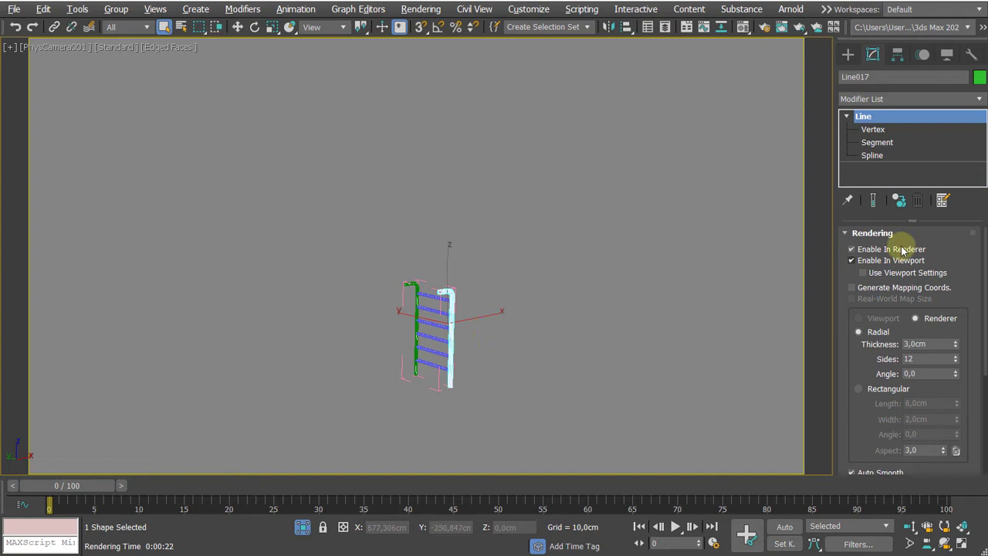
{"action": "left_click", "coordinate": [862, 288]}
{"action": "left_click", "coordinate": [415, 302]}
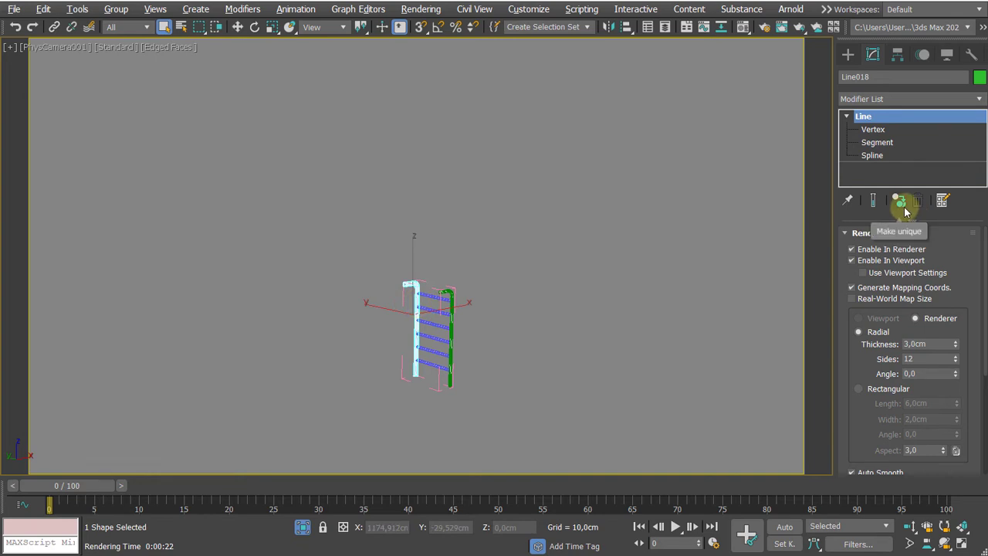
{"action": "left_click", "coordinate": [431, 369]}
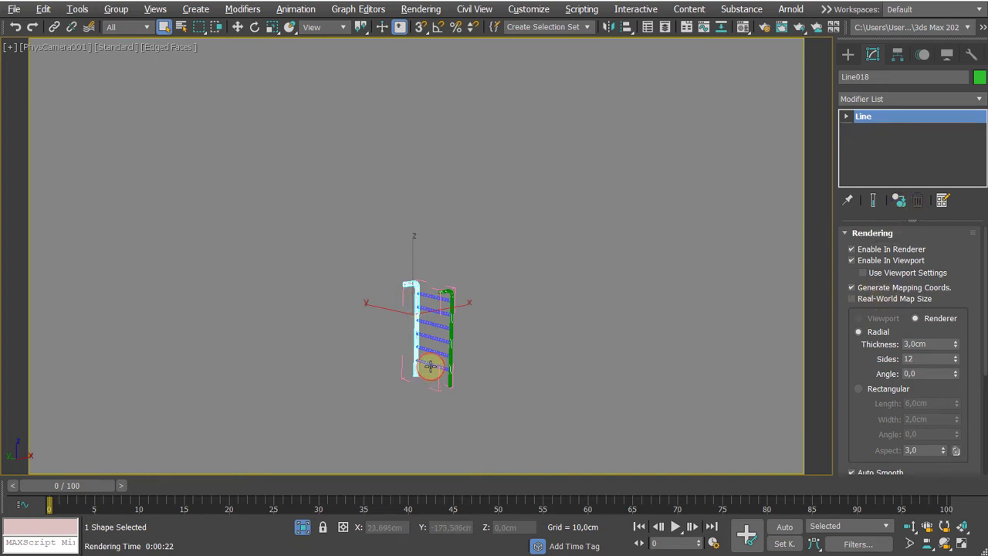
{"action": "left_click", "coordinate": [623, 378]}
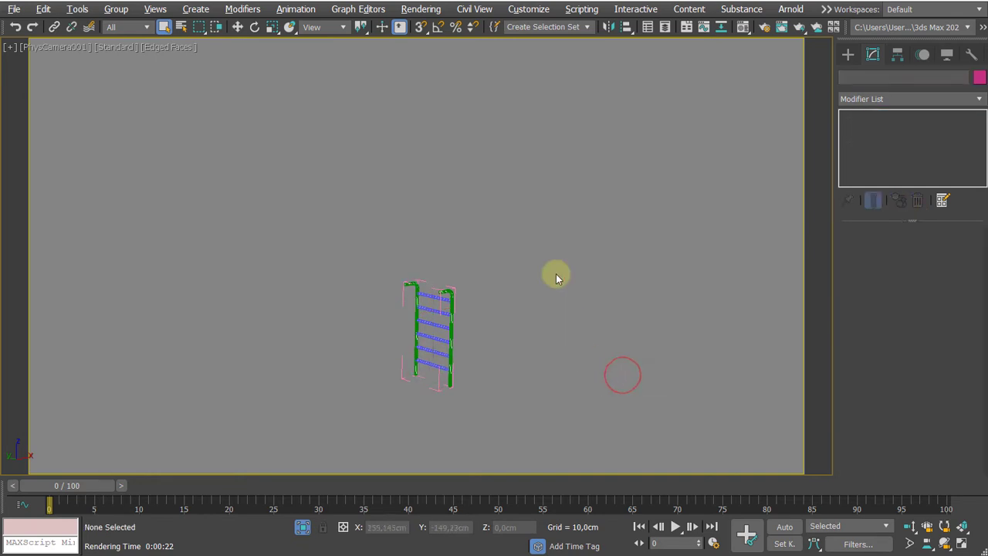
{"action": "left_click", "coordinate": [427, 295]}
Step: Close the stairs group and end isolation to show the whole playground
{"action": "left_click", "coordinate": [116, 9]}
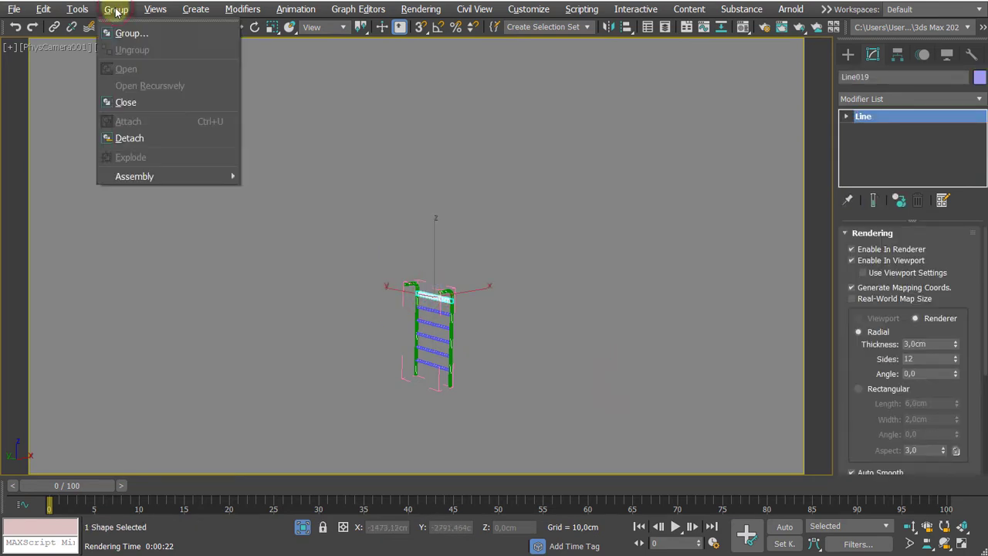
{"action": "left_click", "coordinate": [139, 102]}
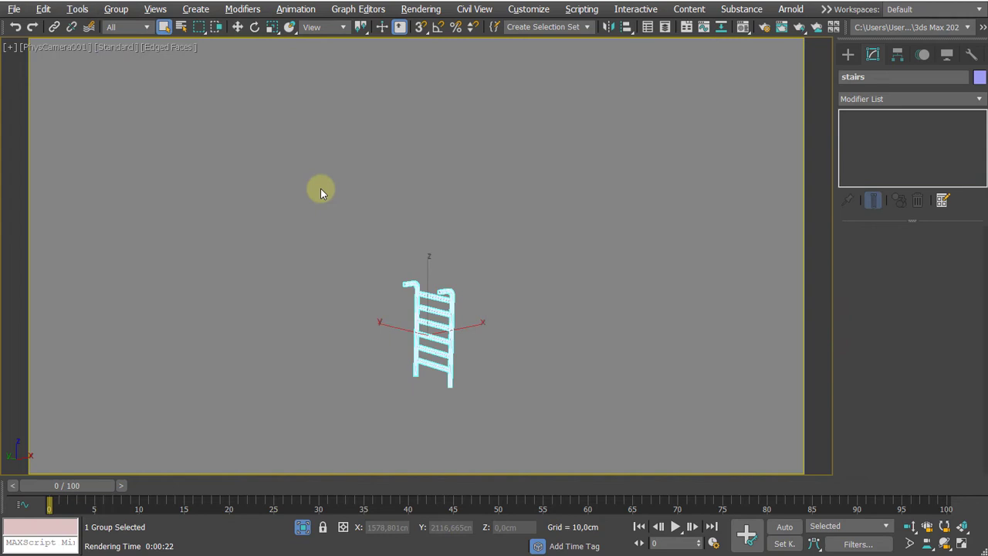
{"action": "left_click", "coordinate": [302, 526]}
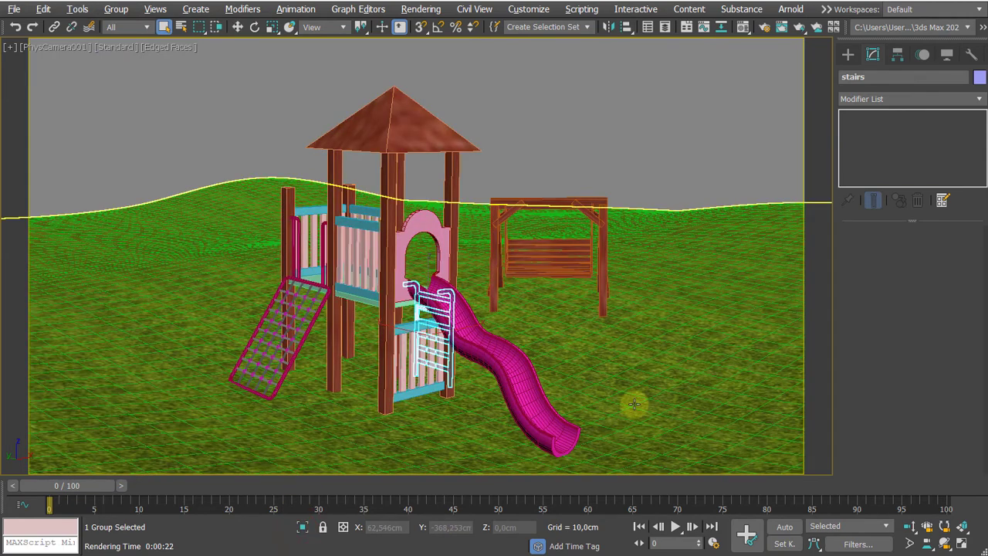
Step: Re-render the camera view and stop it at the Missing Map Coordinates warning
{"action": "key", "text": "F9"}
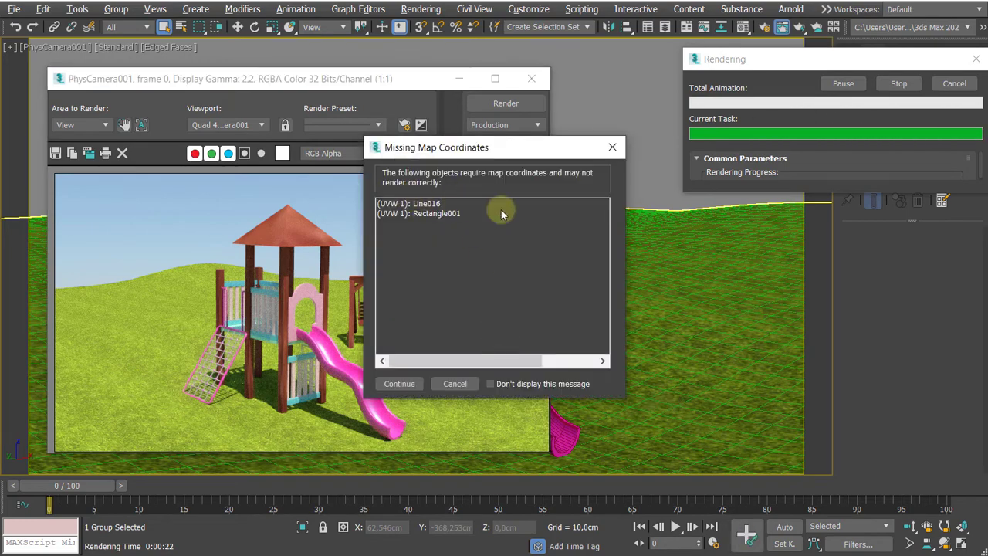
{"action": "left_click", "coordinate": [455, 385]}
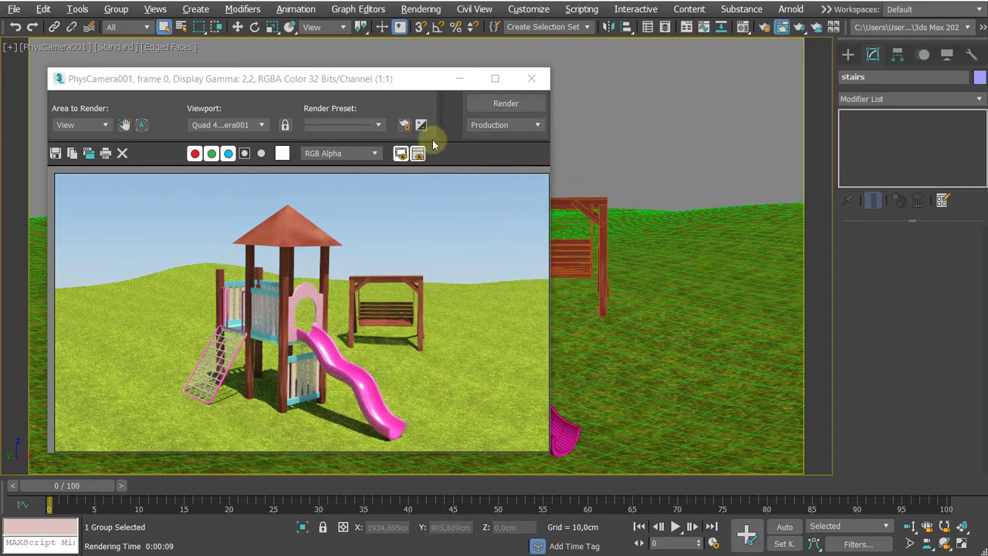
{"action": "left_click", "coordinate": [179, 27]}
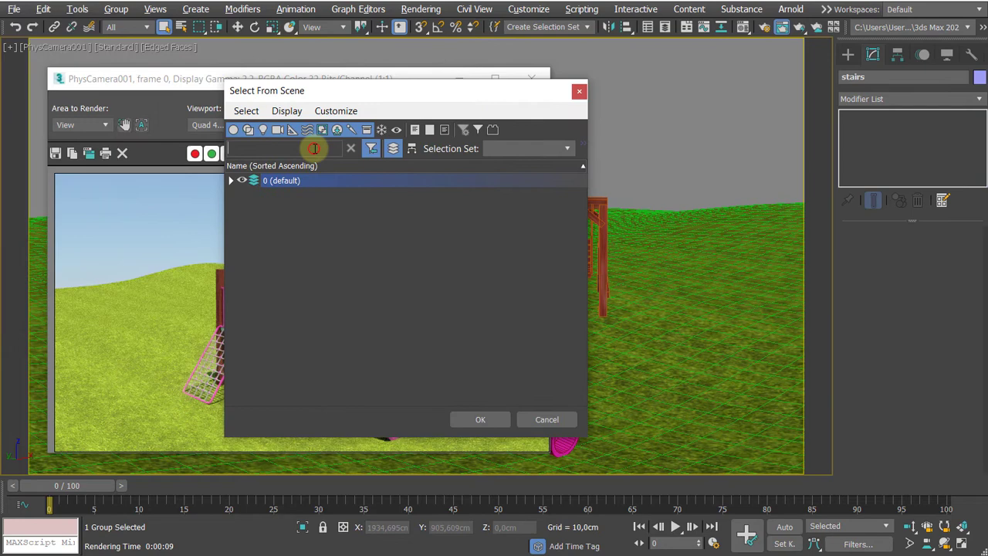
Step: Select the slide object Line016 by name and close the rendered frame window
{"action": "type", "text": "l"}
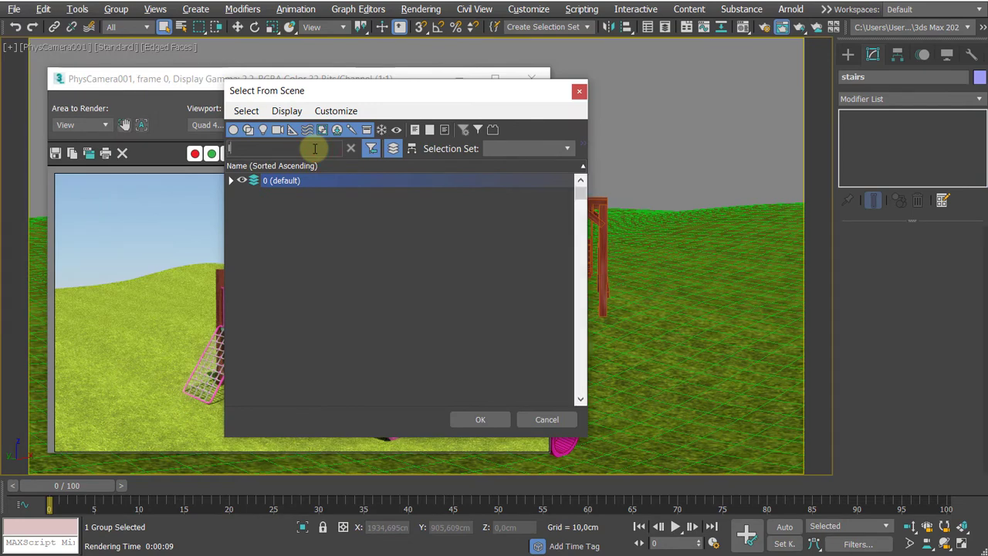
{"action": "type", "text": "ine016"}
{"action": "key", "text": "Return"}
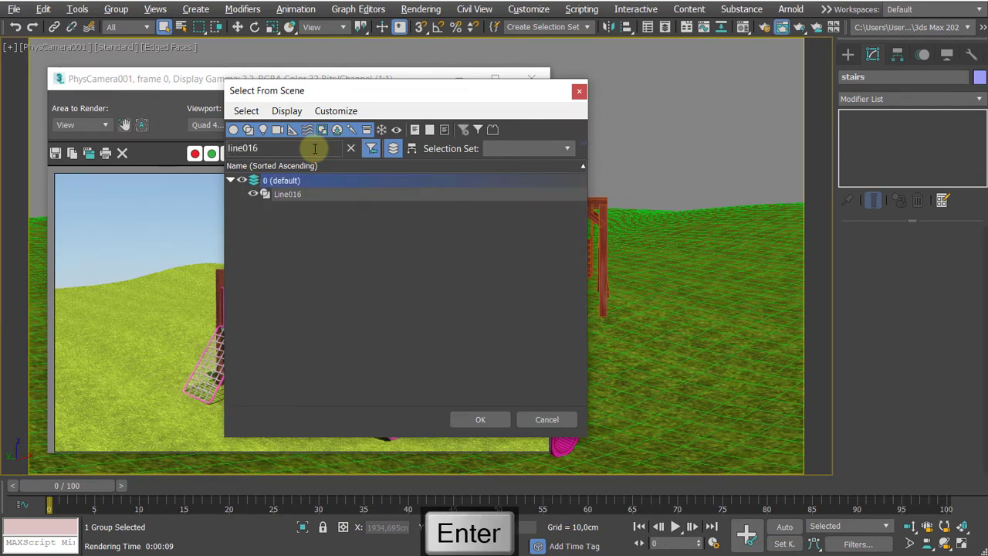
{"action": "left_click", "coordinate": [531, 78]}
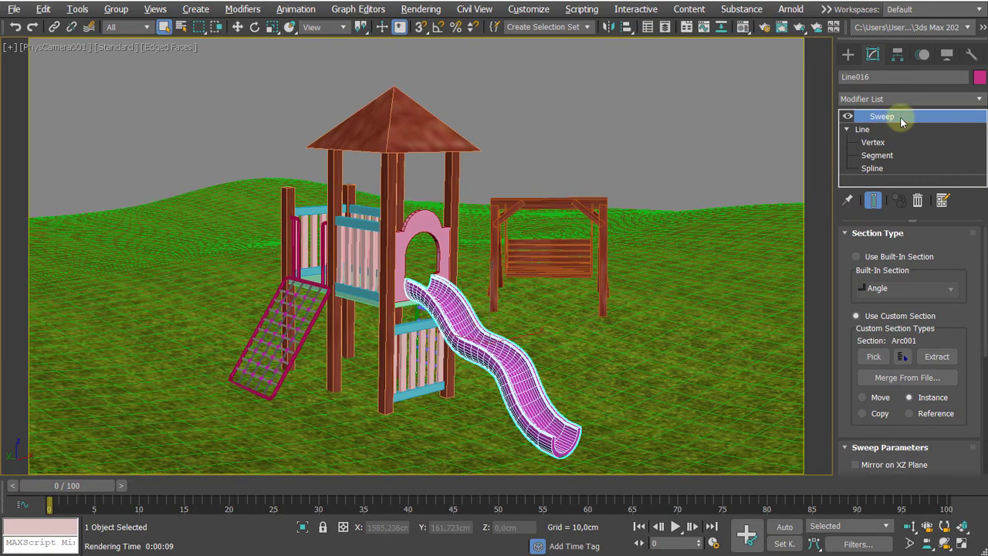
Step: Tick Gen. Mapping Coords. in Line016's Sweep rollout, then deselect the slide
{"action": "left_click_drag", "start_coordinate": [950, 247], "coordinate": [952, 134]}
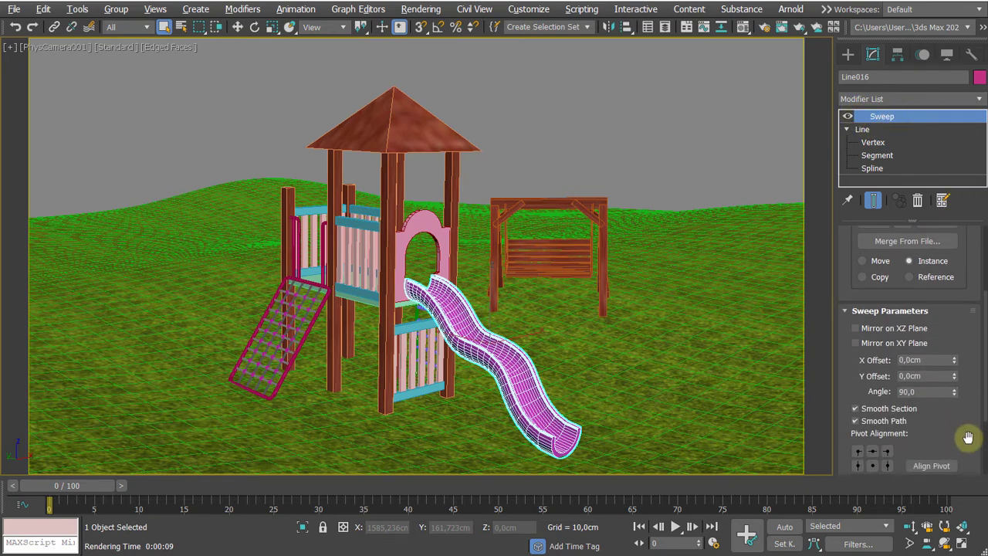
{"action": "left_click_drag", "start_coordinate": [967, 437], "coordinate": [977, 283]}
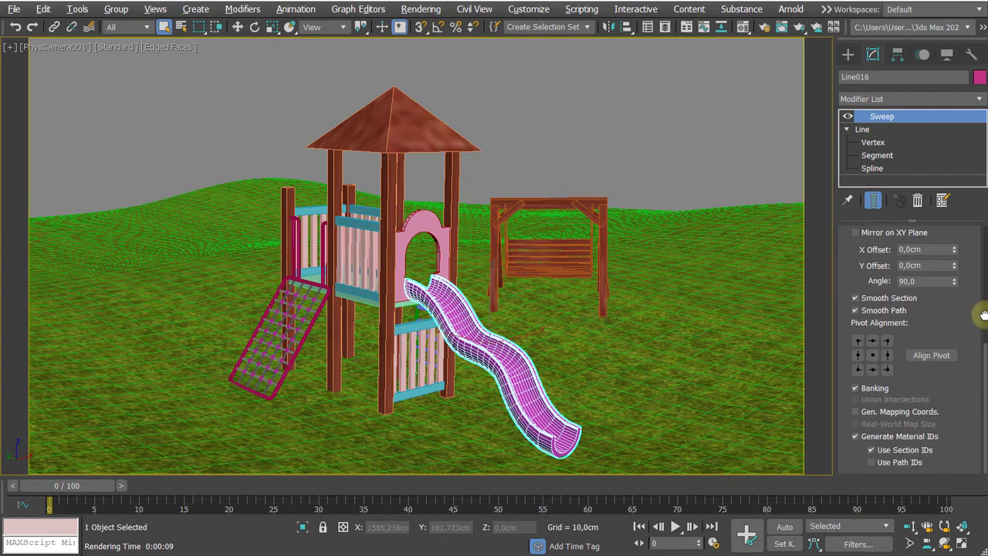
{"action": "left_click", "coordinate": [855, 411]}
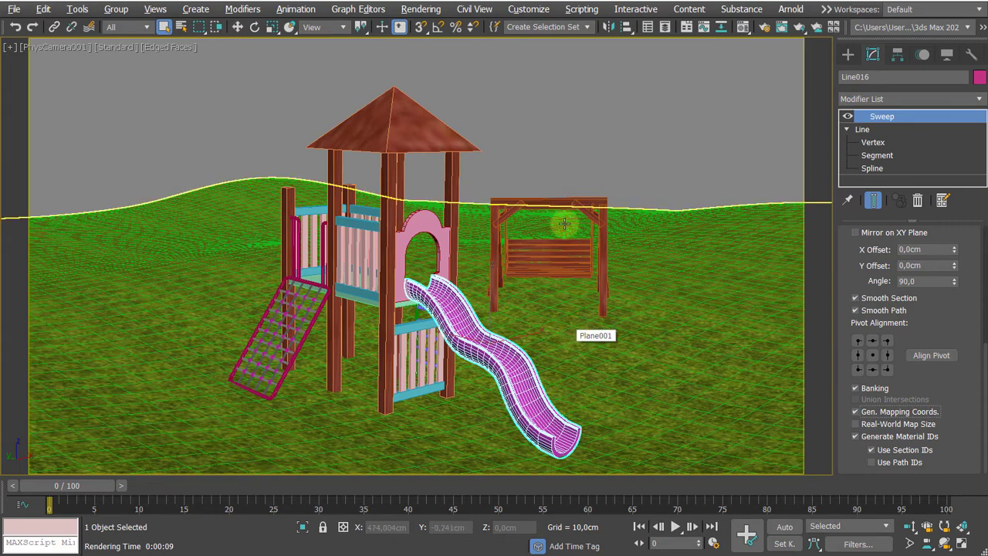
{"action": "left_click", "coordinate": [592, 150]}
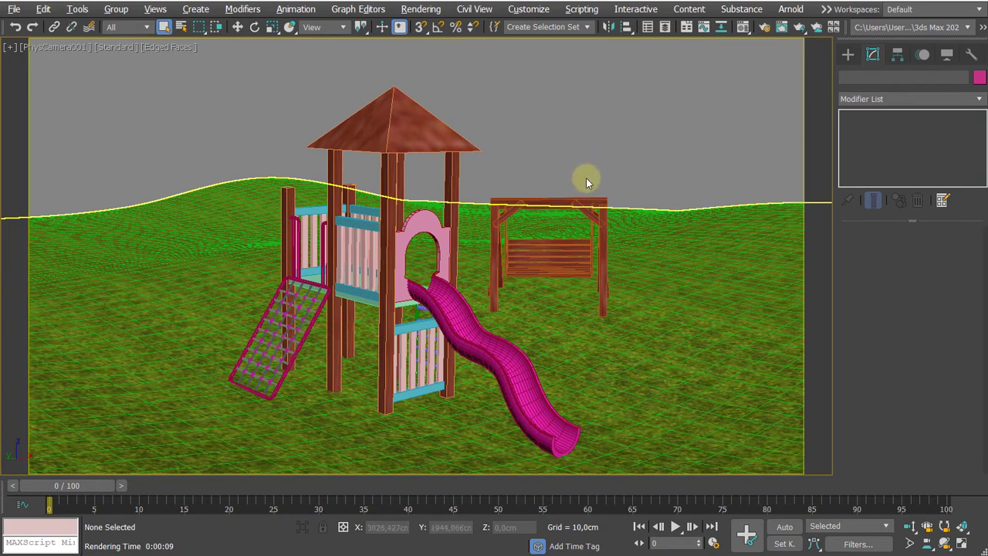
Step: Re-render the camera view, cancelling at the warning that now flags only Rectangle001
{"action": "key", "text": "F9"}
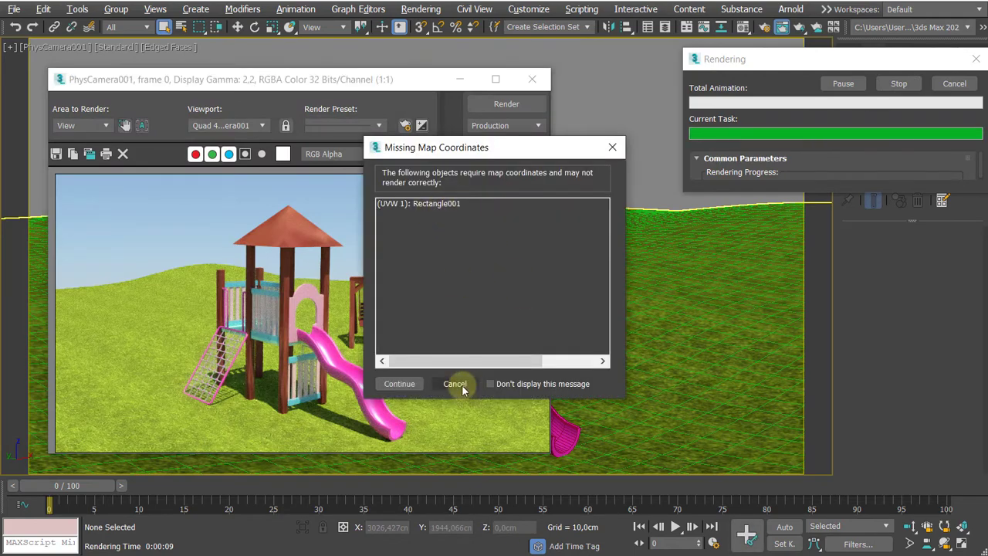
{"action": "left_click", "coordinate": [468, 383]}
{"action": "left_click", "coordinate": [533, 80]}
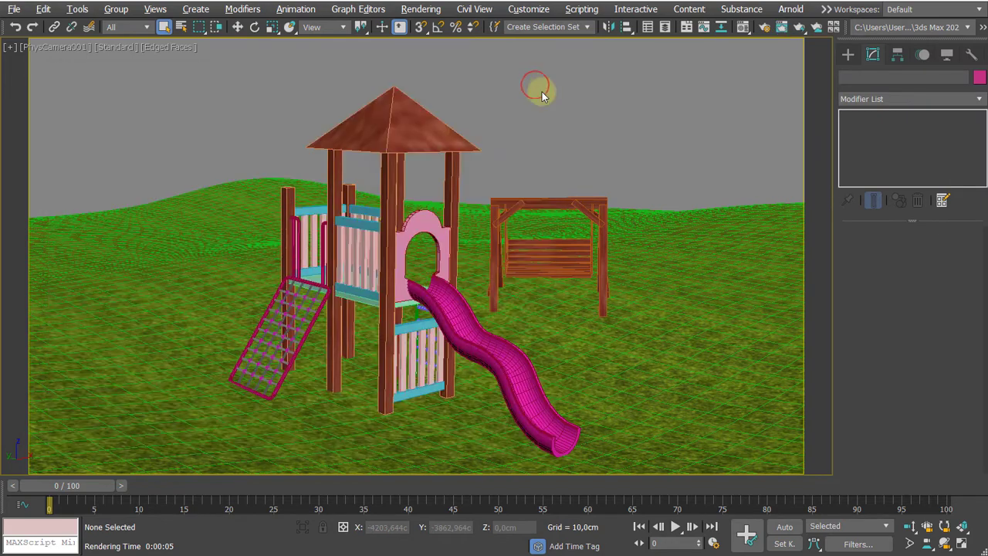
Step: Select Rectangle001 from the scene object list and isolate its climb group
{"action": "left_click", "coordinate": [181, 27]}
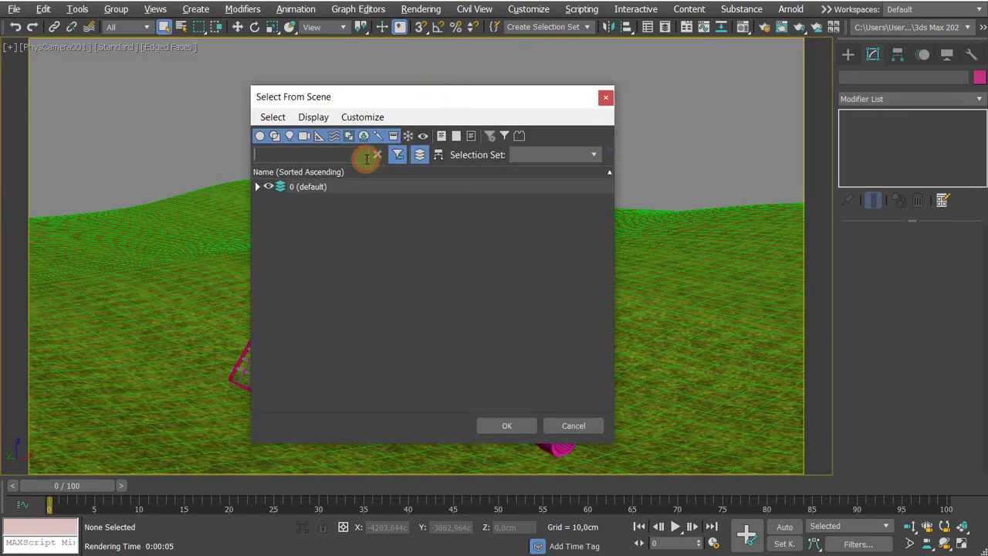
{"action": "type", "text": "recta"}
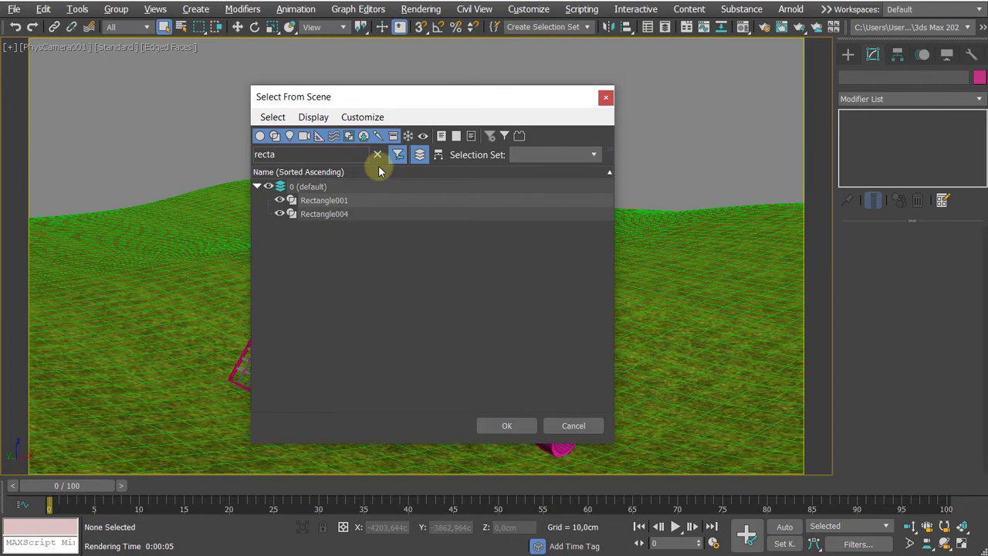
{"action": "left_click", "coordinate": [312, 206]}
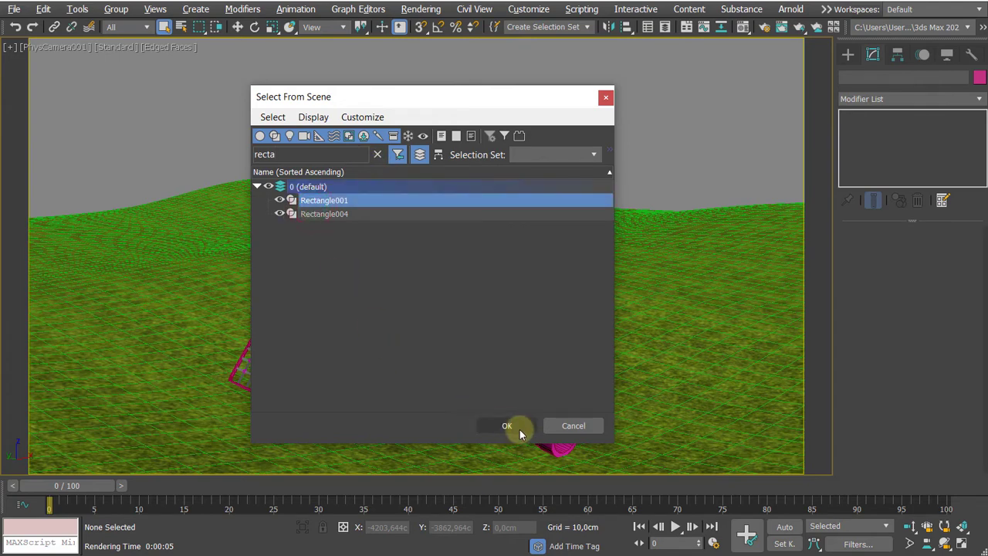
{"action": "left_click", "coordinate": [506, 426]}
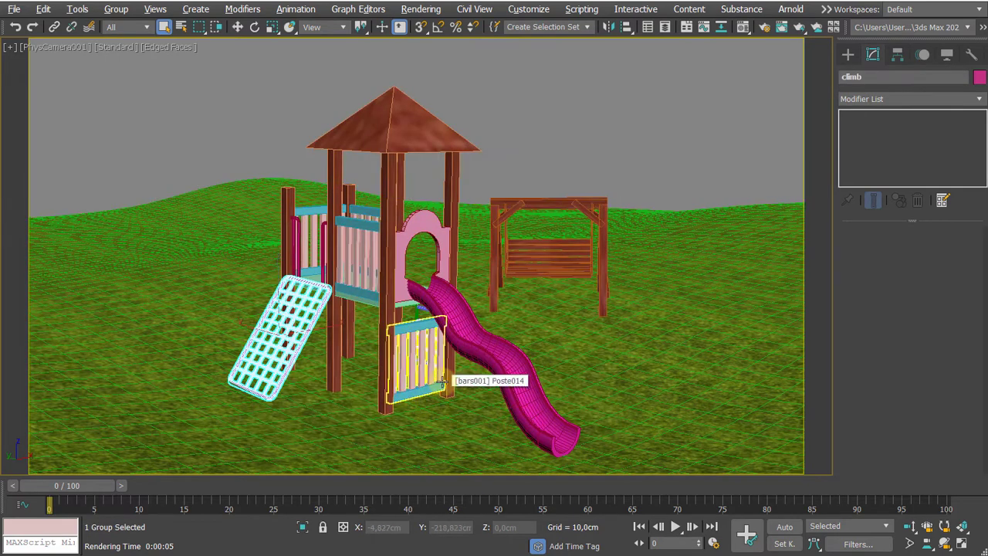
{"action": "key", "text": "alt+q"}
Step: Open the climb group to reach the climbing net, then close the group again
{"action": "left_click", "coordinate": [25, 95]}
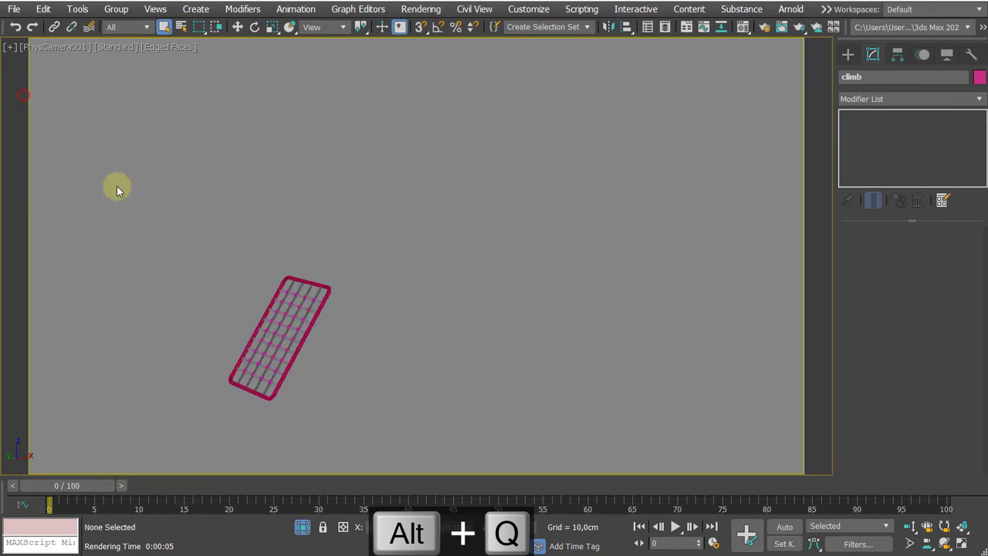
{"action": "left_click", "coordinate": [316, 325]}
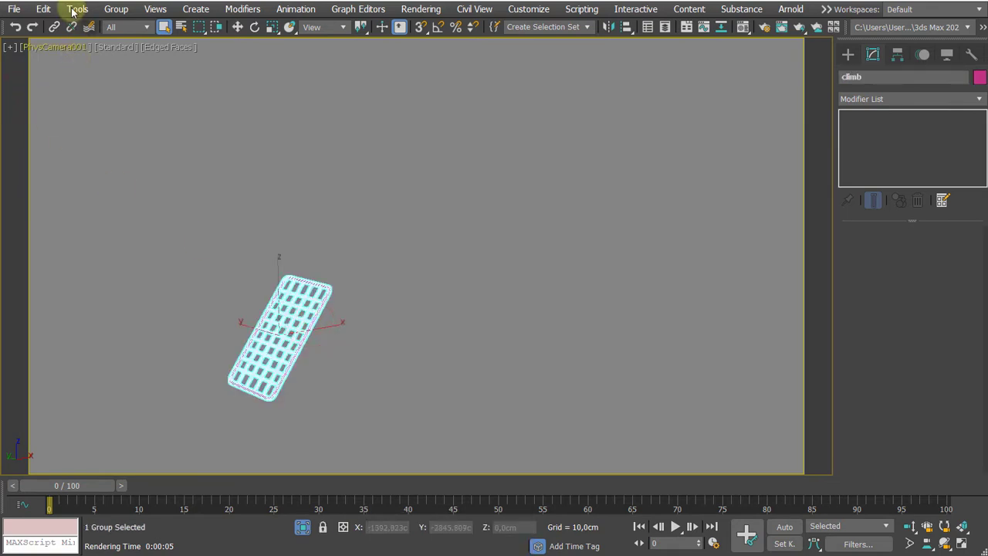
{"action": "left_click", "coordinate": [116, 9]}
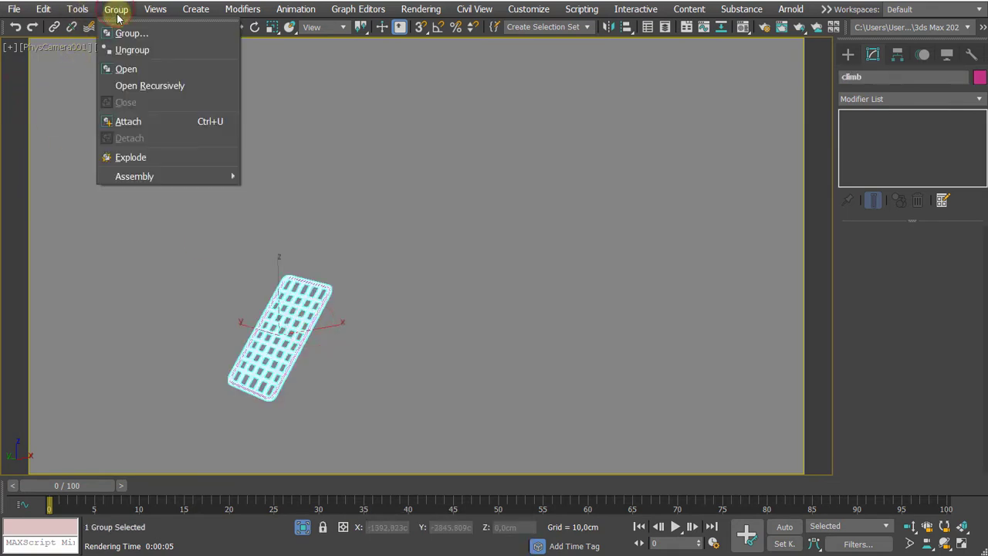
{"action": "left_click", "coordinate": [138, 65]}
{"action": "left_click", "coordinate": [310, 327]}
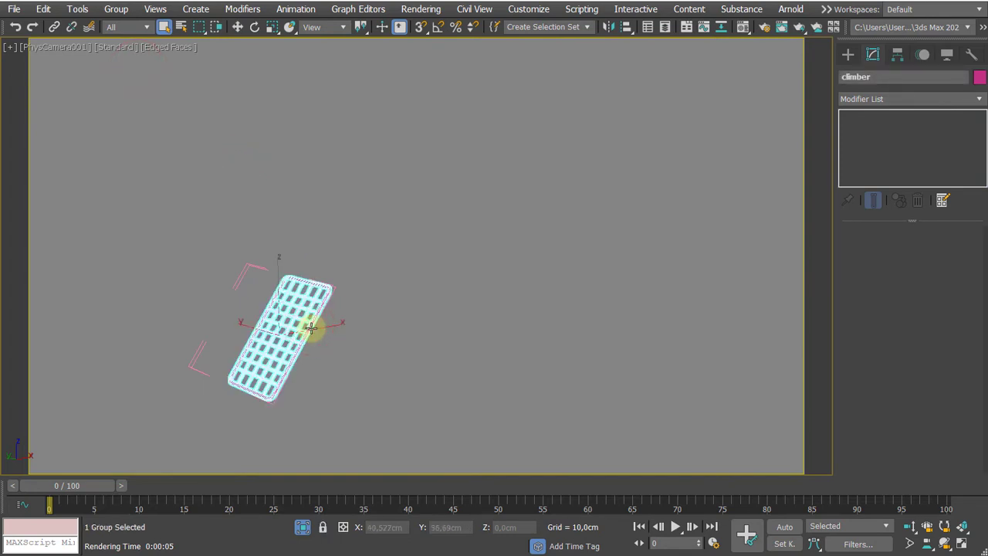
{"action": "left_click", "coordinate": [113, 9]}
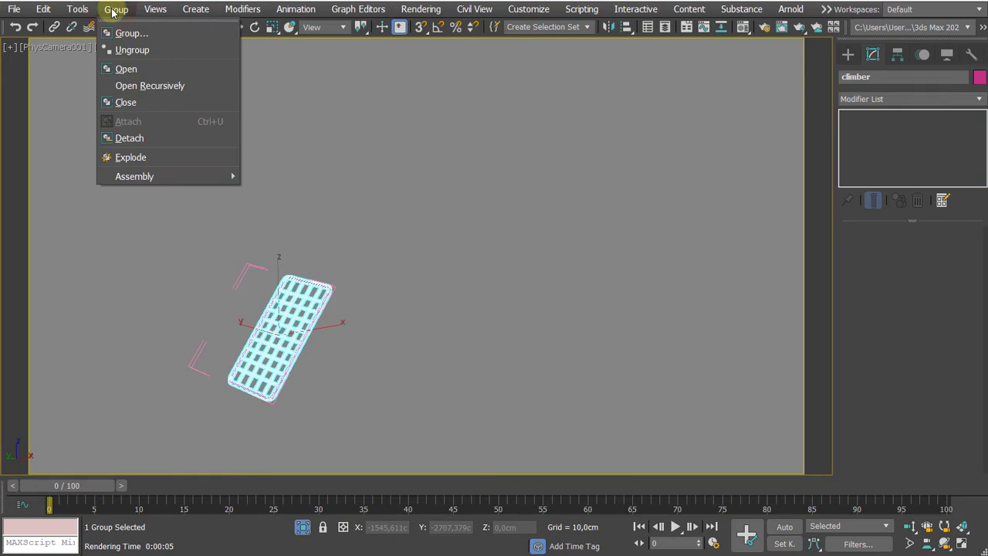
{"action": "key", "text": "Escape"}
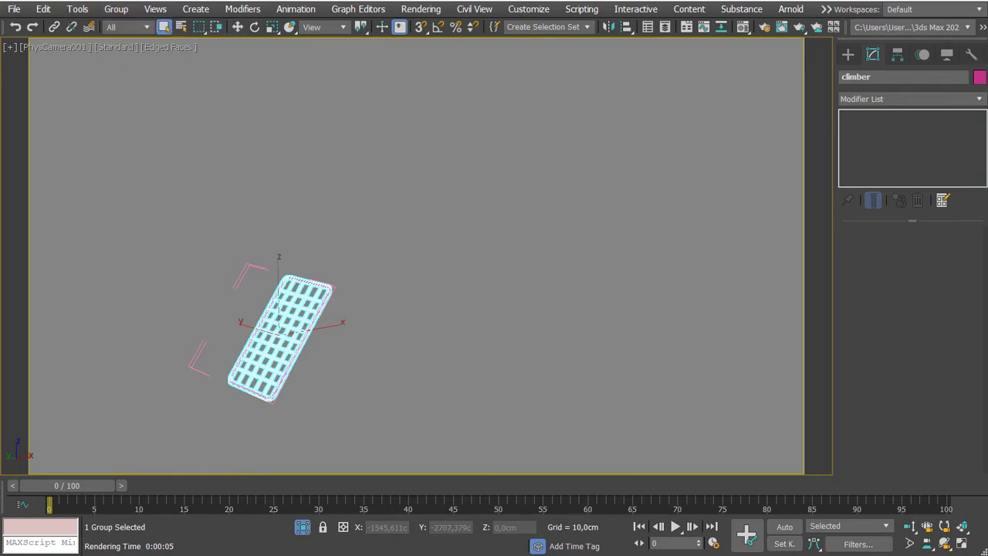
{"action": "left_click", "coordinate": [445, 279]}
{"action": "left_click", "coordinate": [306, 337]}
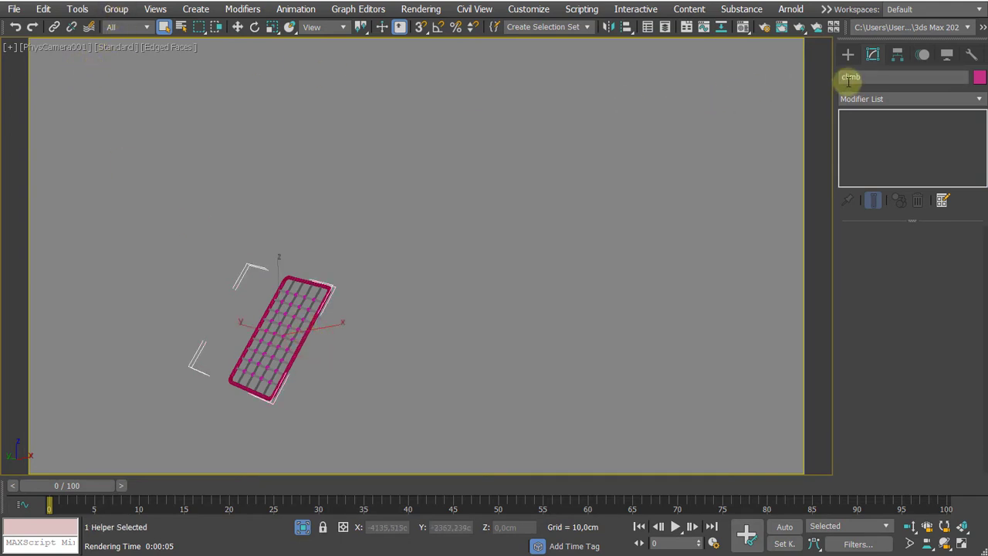
{"action": "left_click", "coordinate": [115, 9]}
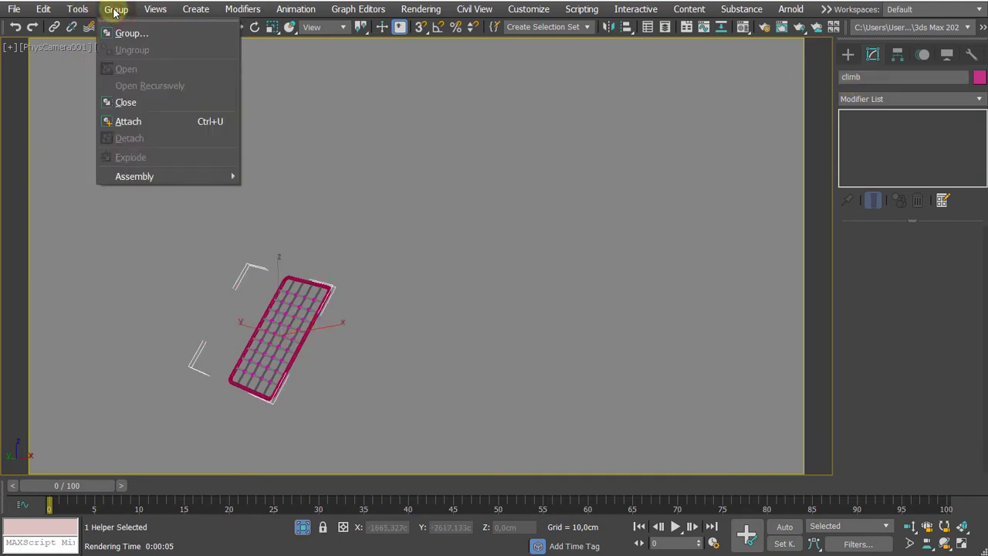
{"action": "left_click", "coordinate": [116, 103]}
Step: Explode the climb group into separate objects
{"action": "left_click", "coordinate": [269, 198]}
{"action": "left_click", "coordinate": [335, 303]}
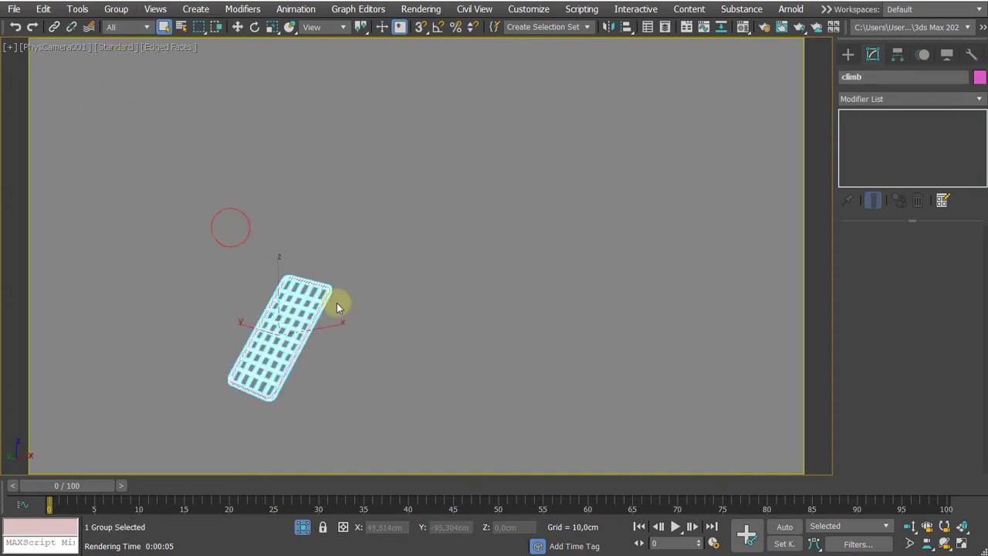
{"action": "left_click", "coordinate": [116, 9]}
{"action": "left_click", "coordinate": [149, 158]}
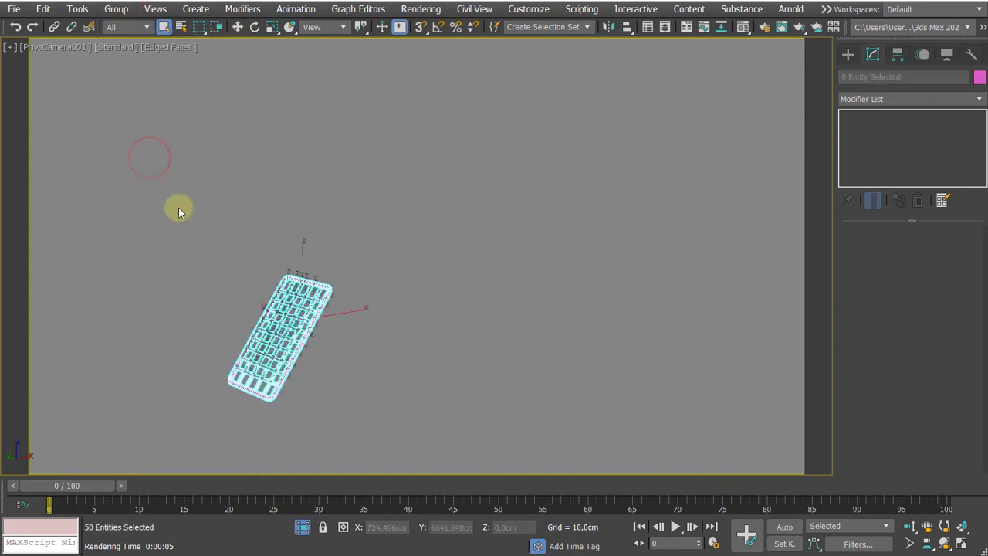
Step: Select all the climbing frame parts, including the Rectangle001 frame and the net
{"action": "left_click", "coordinate": [178, 209]}
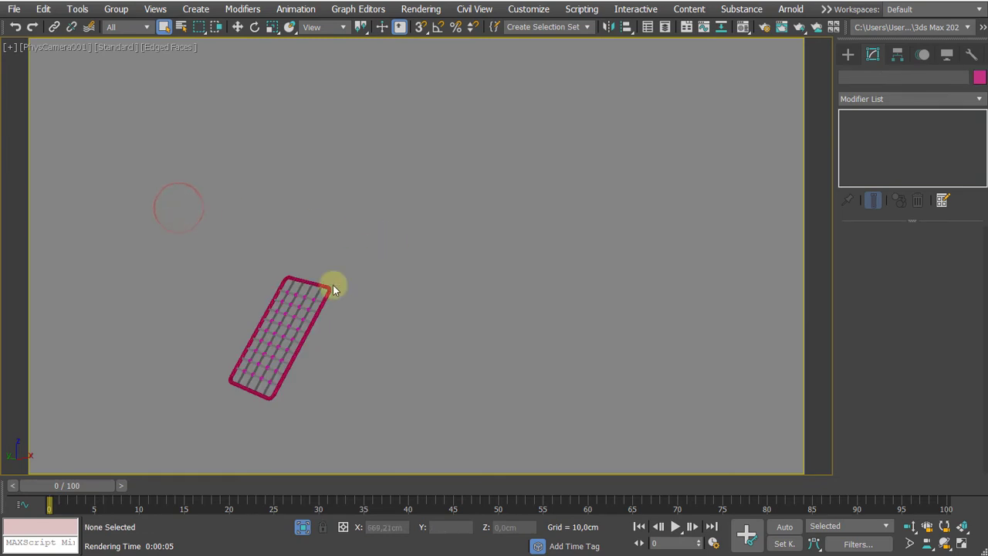
{"action": "left_click", "coordinate": [303, 347]}
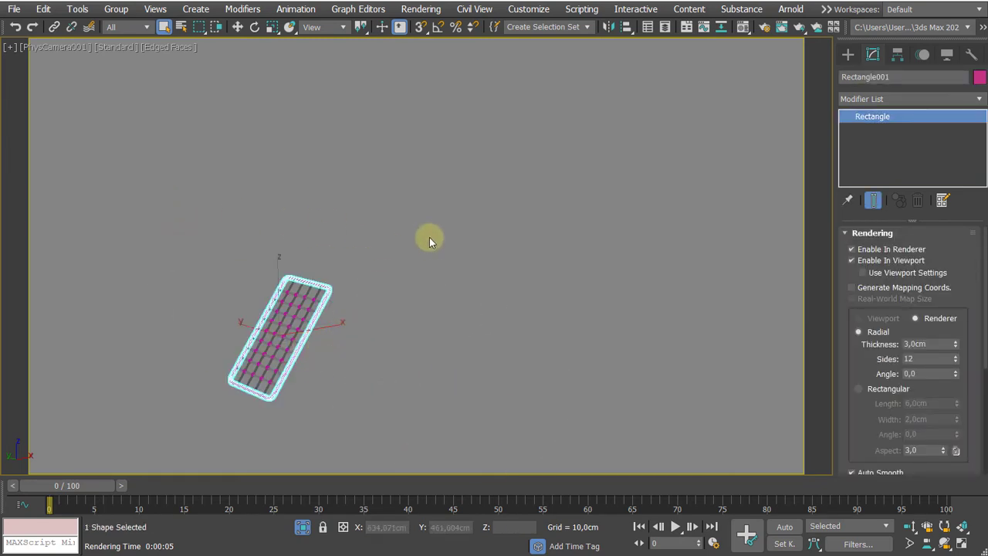
{"action": "left_click_drag", "start_coordinate": [429, 241], "coordinate": [139, 422]}
{"action": "left_click", "coordinate": [431, 265]}
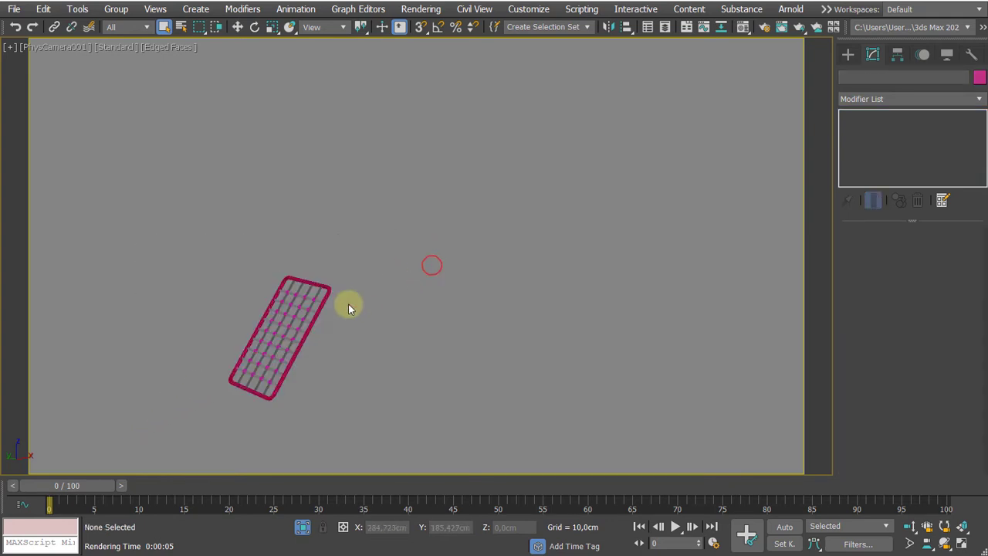
{"action": "left_click", "coordinate": [316, 320]}
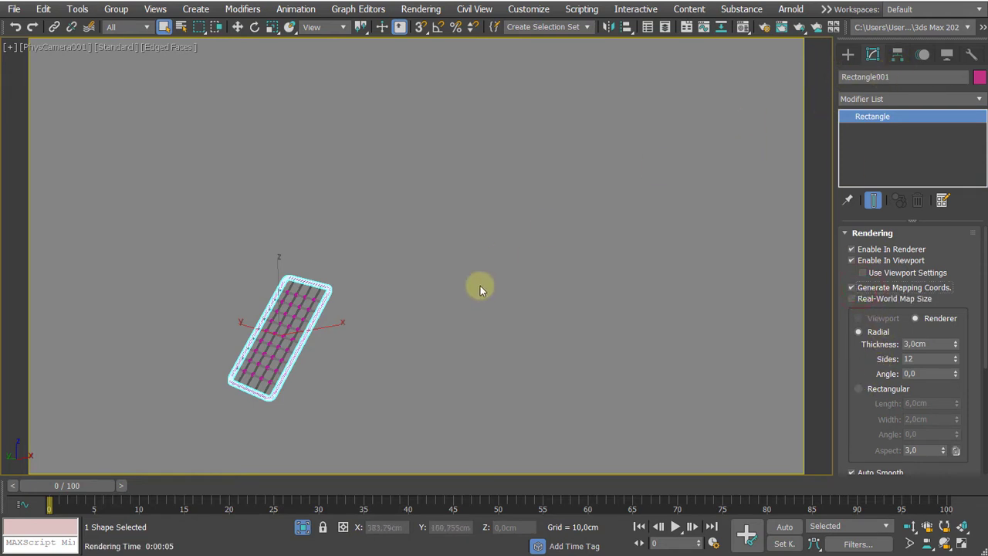
{"action": "left_click_drag", "start_coordinate": [409, 446], "coordinate": [408, 444]}
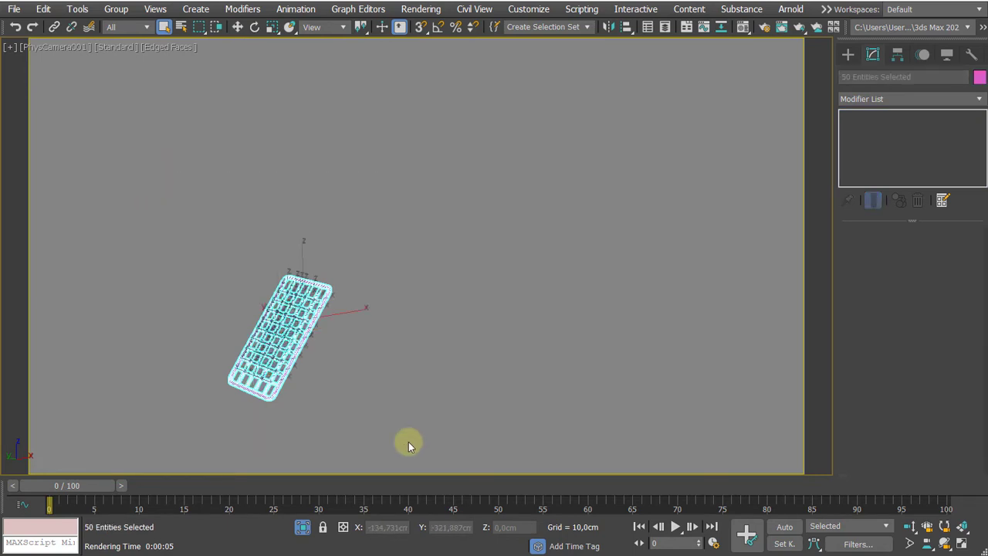
Step: Group the selected climbing frame parts under the name 'Climber'
{"action": "left_click", "coordinate": [116, 9]}
{"action": "left_click", "coordinate": [126, 33]}
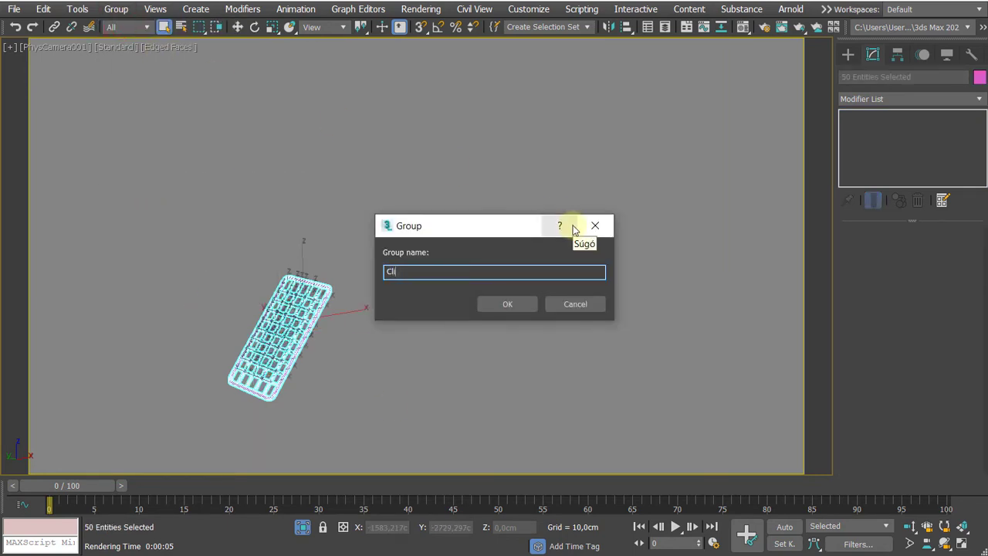
{"action": "key", "text": "Return"}
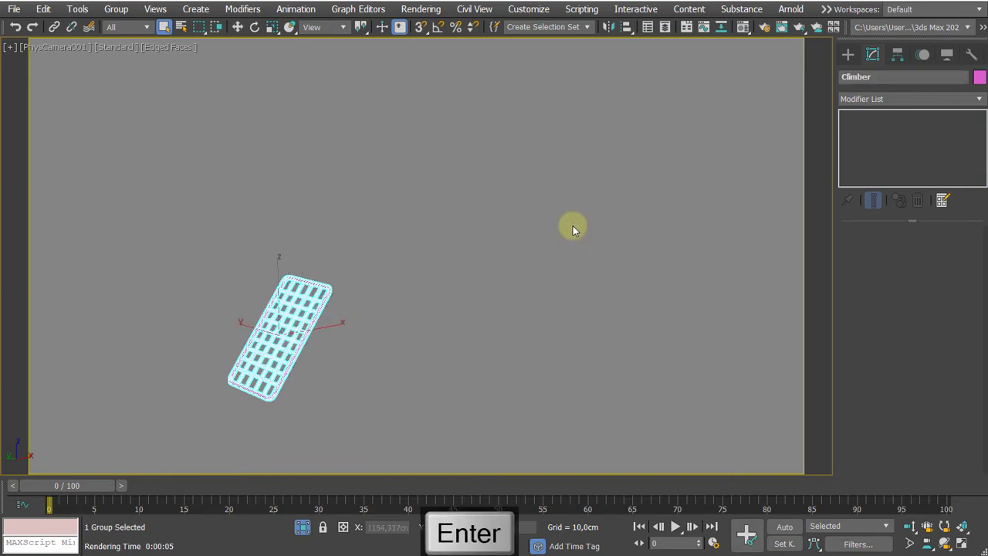
Step: End isolation, clear the selection and render the full playground camera view
{"action": "left_click", "coordinate": [302, 526]}
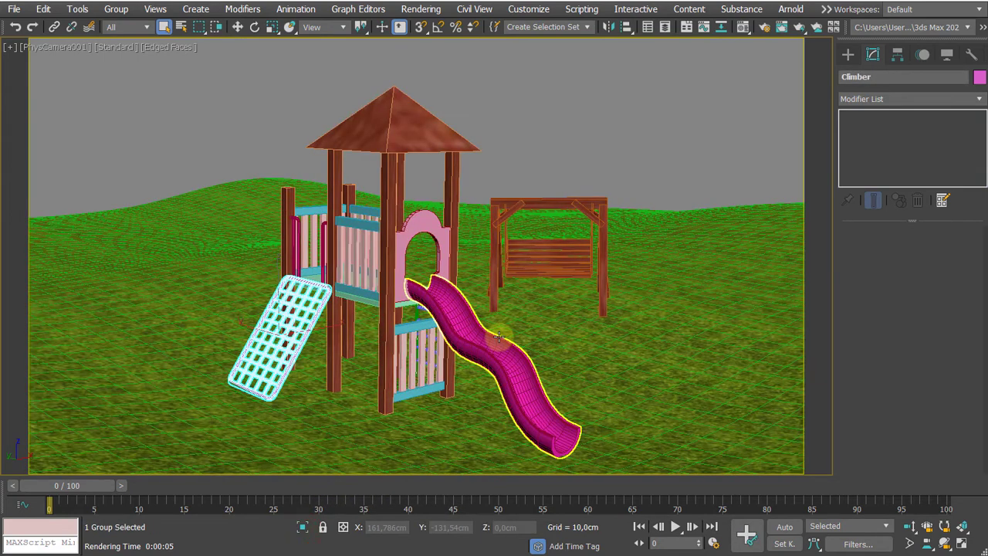
{"action": "left_click", "coordinate": [561, 112]}
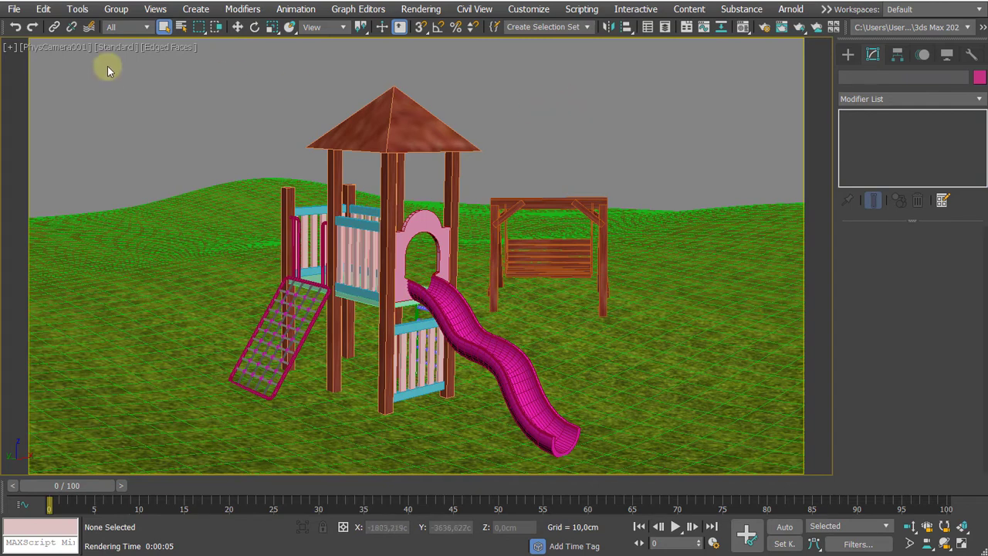
{"action": "key", "text": "F9"}
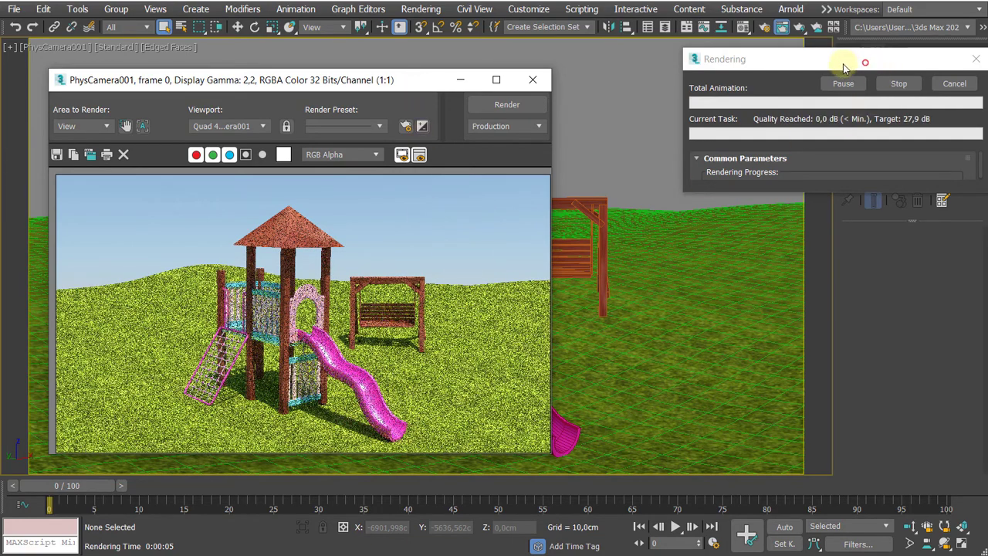
Step: Move the Rendering progress dialog aside and cancel the render after about 8 seconds
{"action": "left_click_drag", "start_coordinate": [843, 68], "coordinate": [669, 105]}
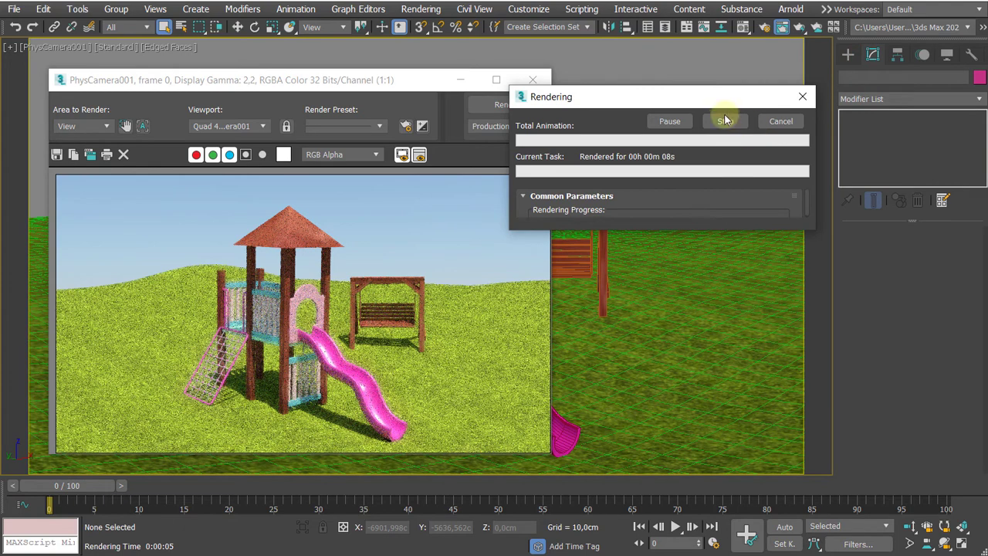
{"action": "left_click", "coordinate": [778, 121]}
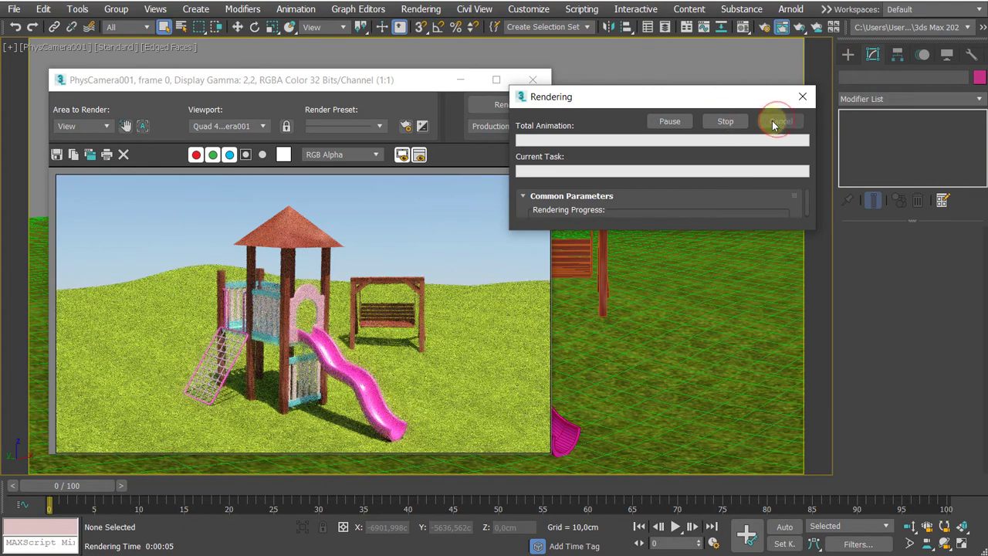
Step: Select the roof pyramid, frame it in Perspective view and orbit to look down on it
{"action": "left_click", "coordinate": [534, 80]}
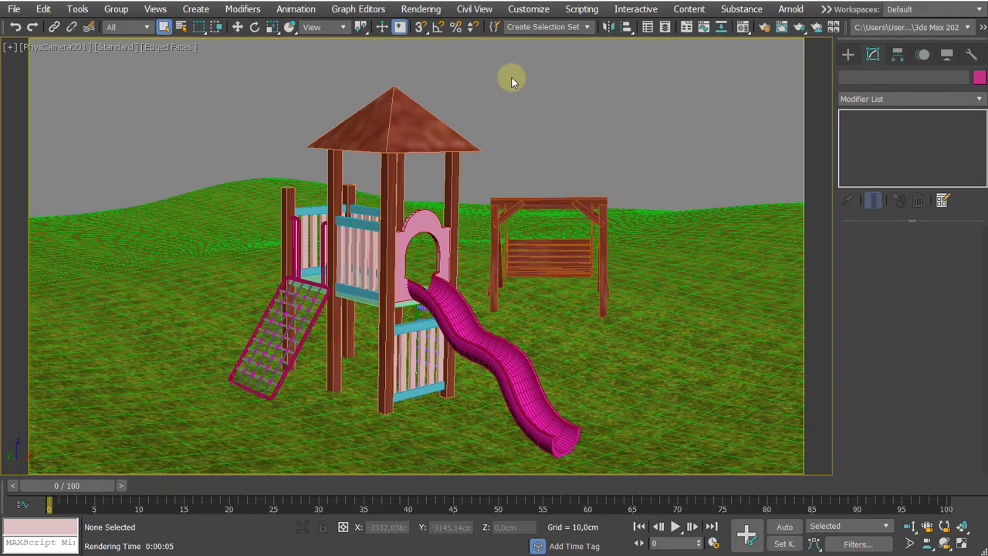
{"action": "left_click", "coordinate": [421, 113]}
{"action": "key", "text": "p"}
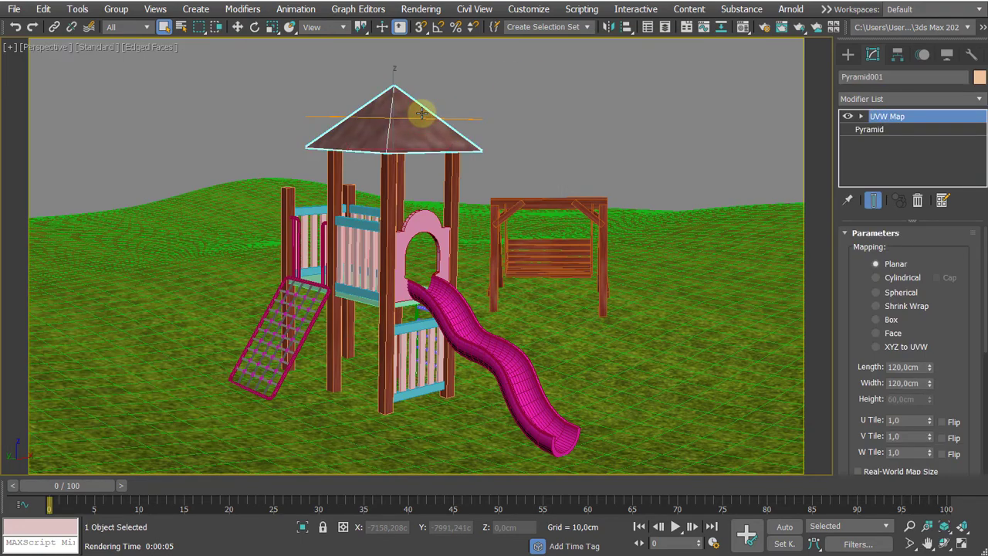
{"action": "key", "text": "z"}
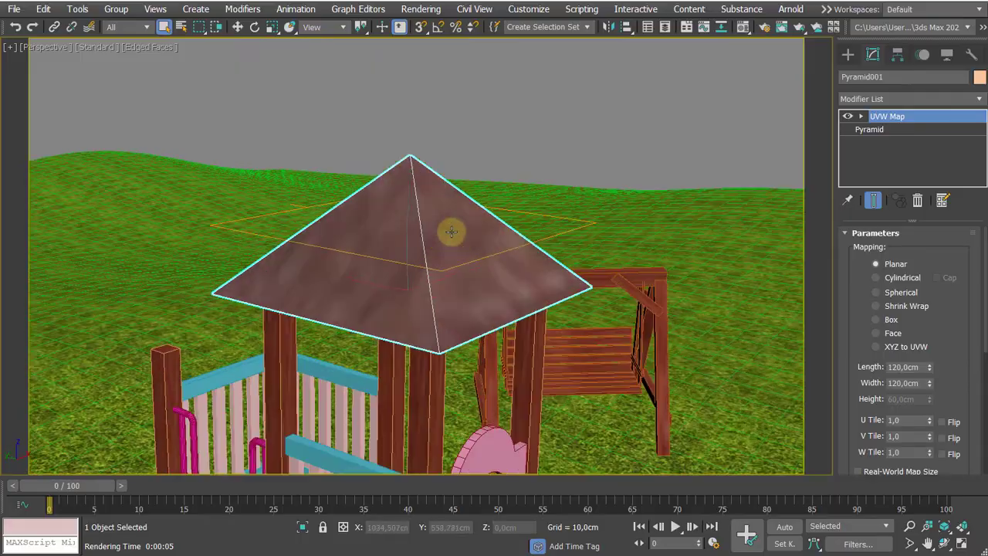
{"action": "middle_click_drag", "start_coordinate": [399, 240], "coordinate": [467, 236], "text": "alt"}
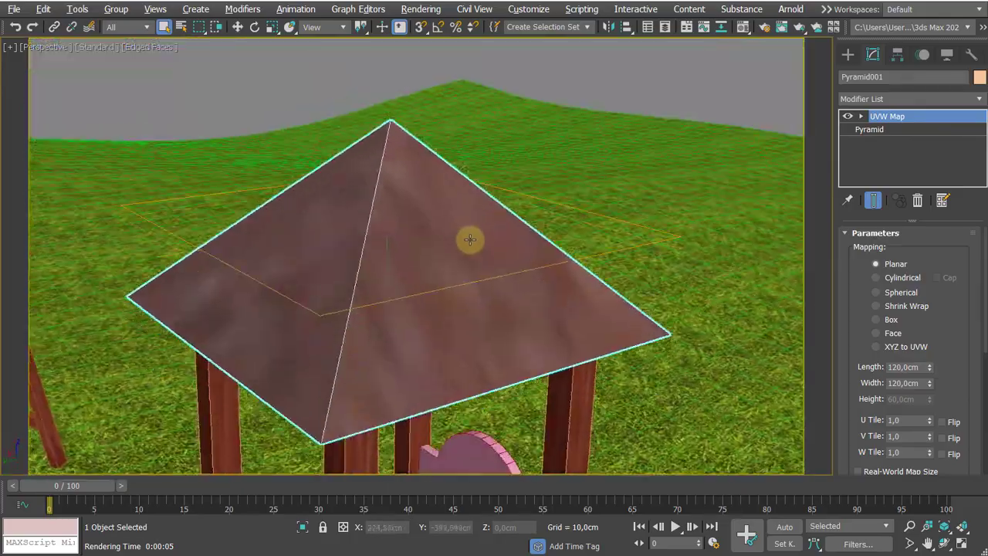
{"action": "scroll", "coordinate": [463, 192], "scroll_direction": "down", "scroll_amount": 3}
{"action": "mouse_move", "coordinate": [463, 192]}
{"action": "middle_mouse_down", "text": "alt"}
{"action": "mouse_move", "coordinate": [480, 157]}
{"action": "mouse_move", "coordinate": [536, 169]}
{"action": "mouse_move", "coordinate": [421, 216]}
{"action": "mouse_move", "coordinate": [456, 233]}
{"action": "mouse_move", "coordinate": [489, 229]}
{"action": "mouse_move", "coordinate": [479, 225]}
{"action": "mouse_move", "coordinate": [474, 269]}
{"action": "mouse_move", "coordinate": [461, 270]}
{"action": "middle_mouse_up", "text": "alt"}
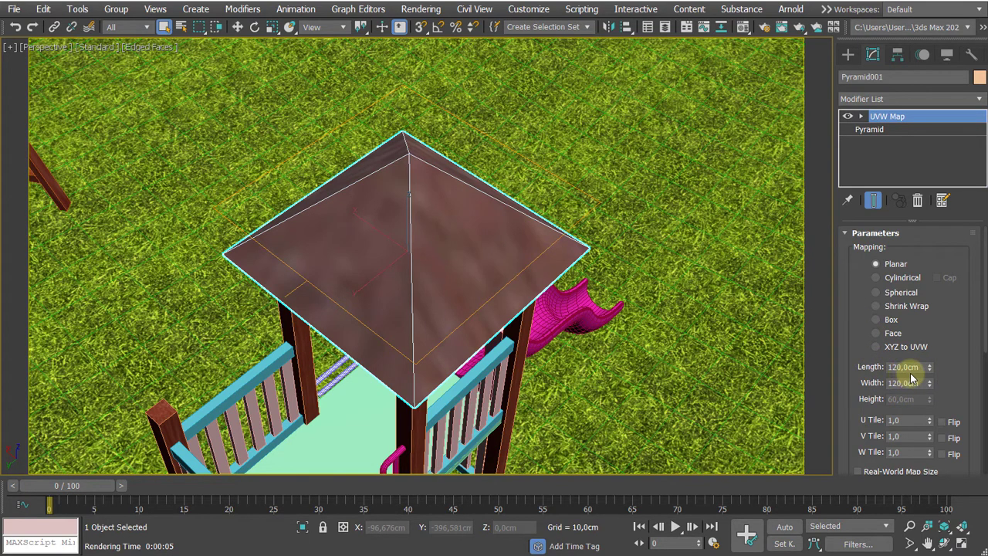
Step: Try scaling and rotating the roof's UVW Map gizmo, undoing the rotation and the rescale
{"action": "left_click", "coordinate": [860, 117]}
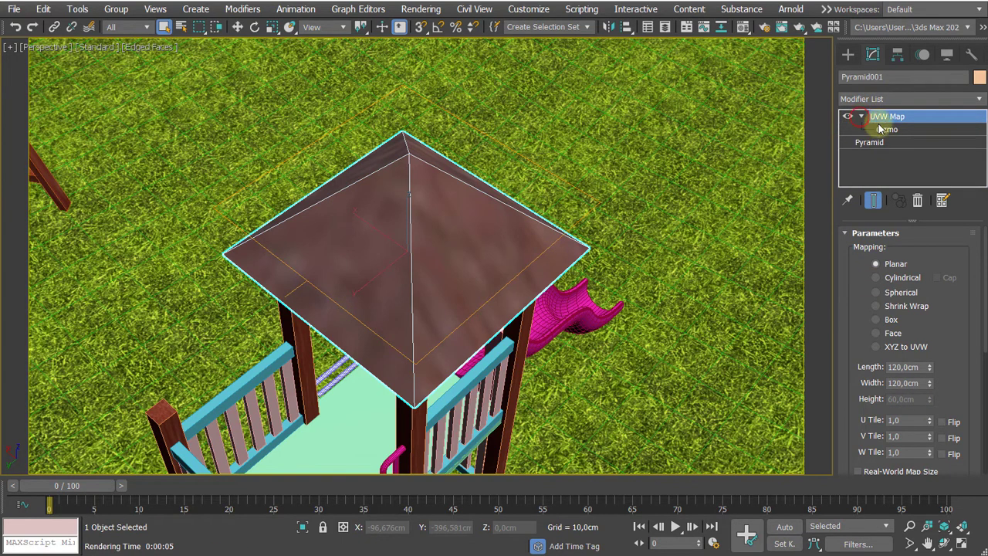
{"action": "left_click", "coordinate": [883, 129]}
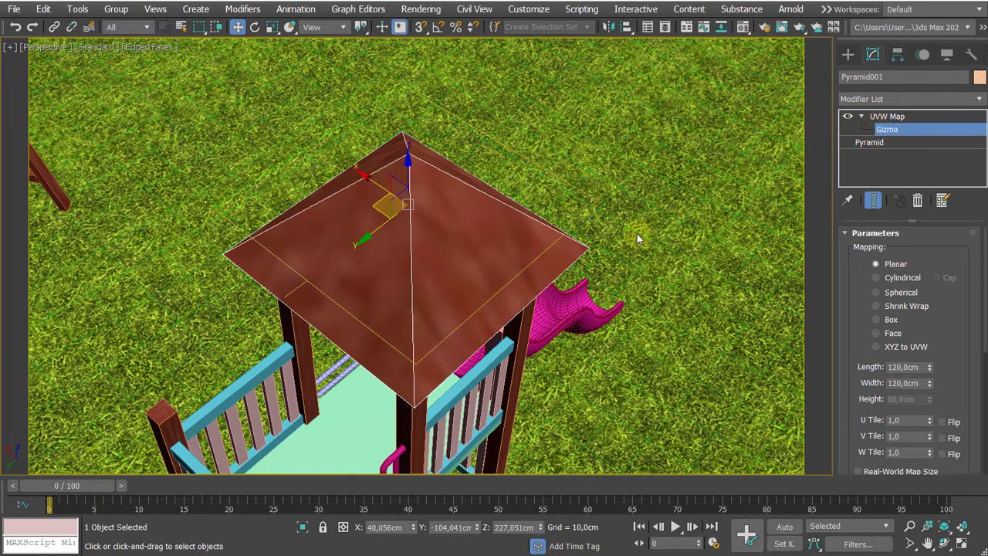
{"action": "key", "text": "r"}
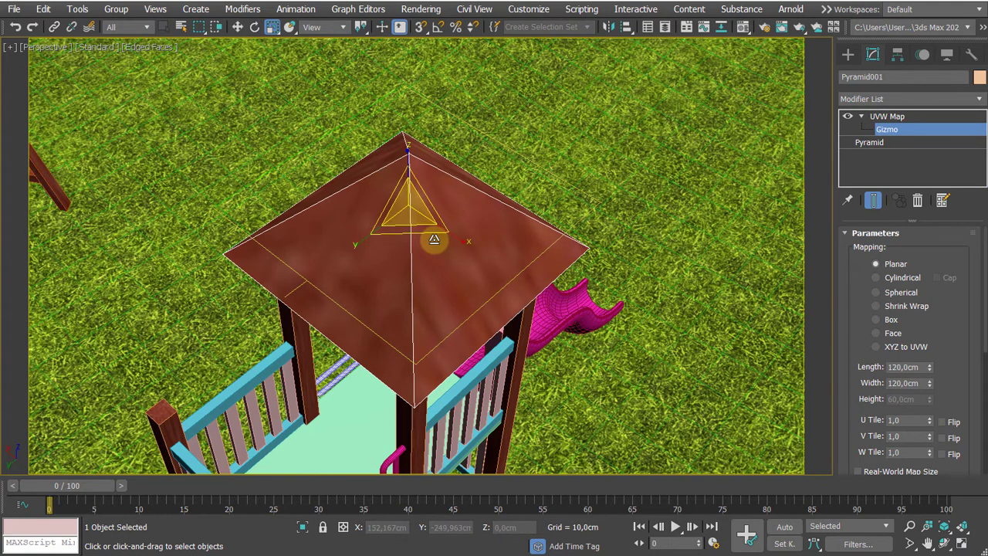
{"action": "left_click_drag", "start_coordinate": [402, 205], "coordinate": [481, 227]}
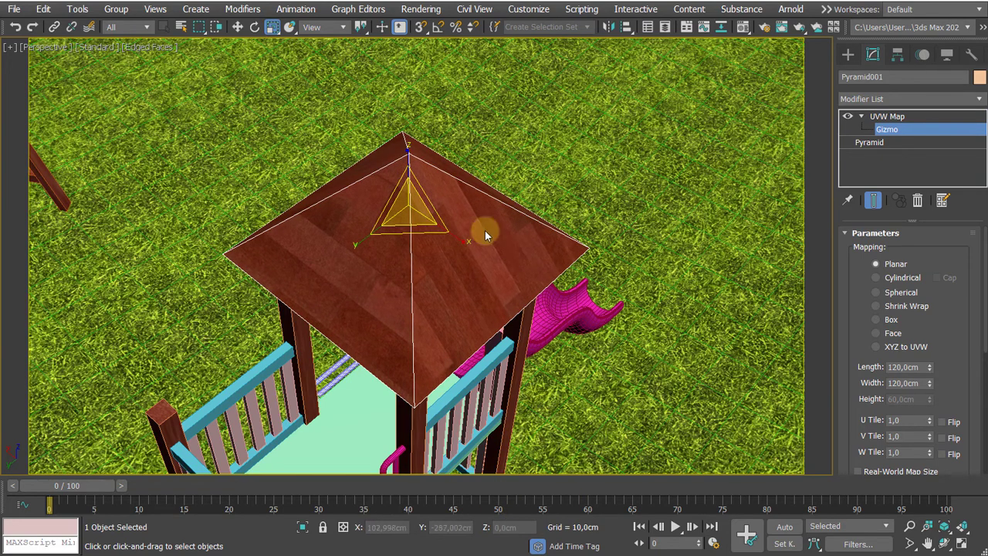
{"action": "key", "text": "e"}
{"action": "left_click_drag", "start_coordinate": [401, 250], "coordinate": [450, 244]}
{"action": "key", "text": "ctrl+z"}
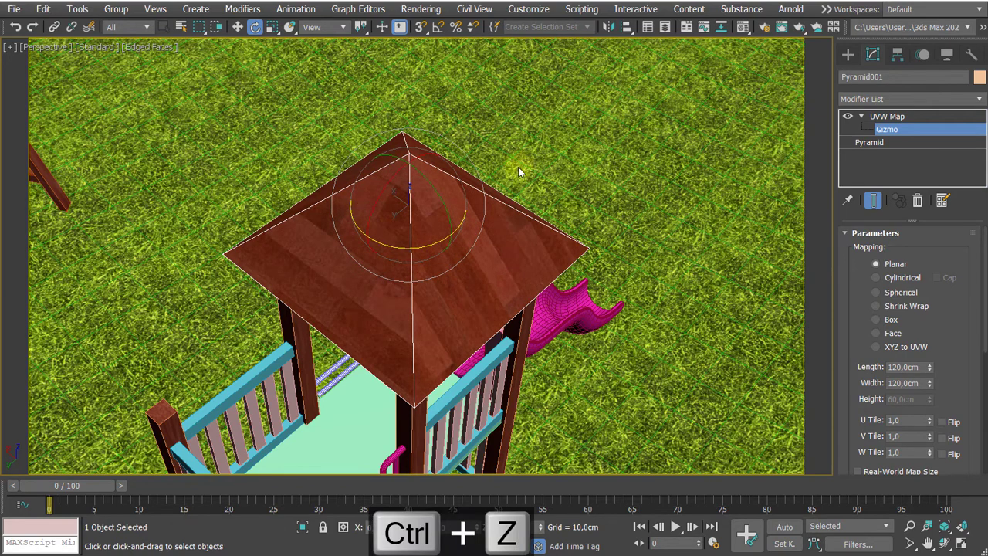
{"action": "key", "text": "r"}
{"action": "left_click_drag", "start_coordinate": [326, 256], "coordinate": [640, 222]}
{"action": "key", "text": "ctrl+z"}
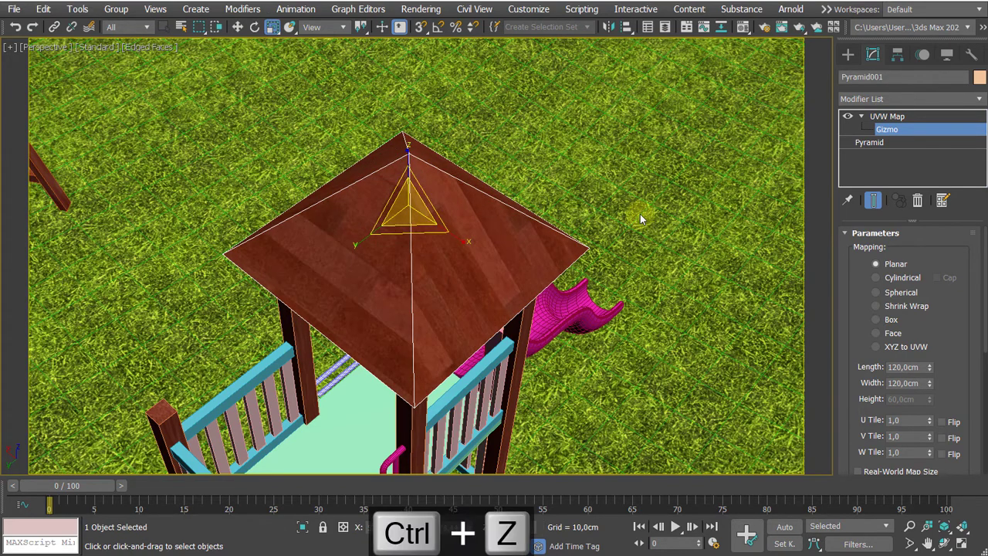
Step: Zoom to frame the roof pyramid and return to the UVW Map Gizmo level
{"action": "mouse_move", "coordinate": [535, 183]}
{"action": "middle_mouse_down", "text": "alt"}
{"action": "mouse_move", "coordinate": [516, 149]}
{"action": "mouse_move", "coordinate": [485, 148]}
{"action": "mouse_move", "coordinate": [526, 166]}
{"action": "middle_mouse_up", "text": "alt"}
{"action": "left_click", "coordinate": [381, 27]}
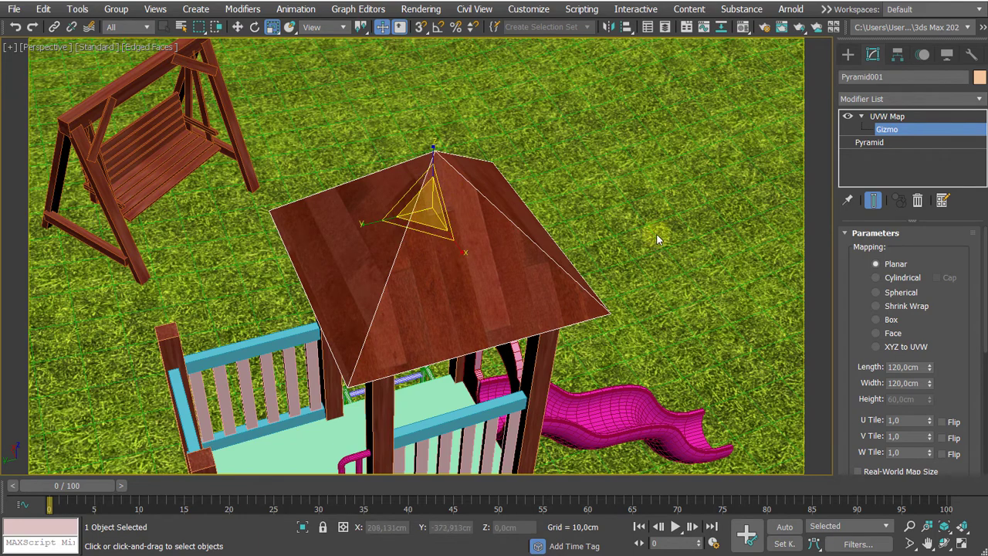
{"action": "left_click", "coordinate": [895, 116]}
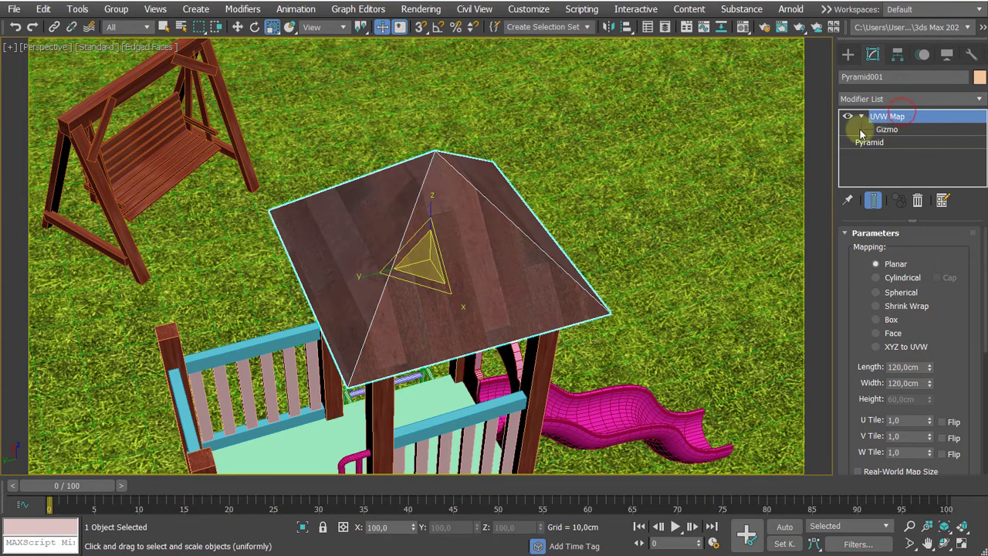
{"action": "key", "text": "r"}
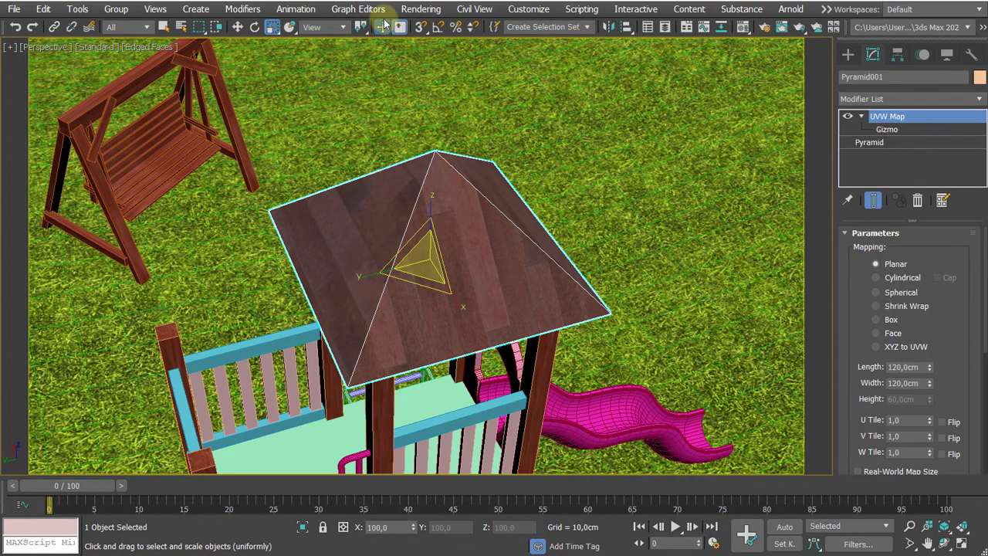
{"action": "key", "text": "z"}
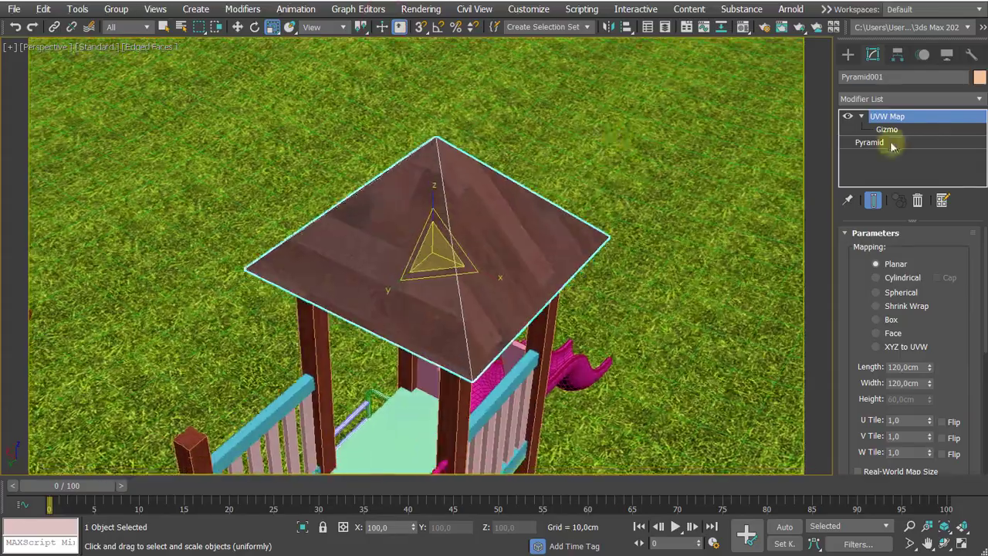
{"action": "left_click", "coordinate": [887, 129]}
{"action": "middle_click_drag", "start_coordinate": [545, 198], "coordinate": [661, 190], "text": "alt"}
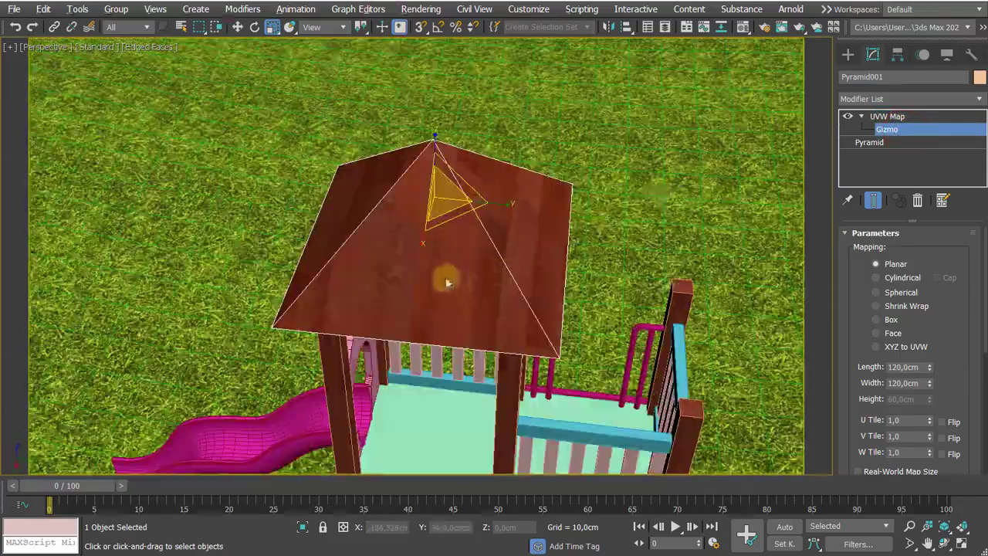
Step: Orbit, zoom and pan the Perspective view to show the wood-textured roof with posts and slide
{"action": "scroll", "coordinate": [387, 336], "scroll_direction": "up", "scroll_amount": 2}
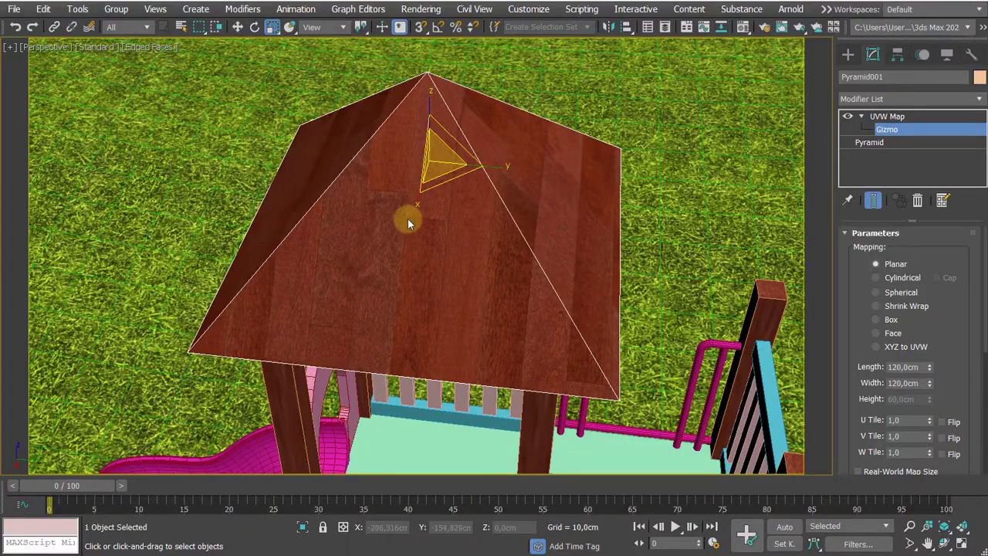
{"action": "middle_click_drag", "start_coordinate": [408, 223], "coordinate": [414, 304], "text": "alt"}
{"action": "middle_click_drag", "start_coordinate": [468, 273], "coordinate": [465, 77], "text": "alt"}
{"action": "middle_click_drag", "start_coordinate": [441, 121], "coordinate": [417, 231], "text": "alt"}
{"action": "middle_click_drag", "start_coordinate": [396, 274], "coordinate": [396, 302], "text": "alt"}
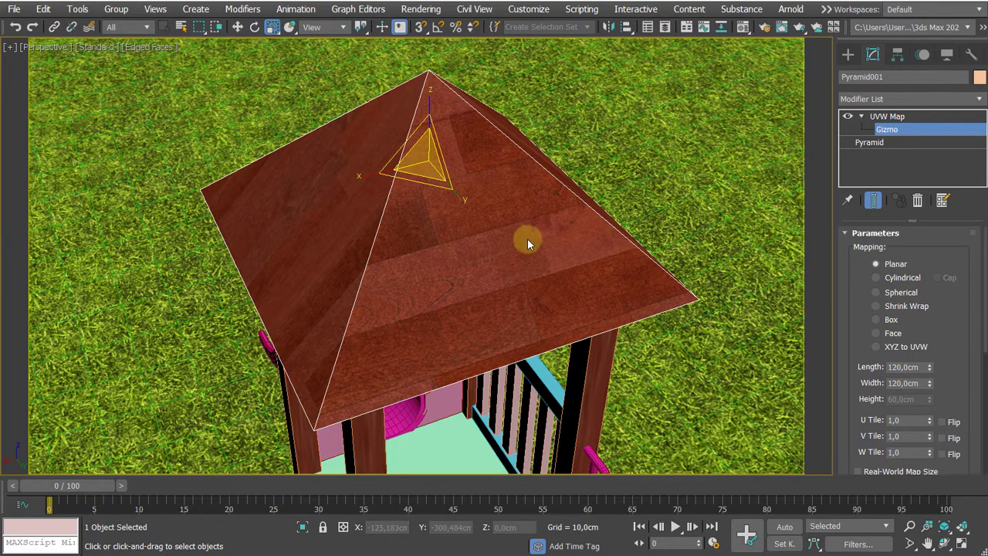
{"action": "middle_click_drag", "start_coordinate": [527, 238], "coordinate": [548, 216], "text": "alt"}
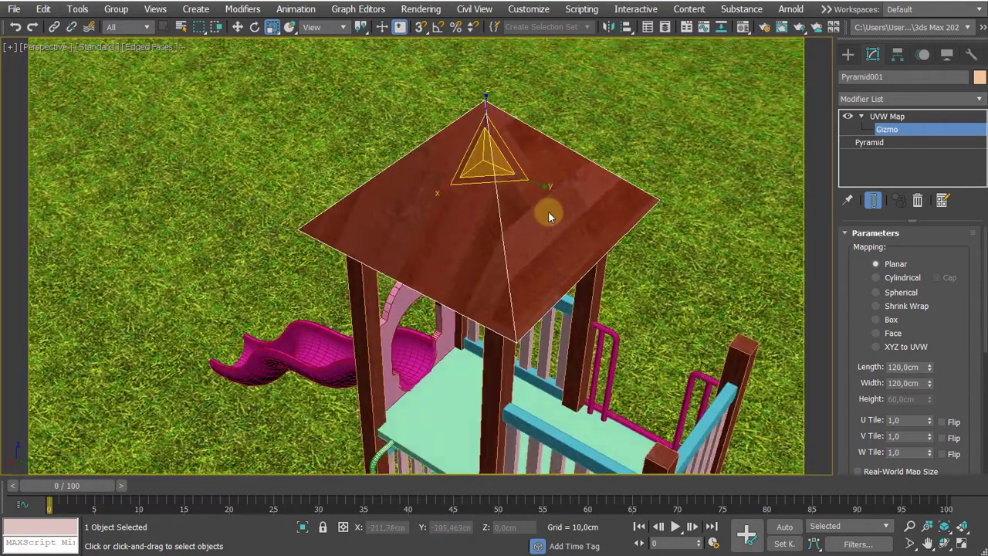
{"action": "scroll", "coordinate": [532, 236], "scroll_direction": "up", "scroll_amount": 3}
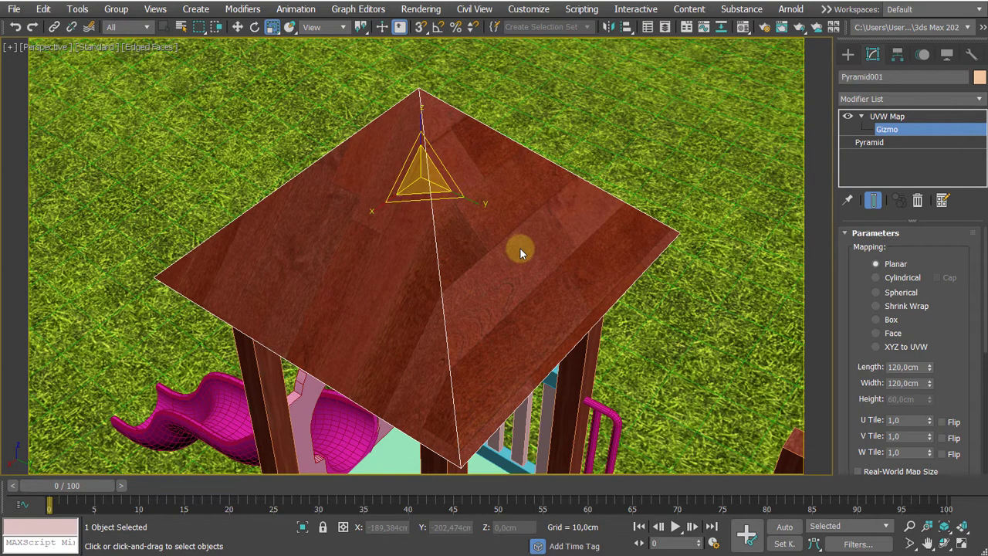
{"action": "middle_click_drag", "start_coordinate": [523, 249], "coordinate": [494, 224]}
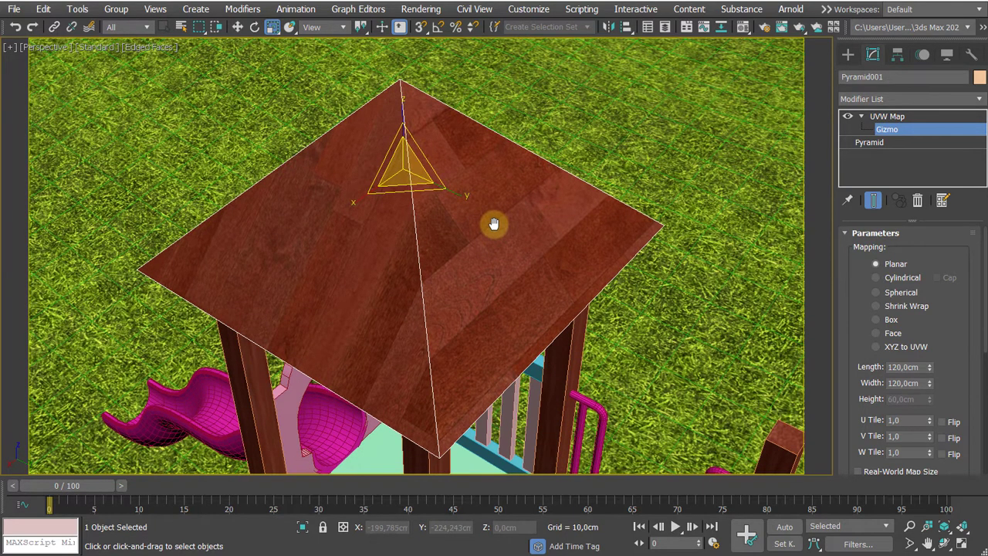
{"action": "scroll", "coordinate": [421, 246], "scroll_direction": "down", "scroll_amount": 3}
Step: Convert Pyramid001 to an Editable Poly
{"action": "right_click", "coordinate": [437, 231]}
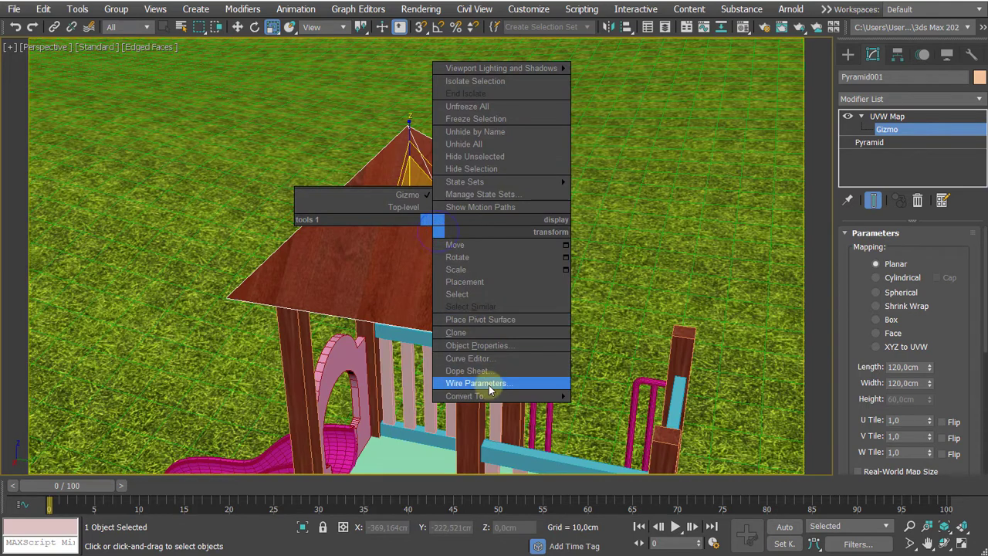
{"action": "mouse_move", "coordinate": [486, 395]}
{"action": "left_click", "coordinate": [640, 407]}
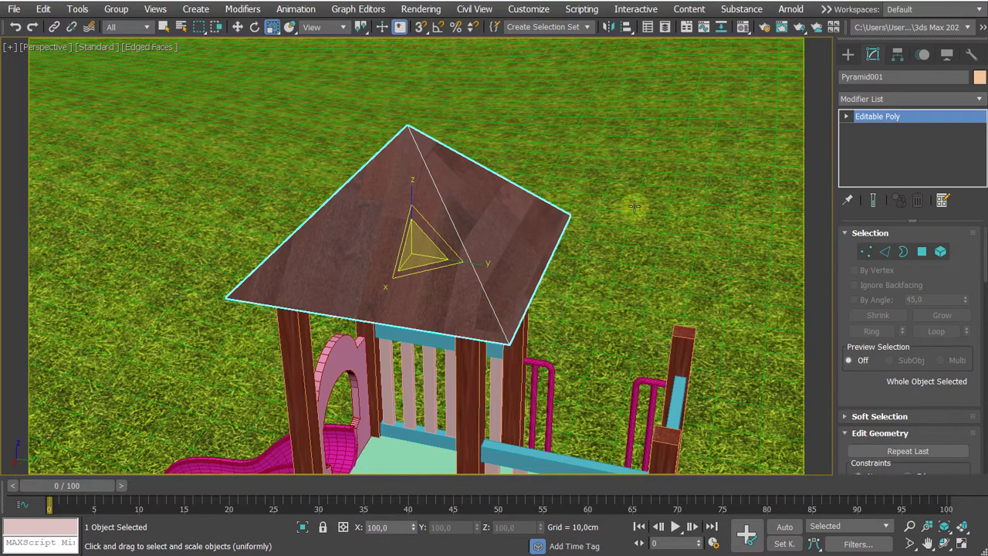
{"action": "middle_click_drag", "start_coordinate": [580, 233], "coordinate": [553, 232], "text": "alt"}
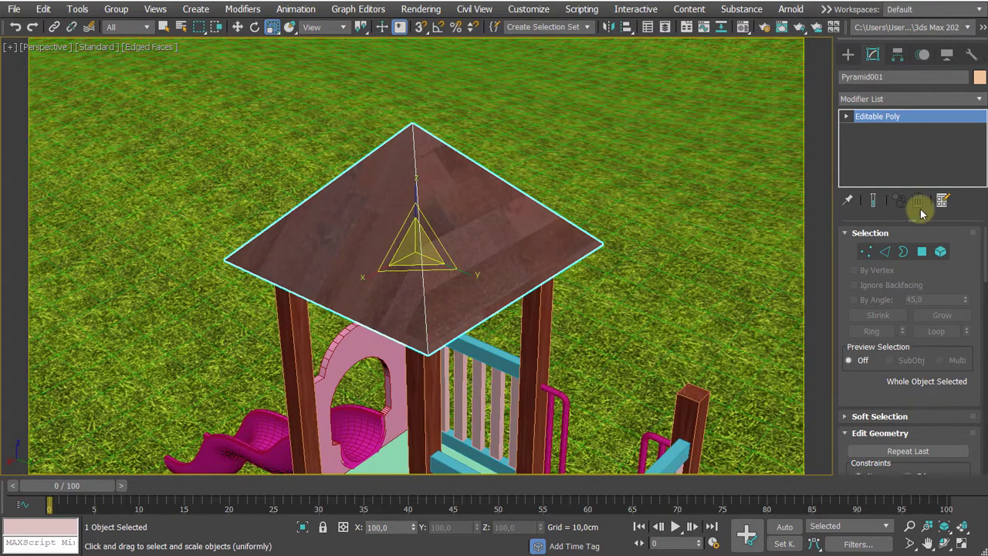
Step: At Polygon sub-object level, select two of the roof's faces
{"action": "left_click", "coordinate": [921, 252]}
{"action": "middle_click_drag", "start_coordinate": [531, 212], "coordinate": [552, 205], "text": "alt"}
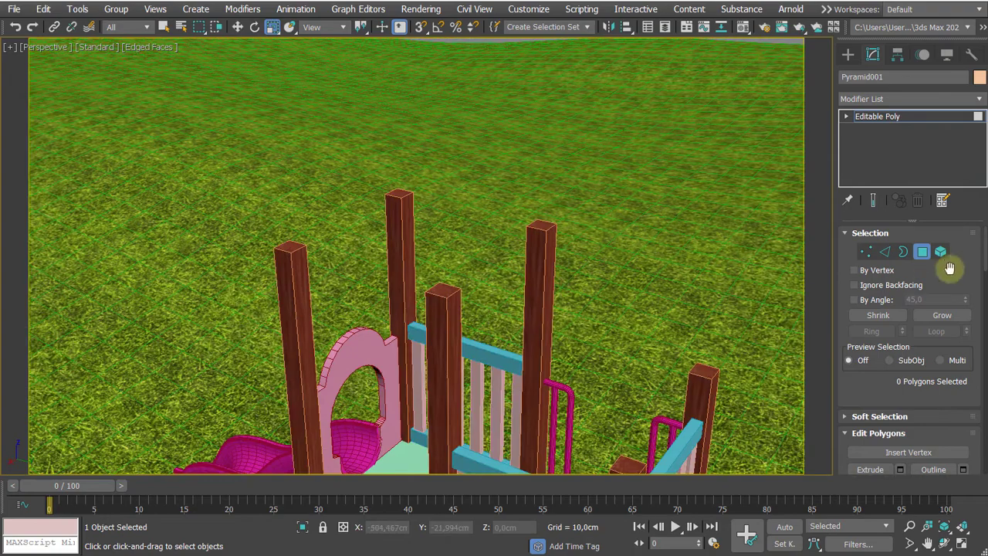
{"action": "left_click", "coordinate": [844, 118]}
{"action": "key", "text": "shift+z"}
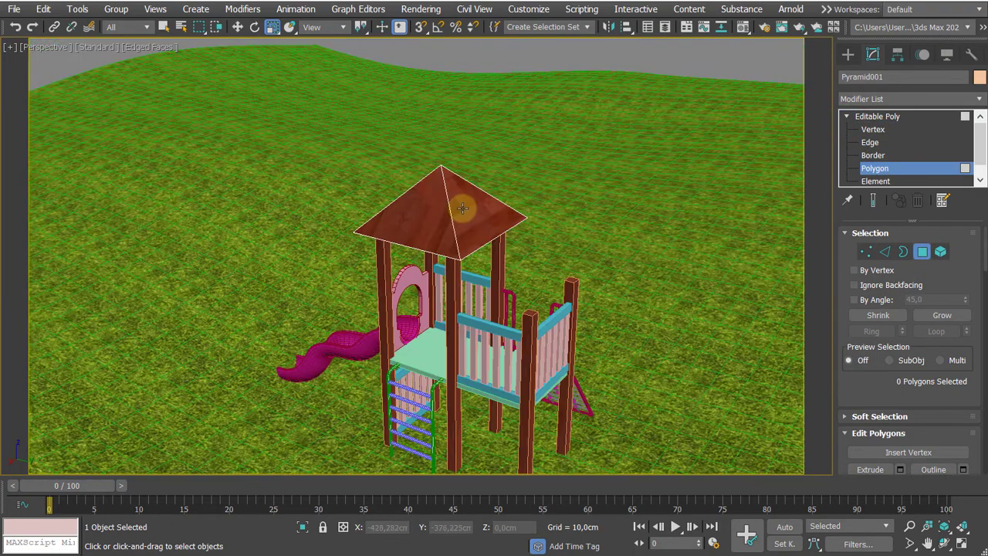
{"action": "key", "text": "shift+y"}
{"action": "key", "text": "shift+z"}
{"action": "left_click", "coordinate": [477, 241]}
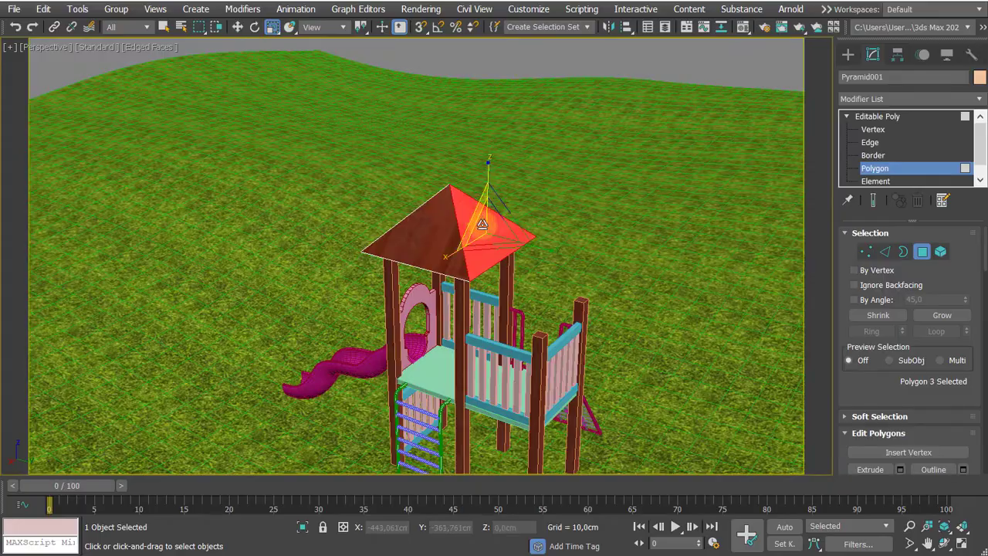
{"action": "middle_click_drag", "start_coordinate": [478, 241], "coordinate": [479, 307], "text": "alt"}
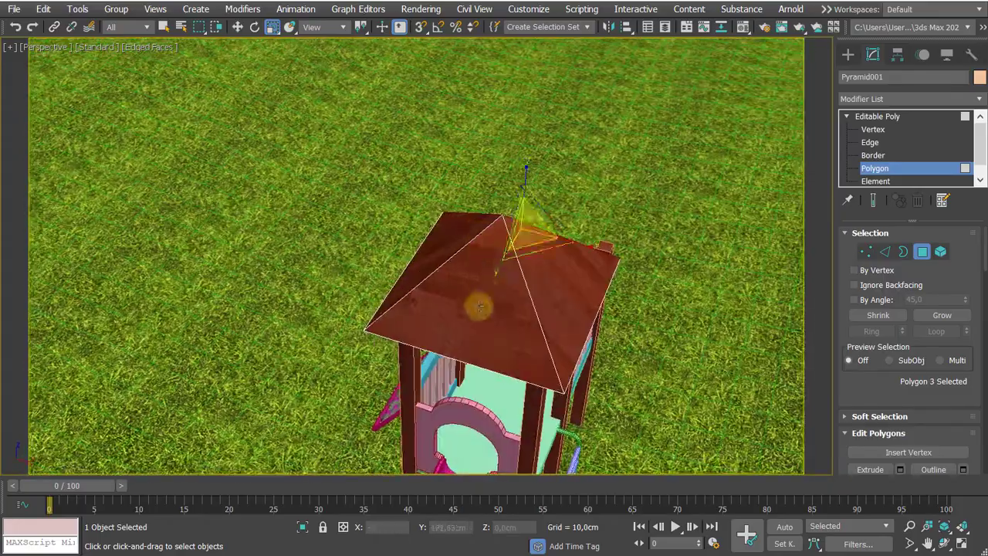
{"action": "left_click", "coordinate": [479, 305], "text": "ctrl"}
{"action": "middle_click_drag", "start_coordinate": [681, 313], "coordinate": [656, 222], "text": "alt"}
Step: Add a UVW Map modifier (Planar, 120 cm) to the two selected roof faces
{"action": "left_click", "coordinate": [919, 101]}
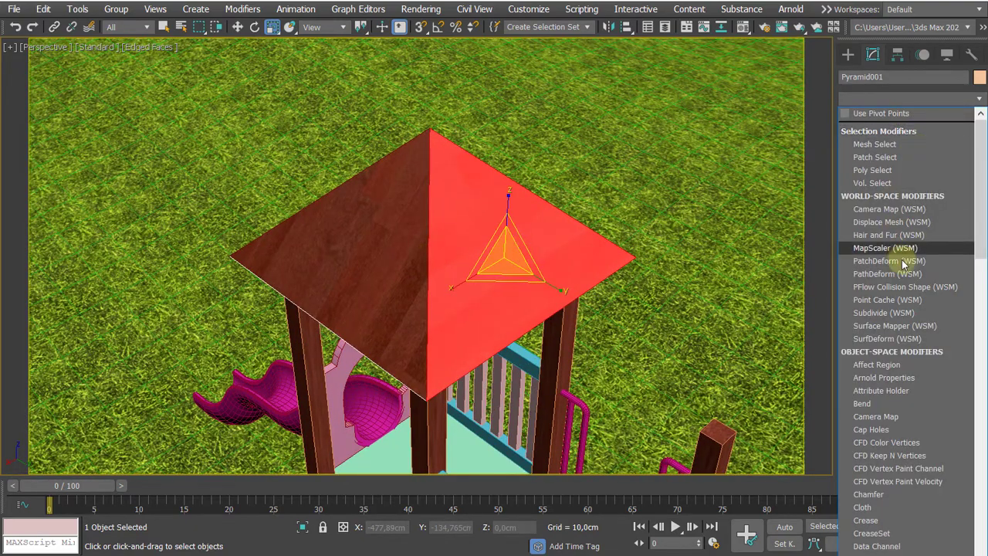
{"action": "key", "text": "u"}
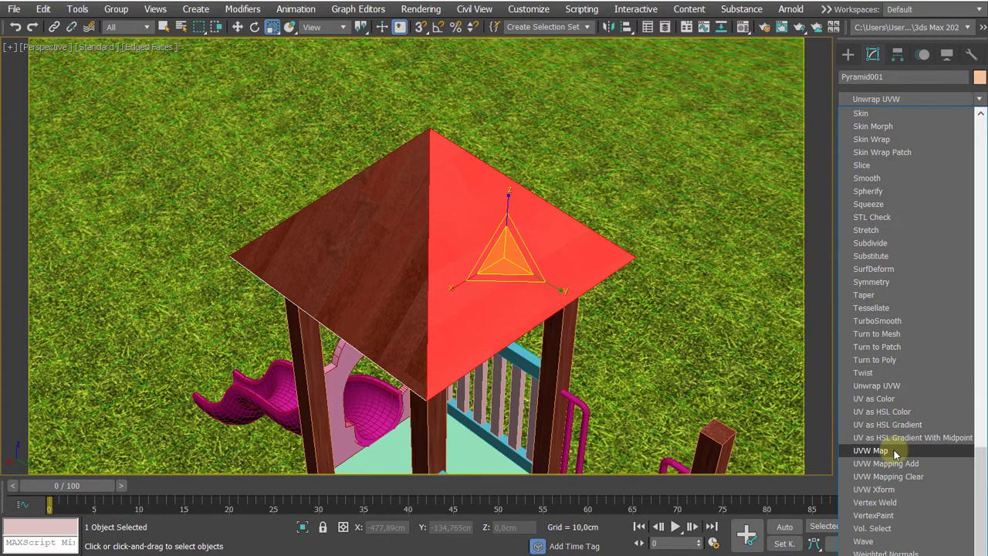
{"action": "left_click", "coordinate": [870, 451]}
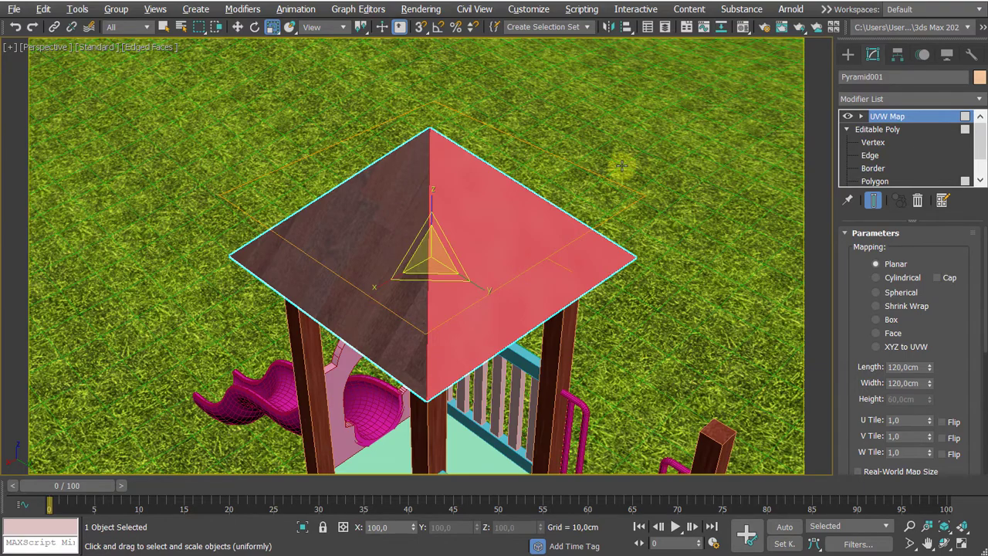
{"action": "middle_click_drag", "start_coordinate": [621, 165], "coordinate": [657, 194], "text": "alt"}
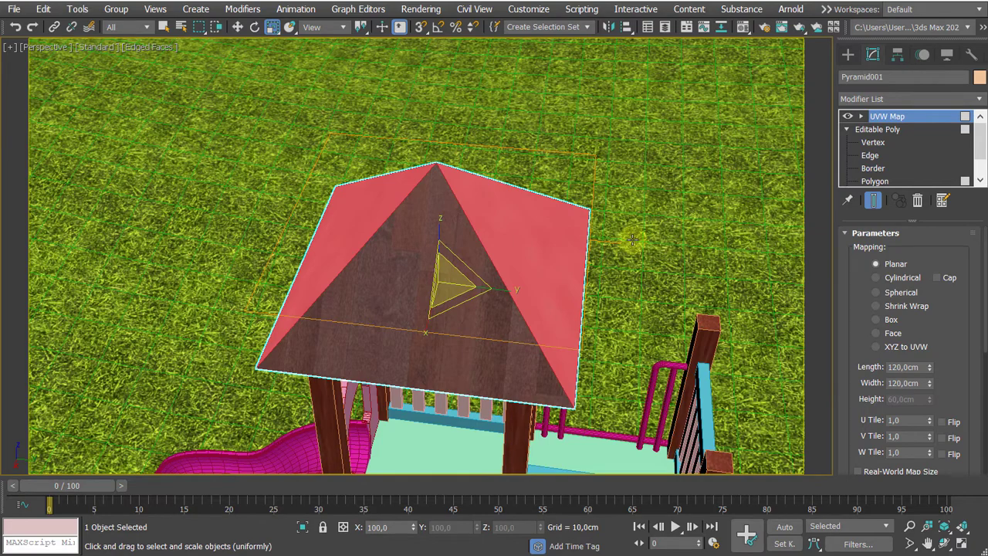
Step: Select the UVW Map Gizmo and toggle F2 face shading off to judge the wood texture
{"action": "left_click", "coordinate": [861, 117]}
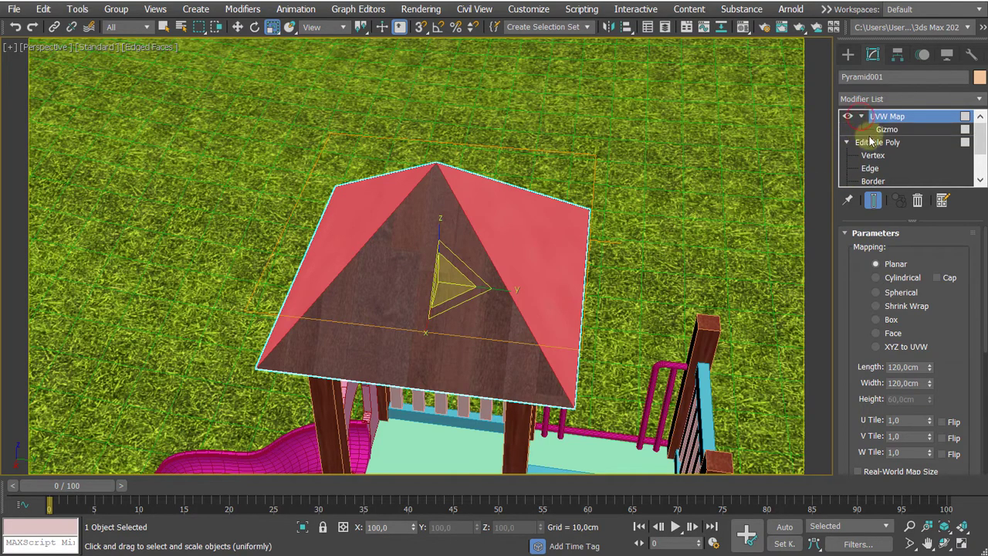
{"action": "left_click", "coordinate": [885, 129]}
{"action": "mouse_move", "coordinate": [739, 189]}
{"action": "middle_mouse_down", "text": "alt"}
{"action": "mouse_move", "coordinate": [644, 220]}
{"action": "mouse_move", "coordinate": [654, 174]}
{"action": "mouse_move", "coordinate": [643, 204]}
{"action": "middle_mouse_up", "text": "alt"}
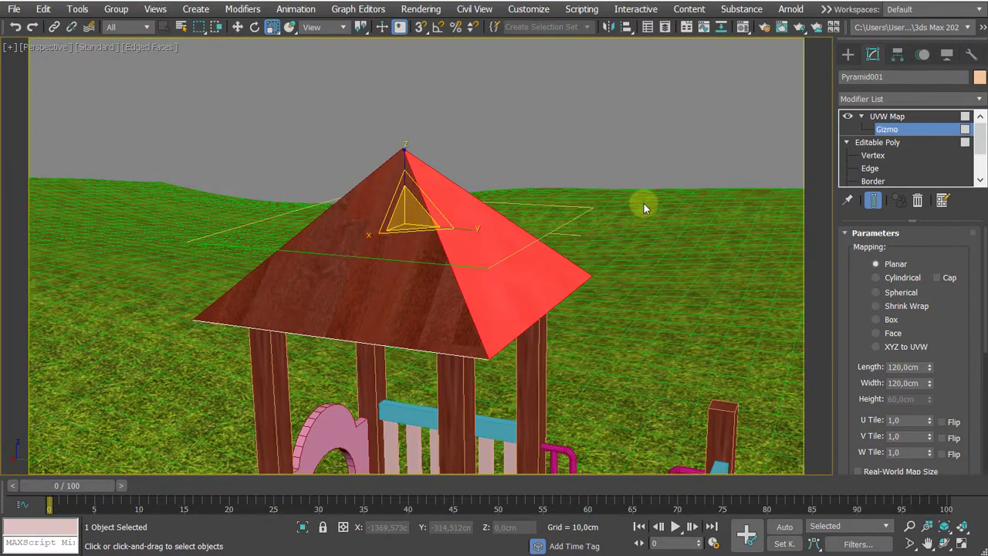
{"action": "key", "text": "F2"}
{"action": "key", "text": "F2"}
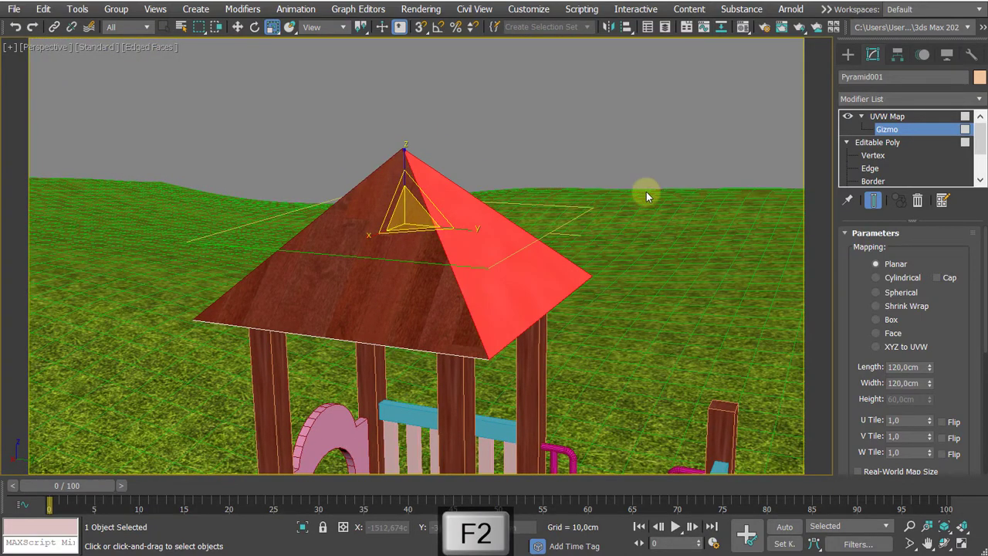
{"action": "middle_click_drag", "start_coordinate": [644, 193], "coordinate": [632, 214], "text": "alt"}
{"action": "key", "text": "F2"}
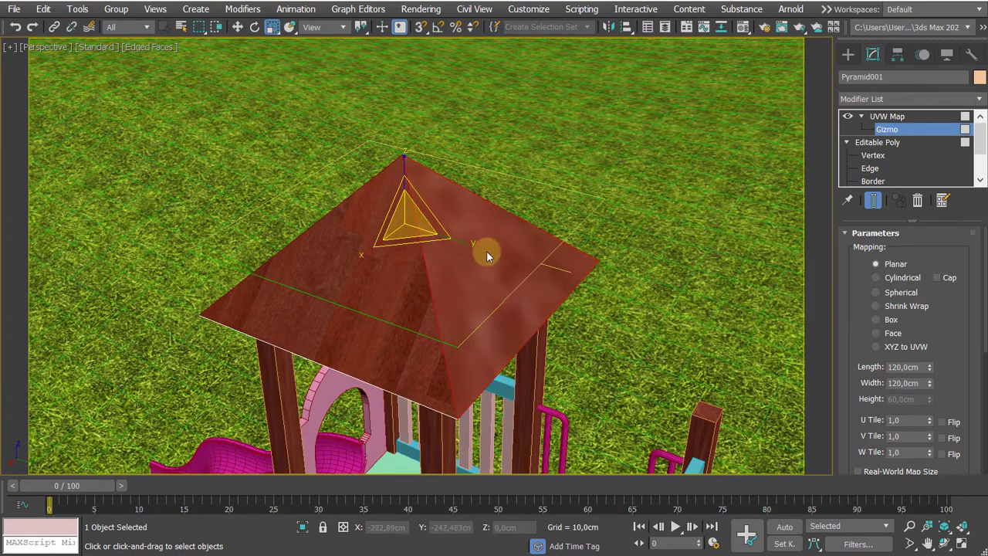
{"action": "key", "text": "F2"}
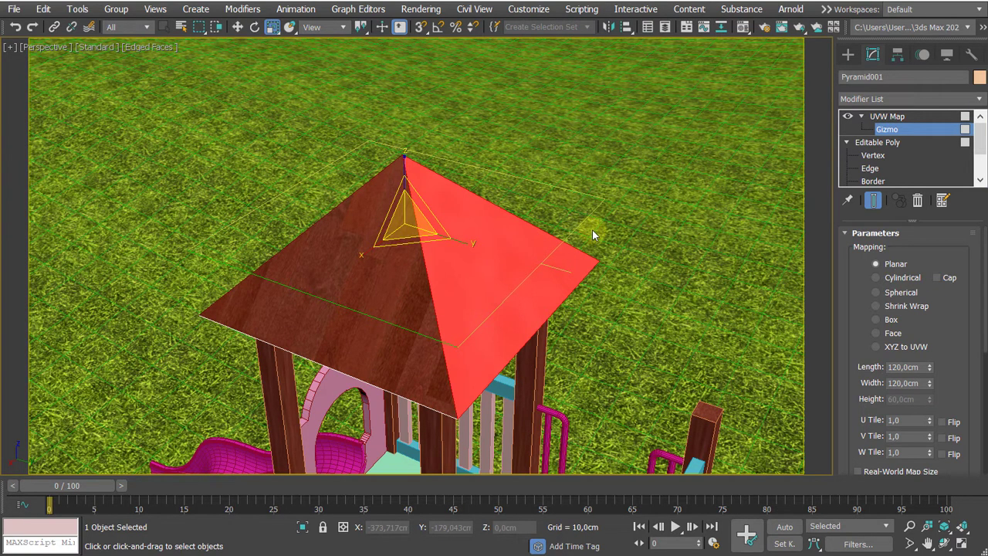
{"action": "key", "text": "F2"}
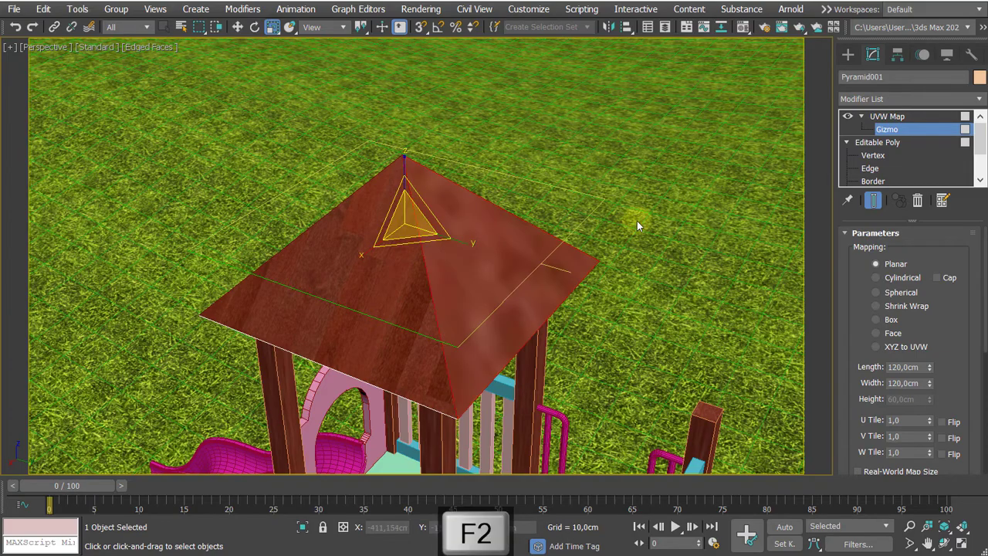
Step: Move the mapping gizmo to slide the wood grain across the selected roof faces
{"action": "mouse_move", "coordinate": [619, 233]}
{"action": "middle_mouse_down", "text": "alt"}
{"action": "mouse_move", "coordinate": [613, 226]}
{"action": "mouse_move", "coordinate": [535, 267]}
{"action": "middle_mouse_up", "text": "alt"}
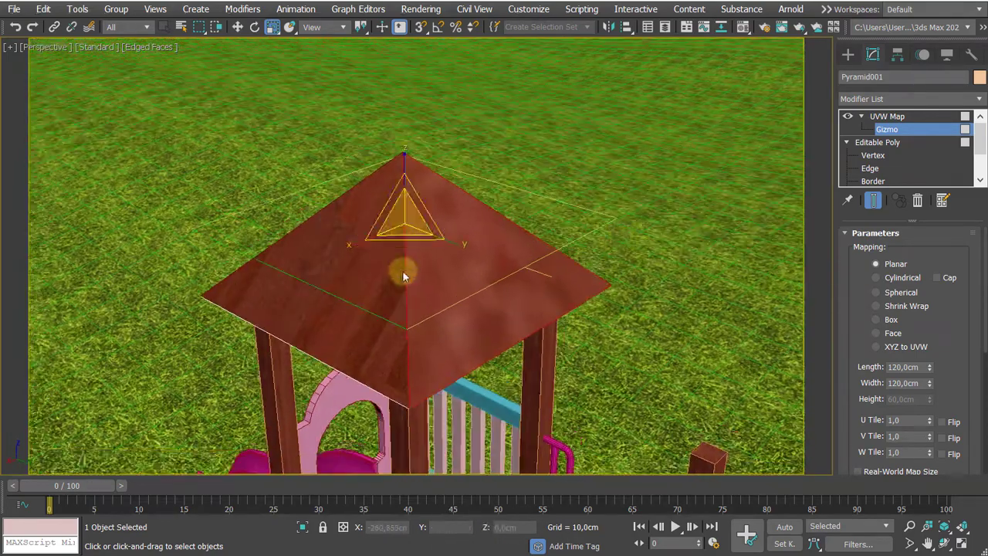
{"action": "middle_click_drag", "start_coordinate": [403, 273], "coordinate": [410, 238], "text": "alt"}
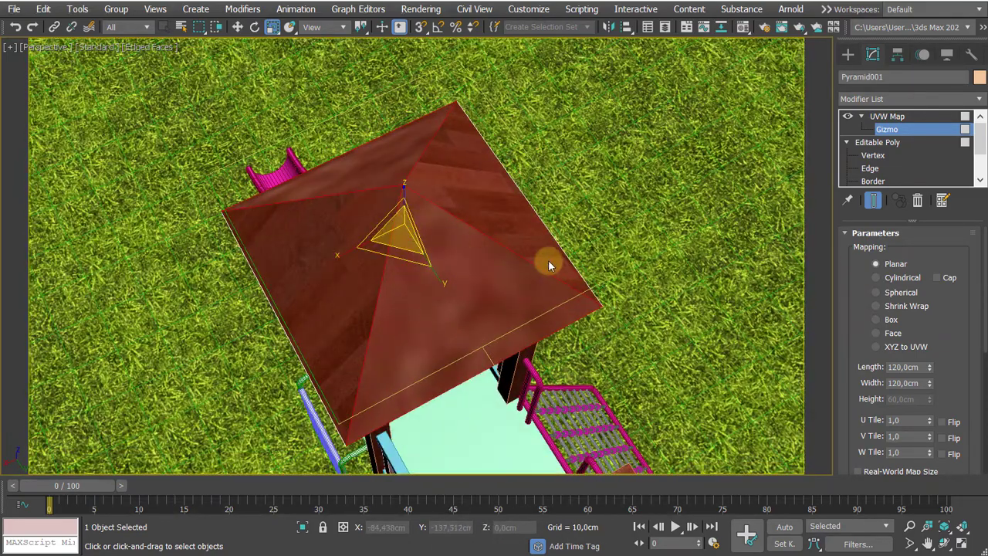
{"action": "key", "text": "F2"}
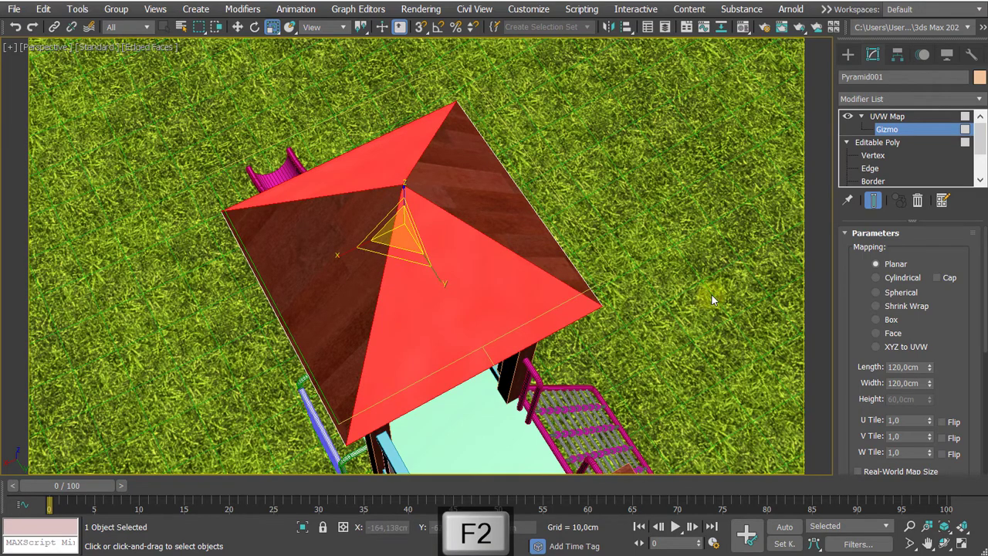
{"action": "key", "text": "F2"}
{"action": "mouse_move", "coordinate": [678, 291]}
{"action": "middle_mouse_down", "text": "alt"}
{"action": "mouse_move", "coordinate": [690, 221]}
{"action": "mouse_move", "coordinate": [671, 282]}
{"action": "middle_mouse_up", "text": "alt"}
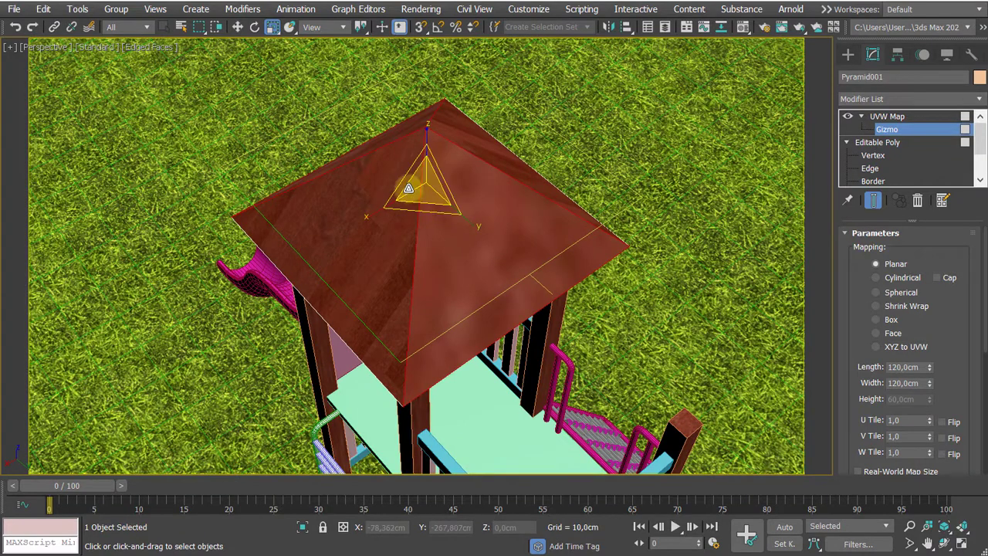
{"action": "left_click_drag", "start_coordinate": [428, 190], "coordinate": [452, 310]}
{"action": "middle_click_drag", "start_coordinate": [451, 310], "coordinate": [387, 280], "text": "alt"}
Step: Rotate the roof gizmo about 85° with Angle Snap and scale it up to about 155%
{"action": "key", "text": "e"}
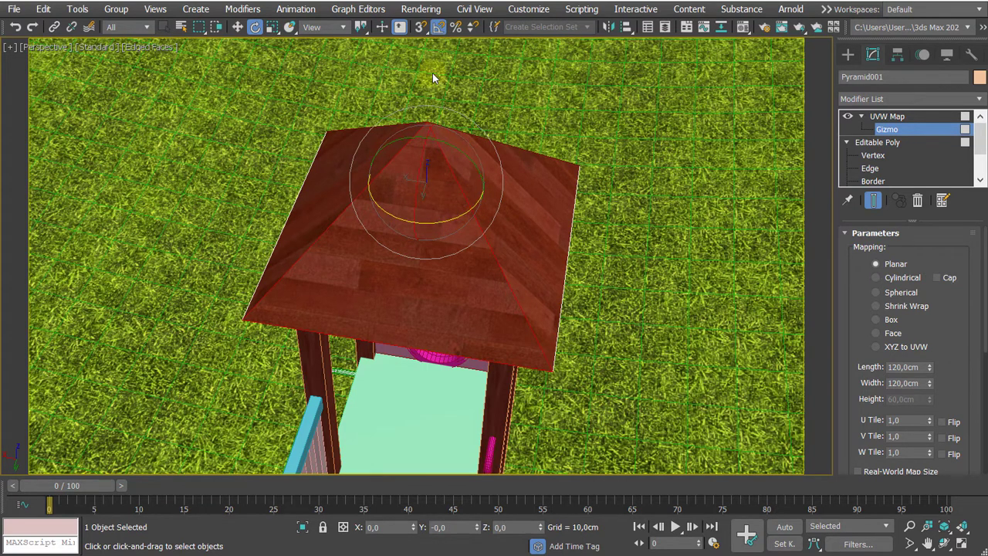
{"action": "left_click", "coordinate": [437, 27]}
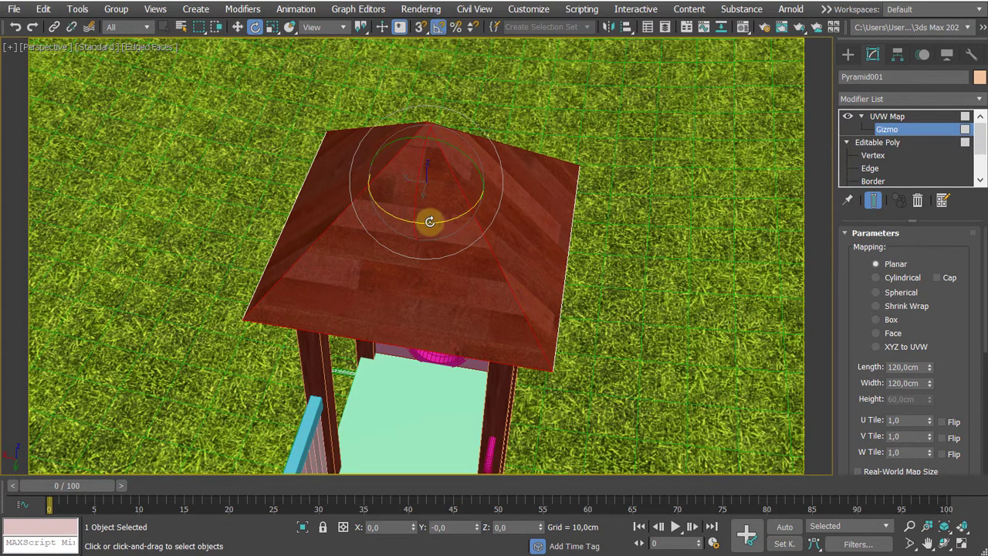
{"action": "left_click_drag", "start_coordinate": [436, 221], "coordinate": [481, 216]}
{"action": "middle_click_drag", "start_coordinate": [443, 269], "coordinate": [522, 275], "text": "alt"}
{"action": "key", "text": "r"}
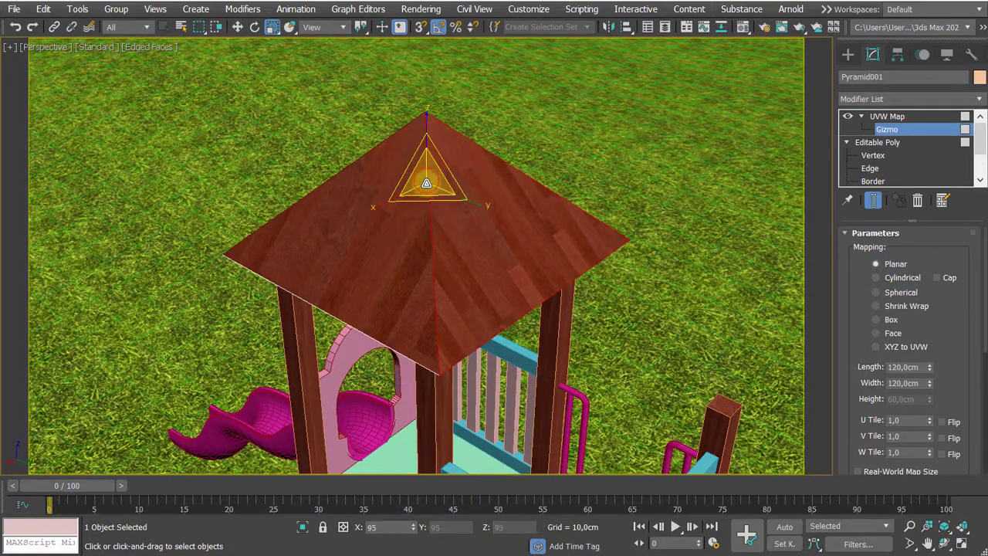
{"action": "left_click_drag", "start_coordinate": [426, 183], "coordinate": [436, 148]}
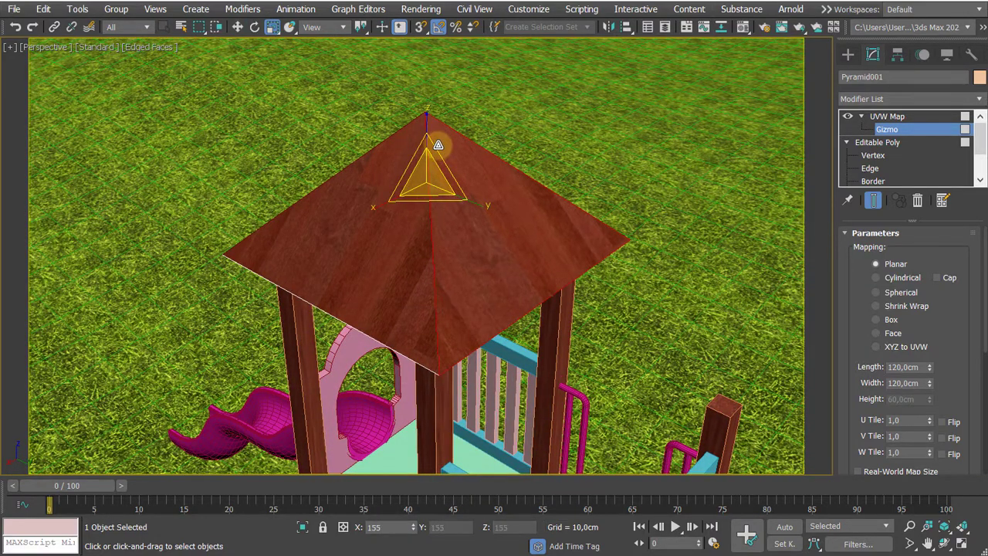
{"action": "scroll", "coordinate": [429, 186], "scroll_direction": "down", "scroll_amount": 4}
{"action": "middle_click_drag", "start_coordinate": [472, 205], "coordinate": [814, 163], "text": "alt"}
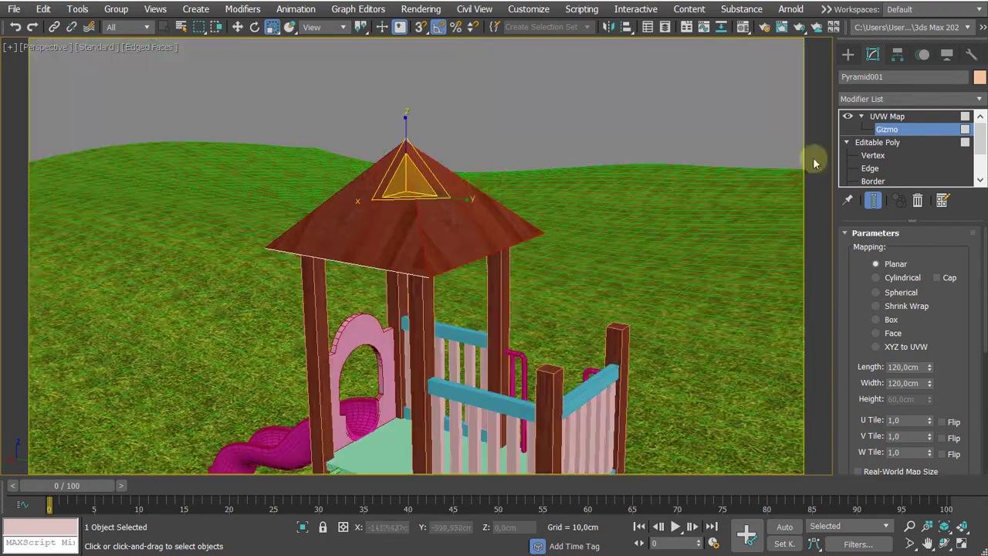
Step: Exit the gizmo level, deselect everything, and bring the playground tower into view
{"action": "left_click", "coordinate": [918, 117]}
{"action": "left_click", "coordinate": [668, 125]}
{"action": "scroll", "coordinate": [668, 126], "scroll_direction": "down", "scroll_amount": 5}
{"action": "middle_click_drag", "start_coordinate": [597, 168], "coordinate": [535, 187], "text": "alt"}
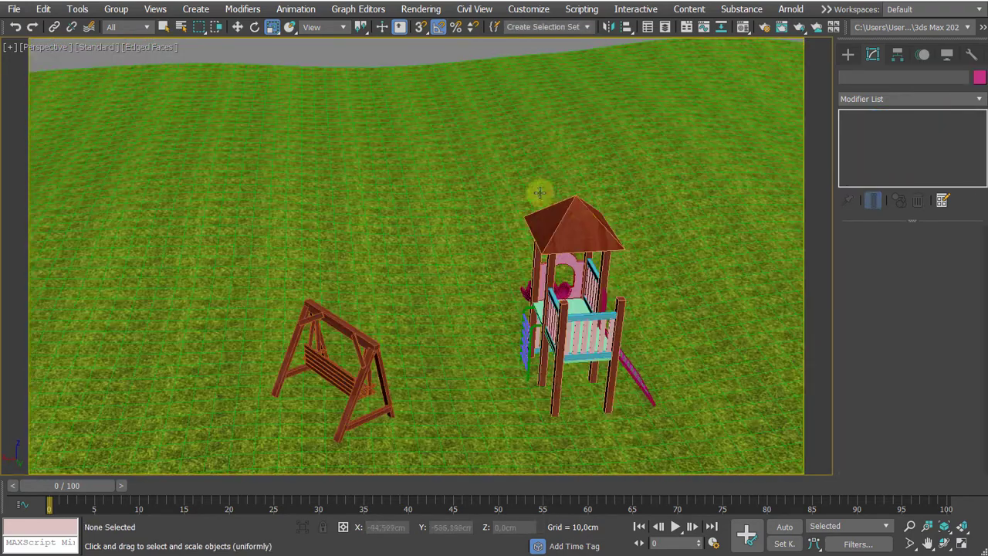
{"action": "scroll", "coordinate": [575, 233], "scroll_direction": "up", "scroll_amount": 4}
{"action": "middle_click_drag", "start_coordinate": [575, 233], "coordinate": [425, 168]}
{"action": "scroll", "coordinate": [386, 226], "scroll_direction": "up", "scroll_amount": 4}
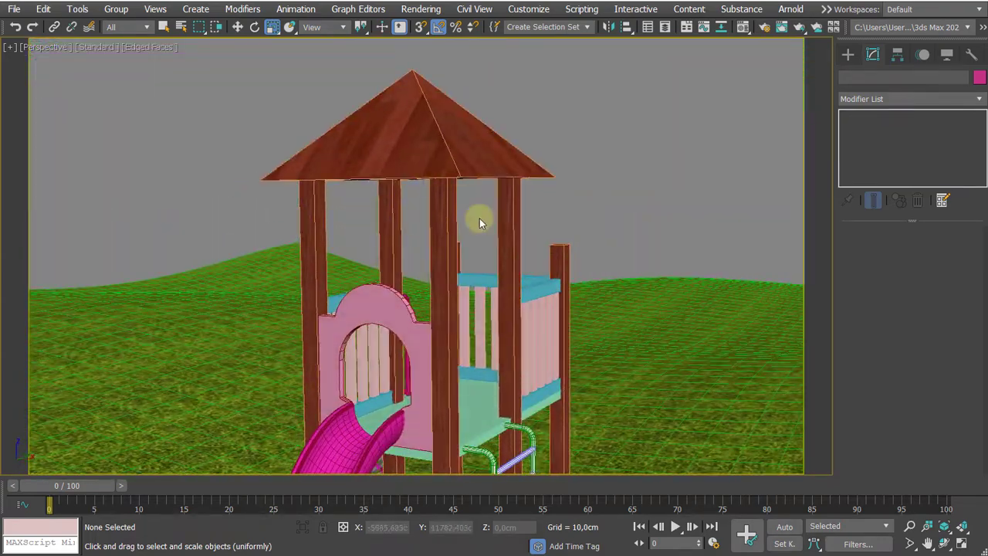
{"action": "scroll", "coordinate": [474, 223], "scroll_direction": "up", "scroll_amount": 5}
{"action": "scroll", "coordinate": [474, 220], "scroll_direction": "down", "scroll_amount": 5}
Step: Select Poste001 and switch Real-World Map Size on, then back off
{"action": "left_click", "coordinate": [444, 213]}
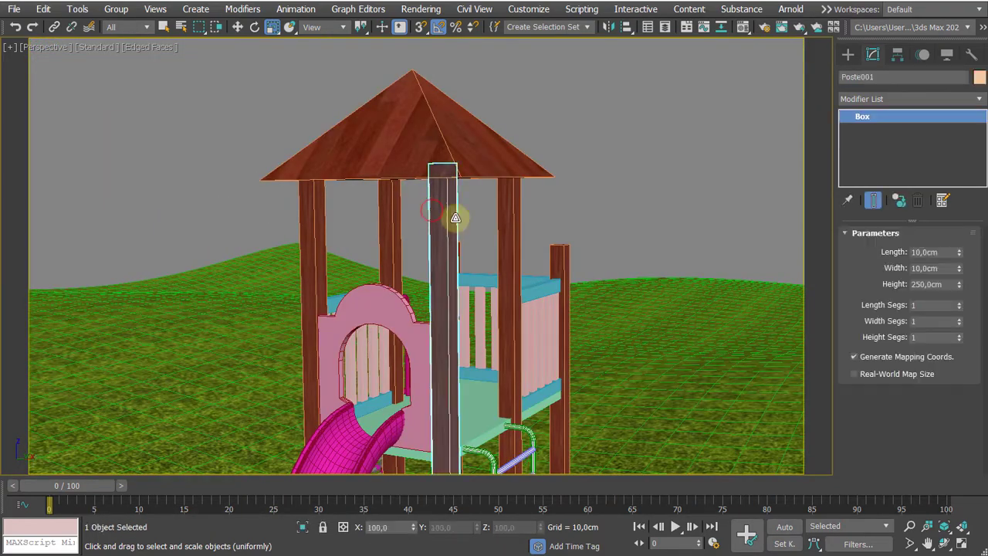
{"action": "middle_click_drag", "start_coordinate": [489, 245], "coordinate": [494, 154], "text": "alt"}
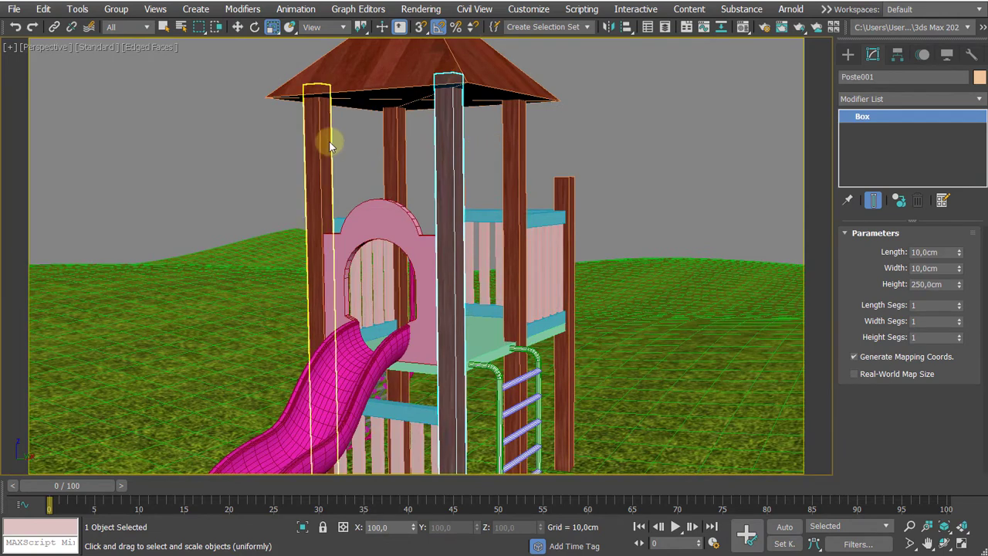
{"action": "scroll", "coordinate": [386, 139], "scroll_direction": "up", "scroll_amount": 4}
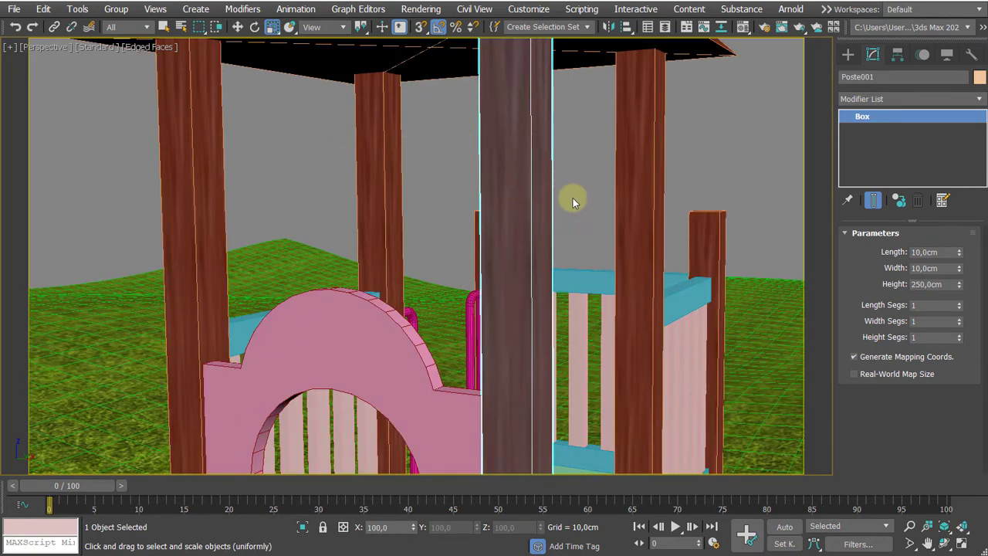
{"action": "left_click", "coordinate": [853, 374]}
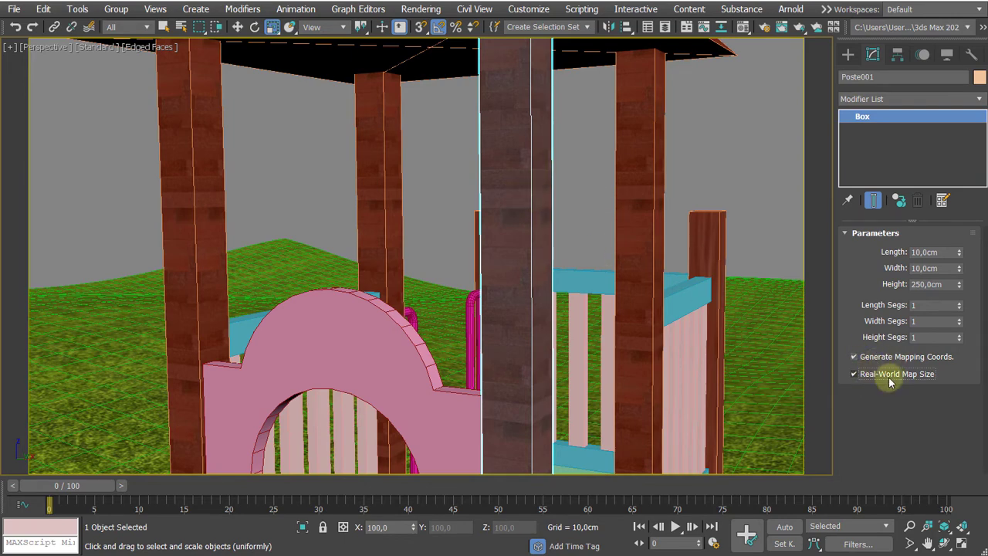
{"action": "left_click", "coordinate": [854, 374]}
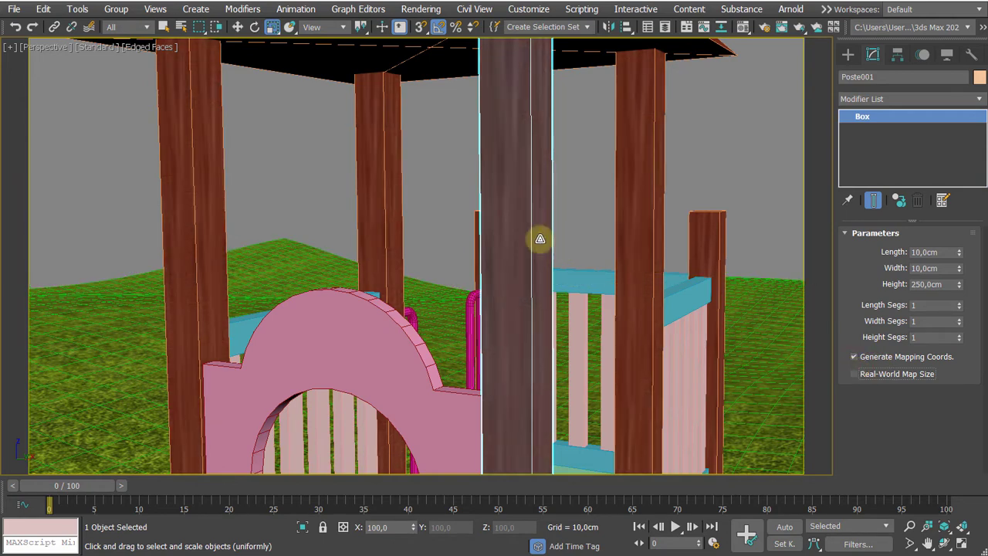
Step: Add a Box-mapped UVW Map to Poste001 with its Height reduced to 4,5cm
{"action": "left_click", "coordinate": [894, 100]}
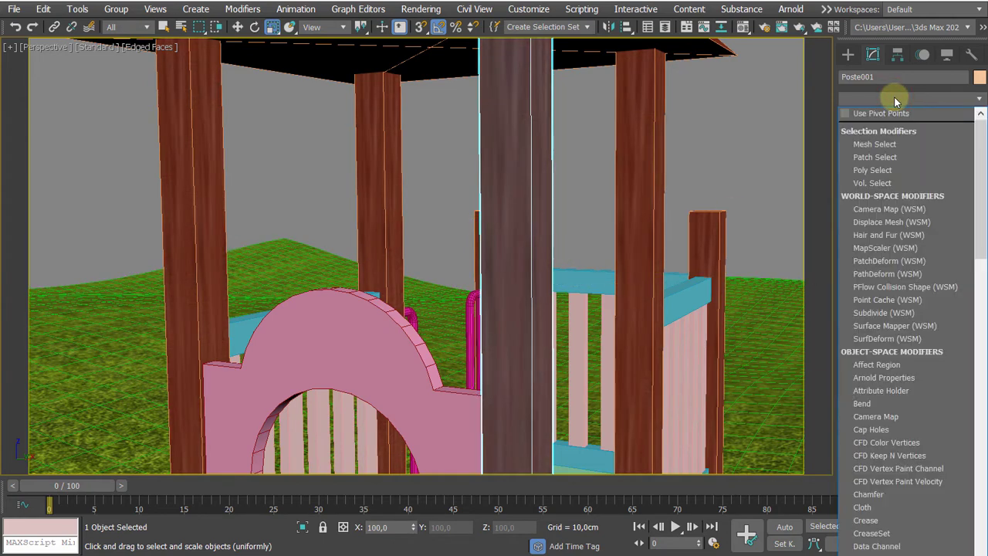
{"action": "key", "text": "u"}
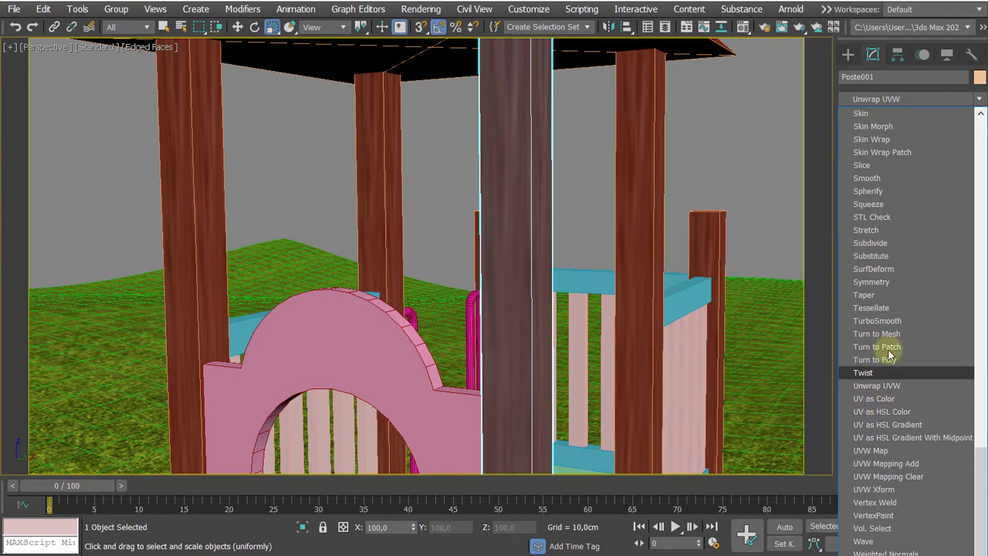
{"action": "left_click", "coordinate": [879, 450]}
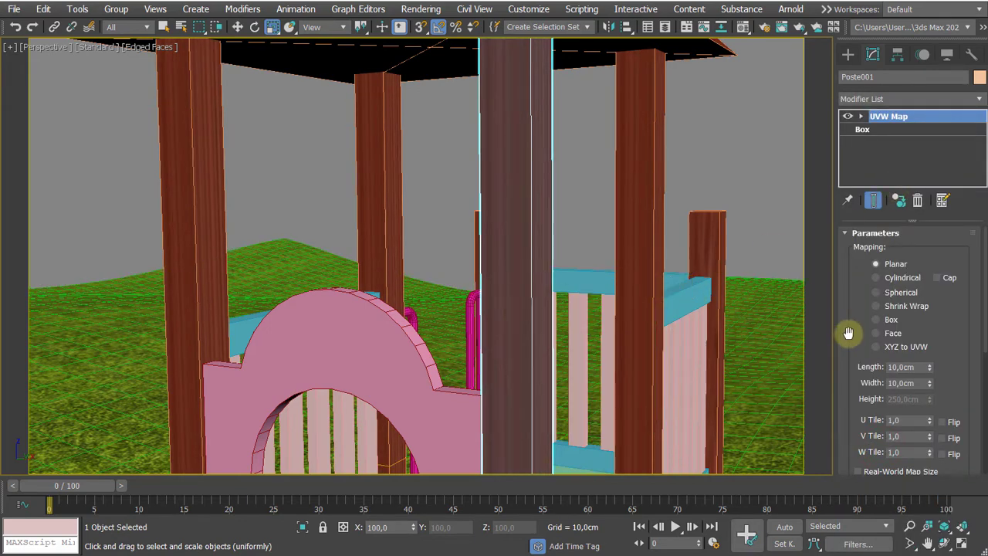
{"action": "left_click", "coordinate": [879, 319]}
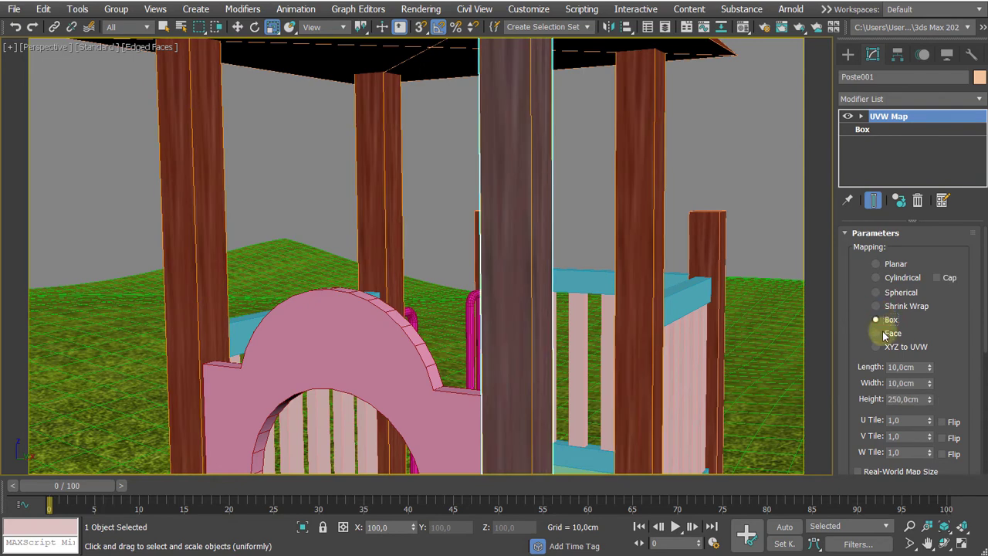
{"action": "left_click_drag", "start_coordinate": [931, 401], "coordinate": [943, 316]}
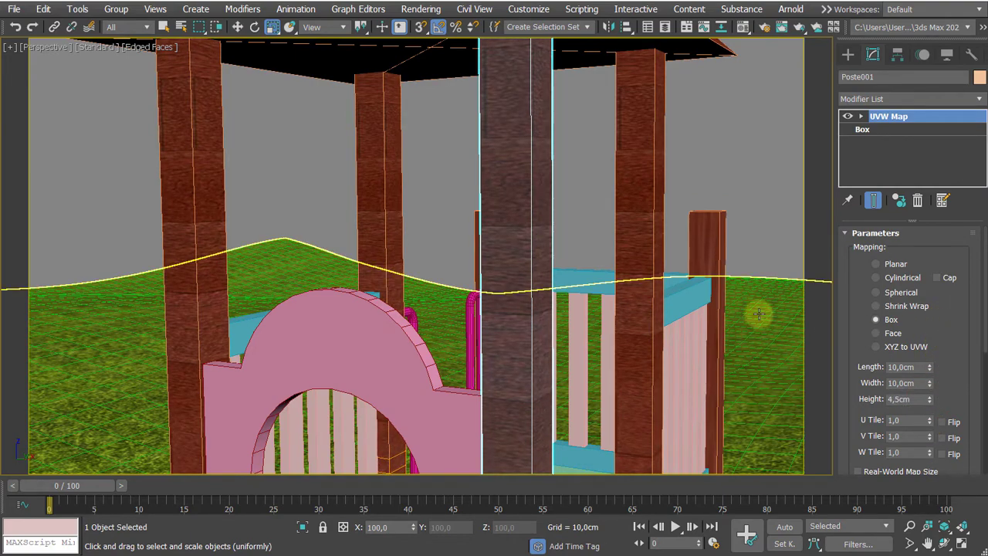
Step: Pan up across the gazebo and enter the post's UVW Map Gizmo level
{"action": "scroll", "coordinate": [727, 260], "scroll_direction": "up", "scroll_amount": 5}
{"action": "scroll", "coordinate": [659, 262], "scroll_direction": "down", "scroll_amount": 5}
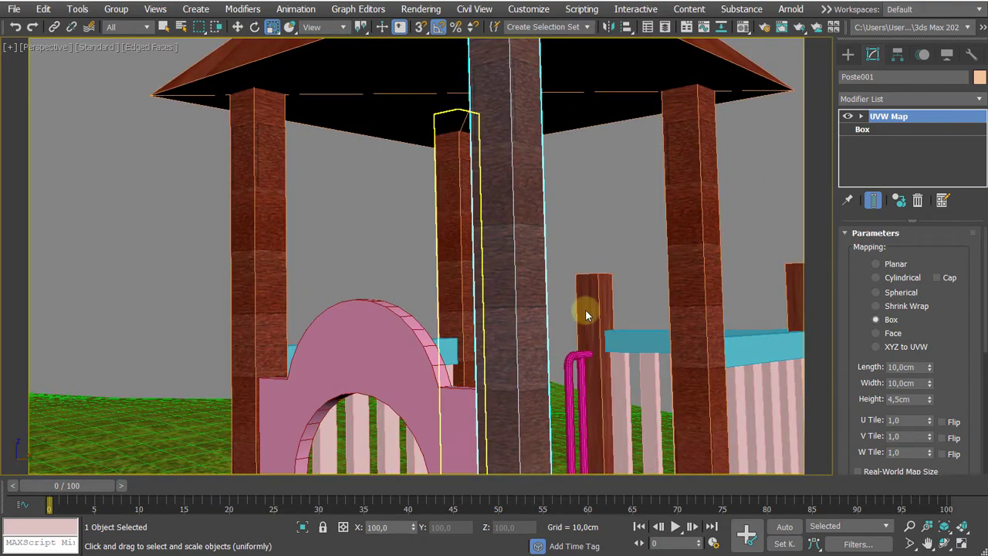
{"action": "middle_click_drag", "start_coordinate": [672, 254], "coordinate": [611, 186]}
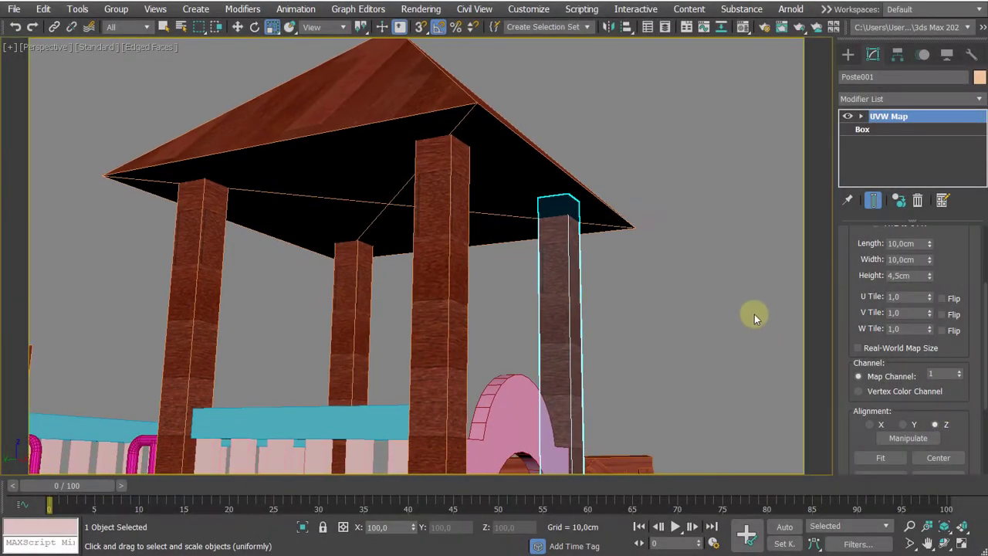
{"action": "scroll", "coordinate": [754, 314], "scroll_direction": "down", "scroll_amount": 5}
{"action": "scroll", "coordinate": [661, 260], "scroll_direction": "up", "scroll_amount": 3}
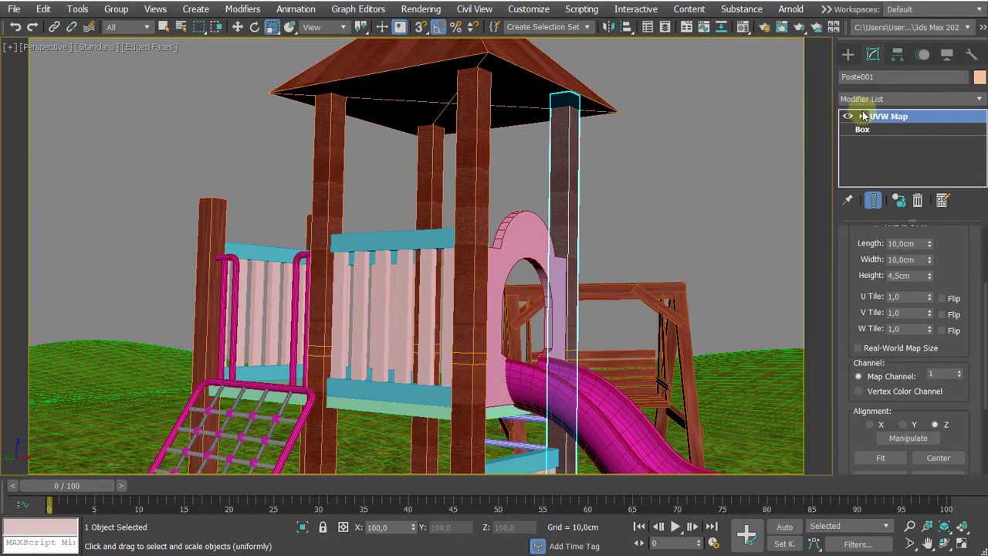
{"action": "left_click", "coordinate": [886, 129]}
Step: Rotate the post's mapping gizmo -90° on Y
{"action": "middle_click_drag", "start_coordinate": [549, 261], "coordinate": [640, 239], "text": "alt"}
{"action": "key", "text": "e"}
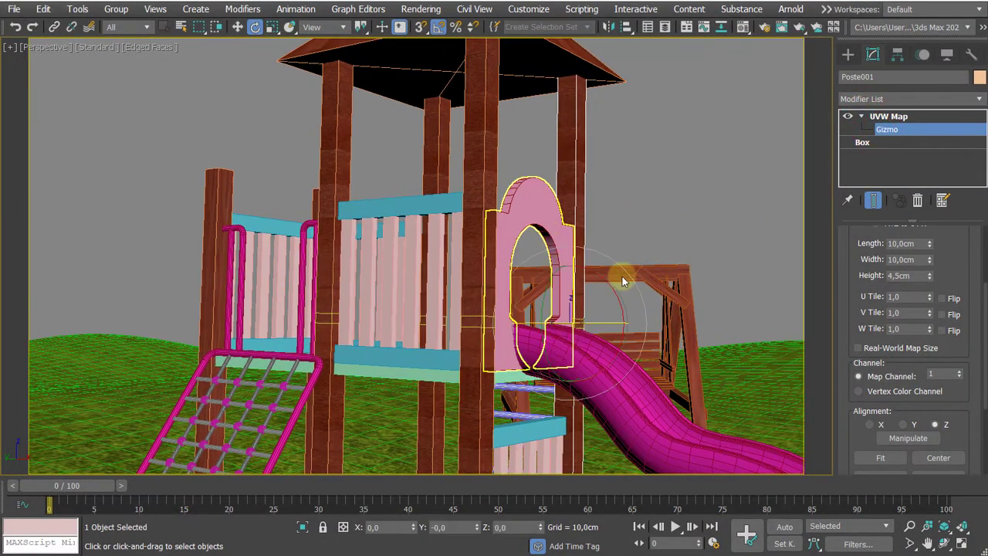
{"action": "middle_click_drag", "start_coordinate": [622, 276], "coordinate": [565, 317], "text": "alt"}
{"action": "scroll", "coordinate": [565, 317], "scroll_direction": "up", "scroll_amount": 4}
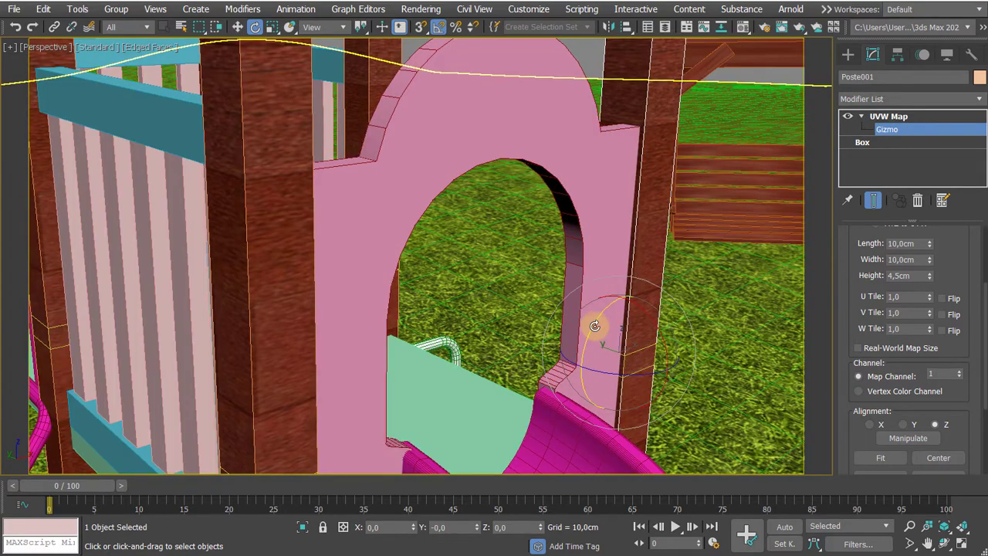
{"action": "left_click_drag", "start_coordinate": [594, 326], "coordinate": [560, 366]}
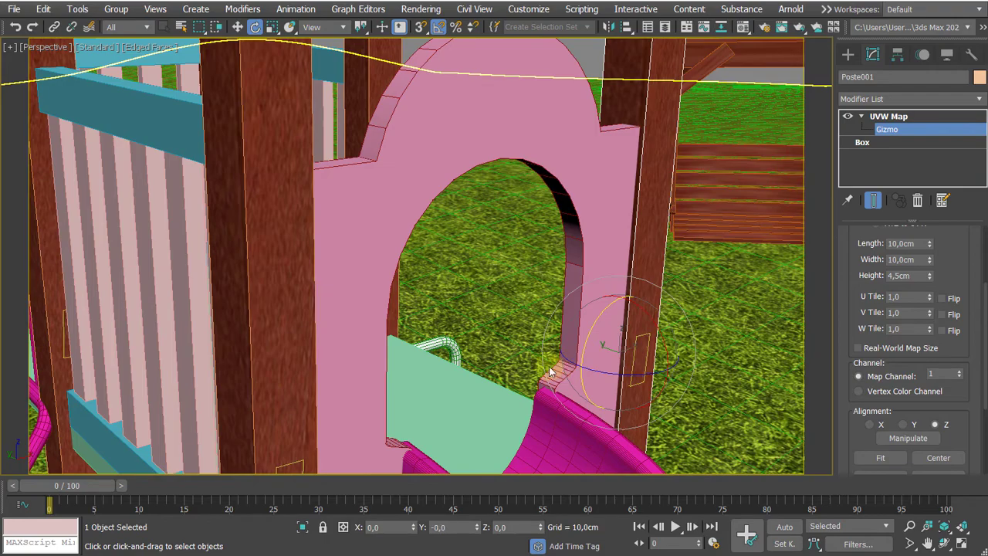
{"action": "scroll", "coordinate": [441, 353], "scroll_direction": "down", "scroll_amount": 4}
{"action": "middle_click_drag", "start_coordinate": [441, 352], "coordinate": [509, 376], "text": "alt"}
{"action": "scroll", "coordinate": [557, 359], "scroll_direction": "up", "scroll_amount": 3}
Step: Fit the gizmo to the post and trim its height to 31,828cm, then check the grain
{"action": "left_click", "coordinate": [880, 457]}
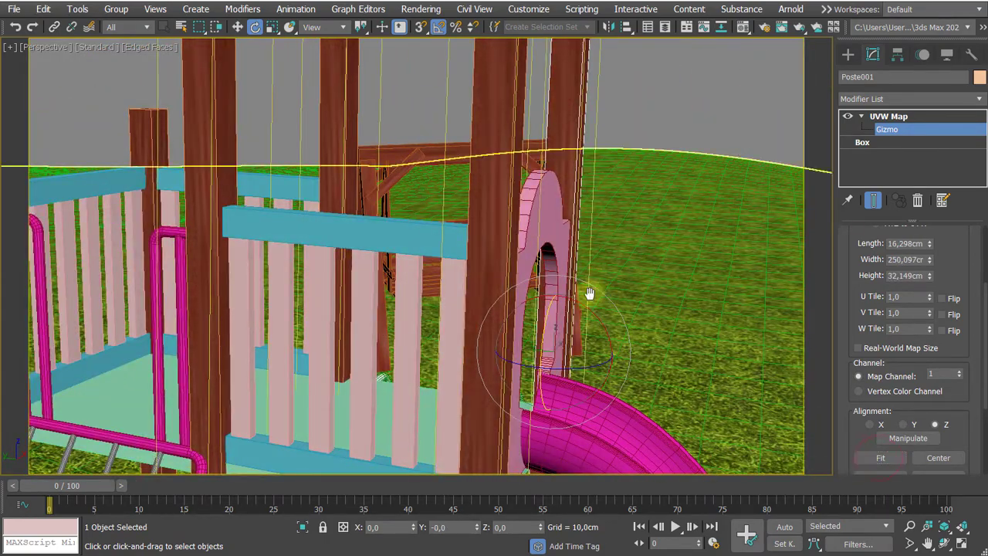
{"action": "scroll", "coordinate": [589, 293], "scroll_direction": "down", "scroll_amount": 3}
{"action": "left_click_drag", "start_coordinate": [930, 276], "coordinate": [928, 315]}
{"action": "middle_click_drag", "start_coordinate": [659, 349], "coordinate": [566, 262], "text": "alt"}
{"action": "scroll", "coordinate": [549, 283], "scroll_direction": "down", "scroll_amount": 5}
{"action": "scroll", "coordinate": [566, 262], "scroll_direction": "up", "scroll_amount": 3}
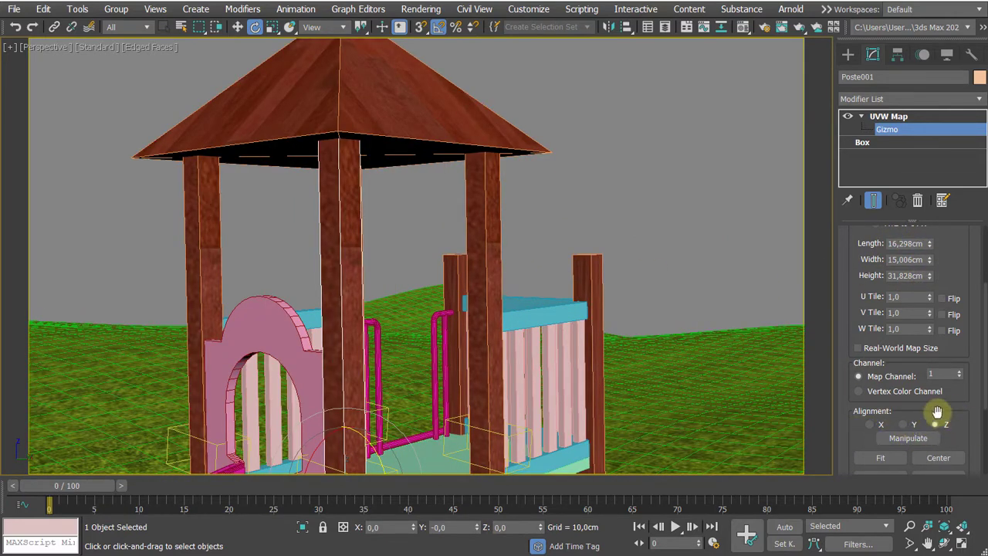
{"action": "middle_click_drag", "start_coordinate": [544, 221], "coordinate": [600, 147], "text": "alt"}
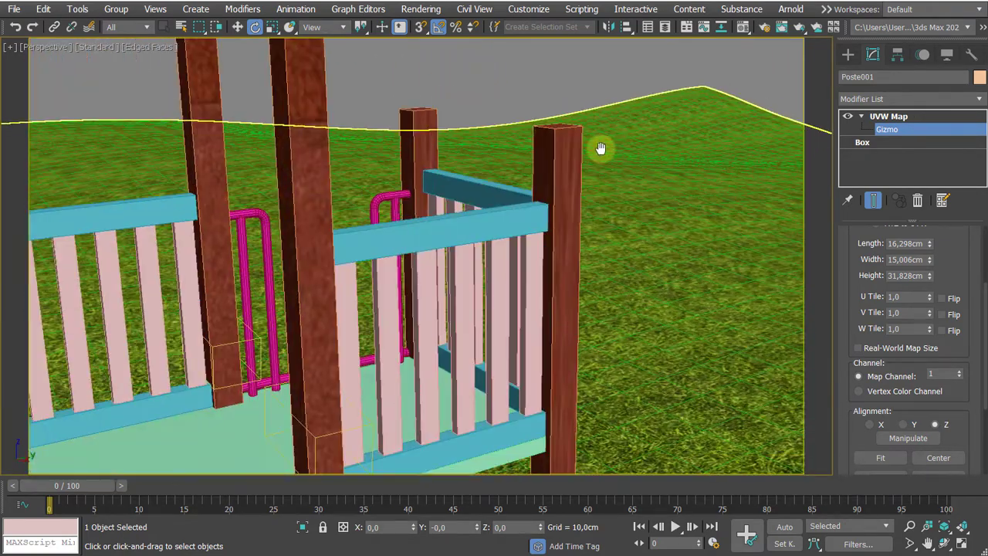
Step: Drag the post's UVW Map modifier onto Poste005 to share it, then deselect
{"action": "left_click", "coordinate": [894, 116]}
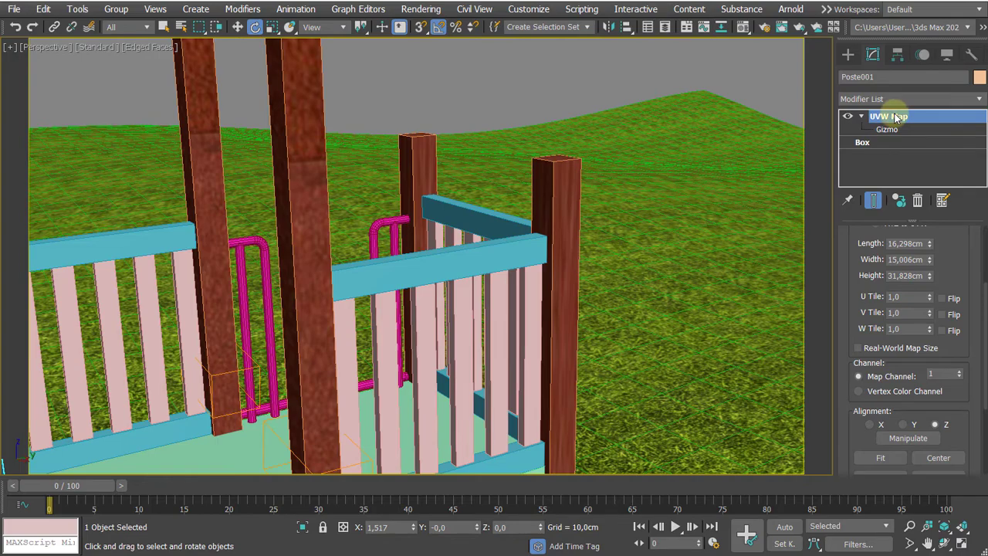
{"action": "left_click_drag", "start_coordinate": [895, 117], "coordinate": [569, 176]}
{"action": "middle_click_drag", "start_coordinate": [570, 176], "coordinate": [503, 173], "text": "alt"}
{"action": "middle_click_drag", "start_coordinate": [420, 155], "coordinate": [657, 139], "text": "alt"}
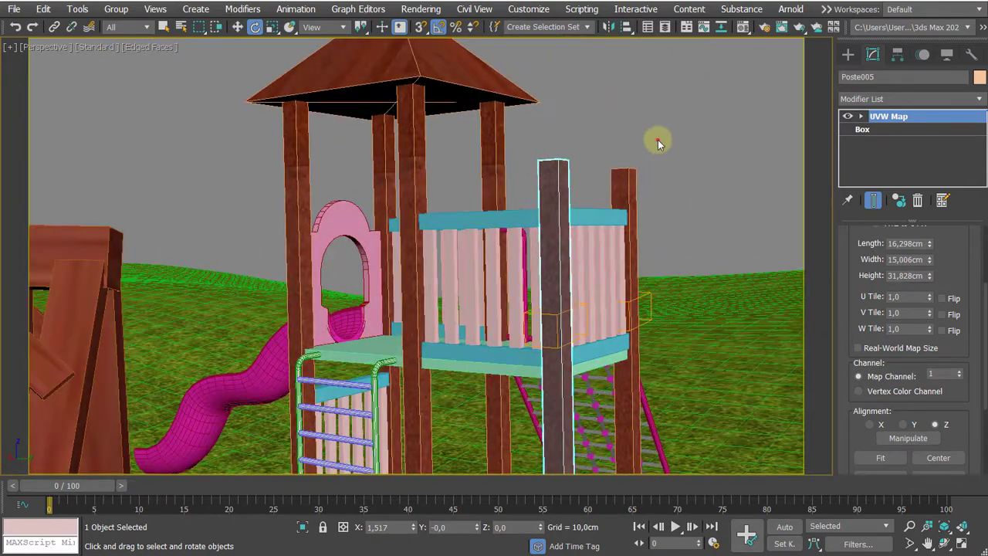
{"action": "left_click", "coordinate": [658, 139]}
Step: Switch the viewport to the PhysCamera001 view of the whole playground
{"action": "scroll", "coordinate": [657, 140], "scroll_direction": "down", "scroll_amount": 5}
{"action": "middle_click_drag", "start_coordinate": [588, 168], "coordinate": [463, 201], "text": "alt"}
{"action": "scroll", "coordinate": [355, 236], "scroll_direction": "up", "scroll_amount": 5}
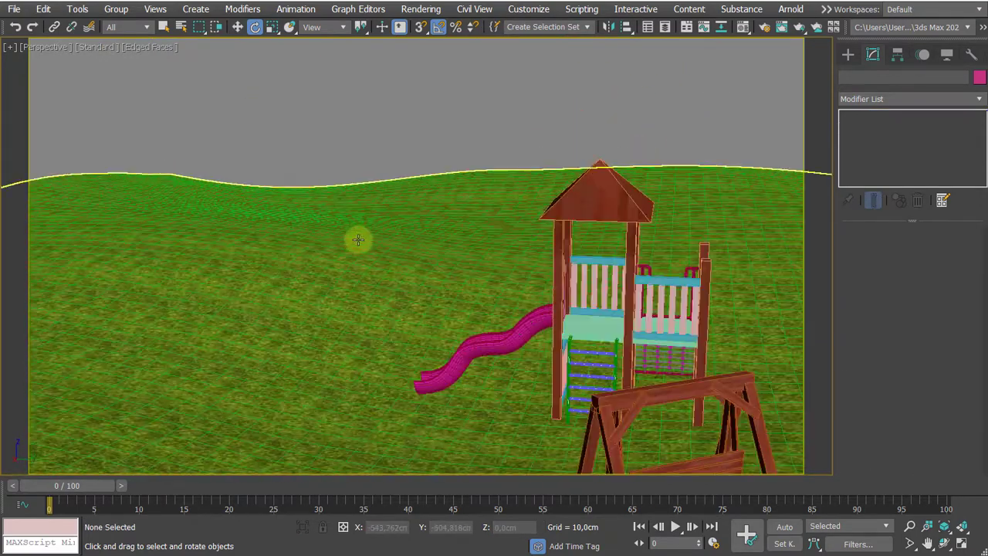
{"action": "middle_click_drag", "start_coordinate": [463, 239], "coordinate": [458, 292], "text": "alt"}
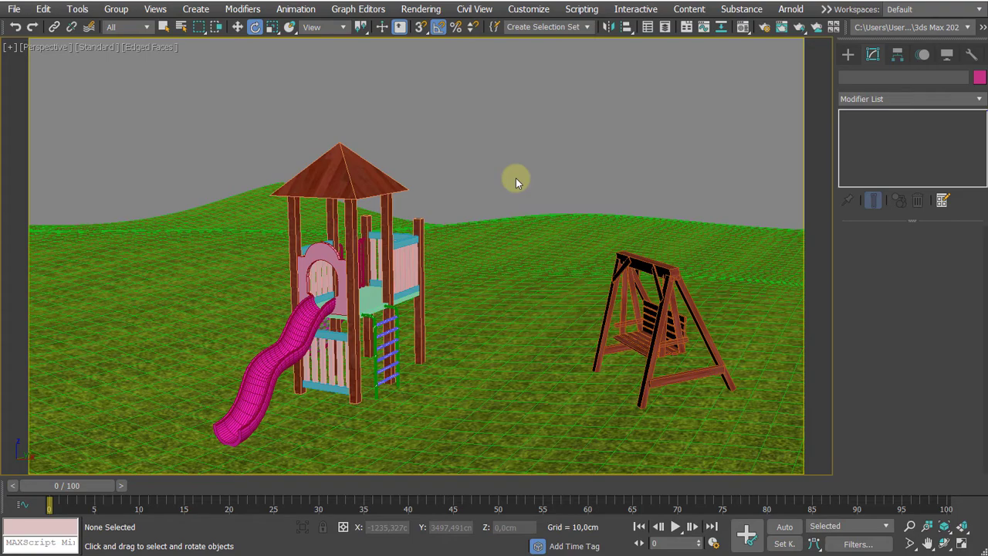
{"action": "key", "text": "c"}
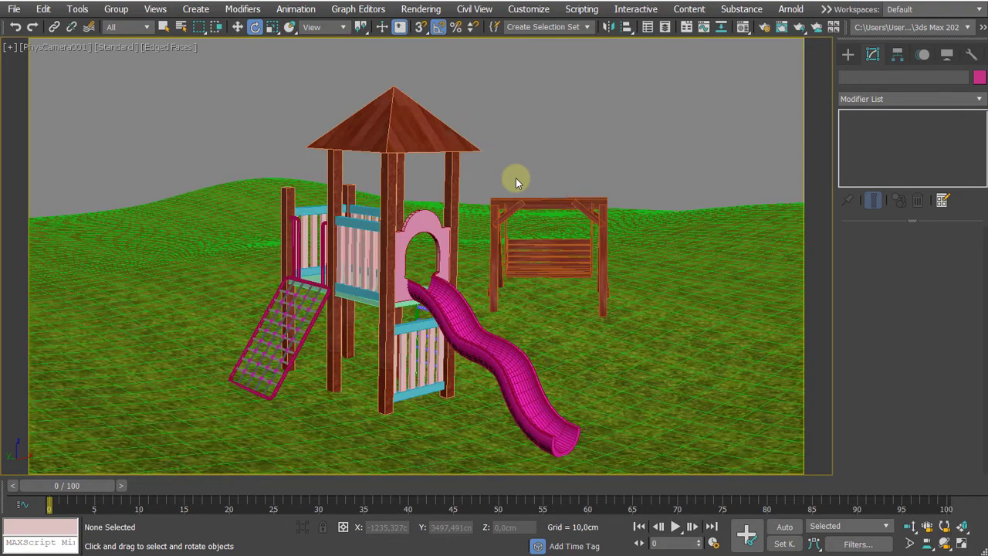